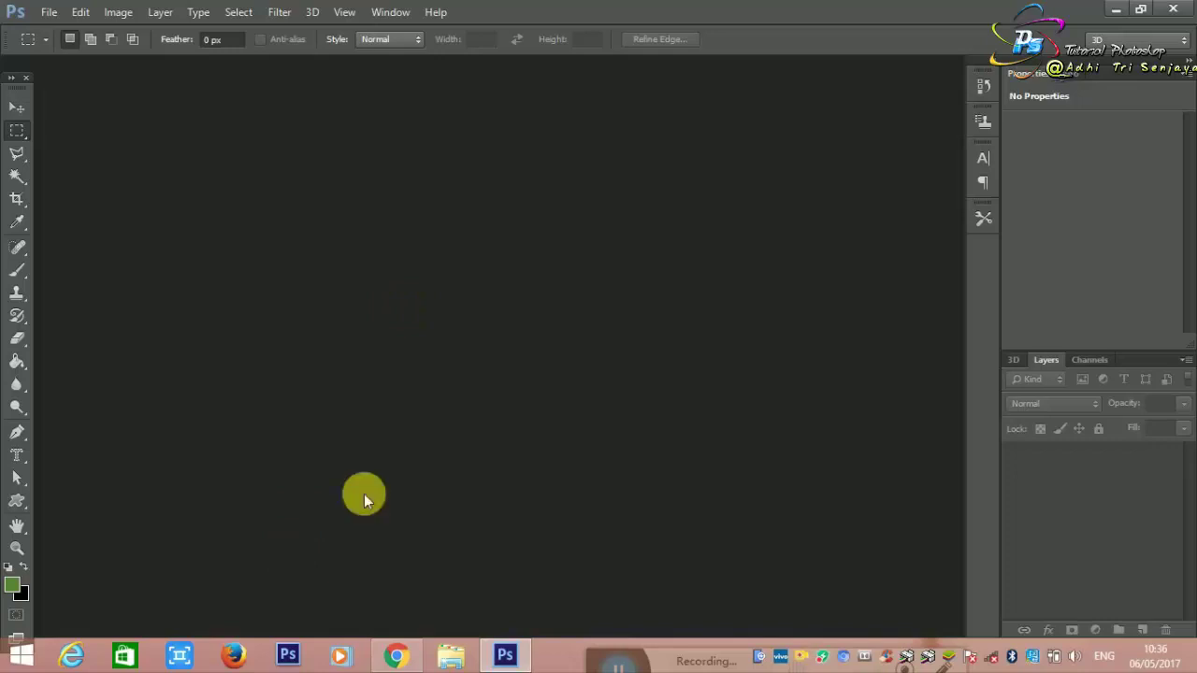
Bring up the Open dialog and browse the Pictures library for the source images
double_click(533, 402)
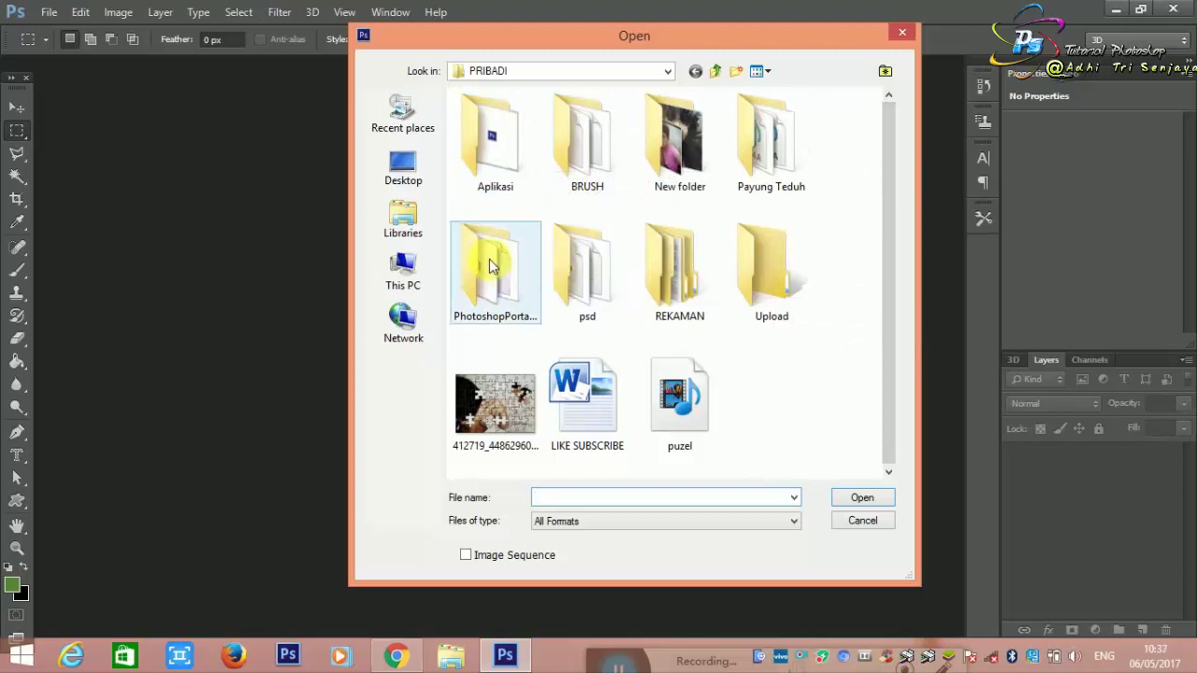
click(417, 225)
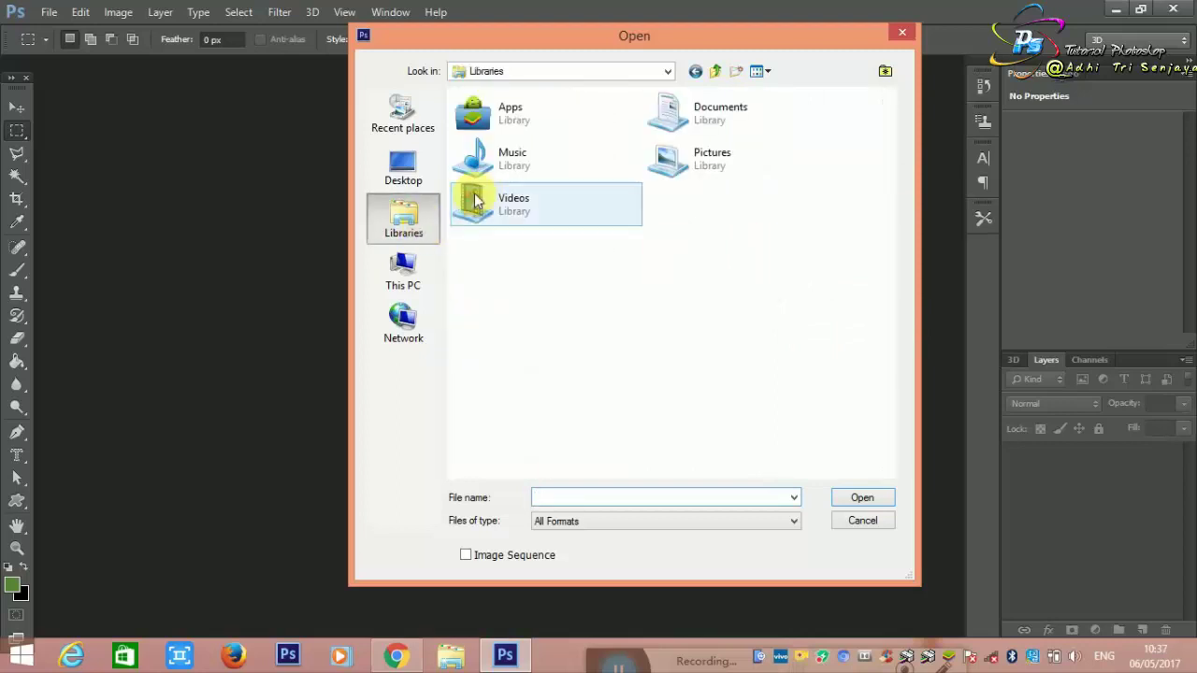
double_click(716, 160)
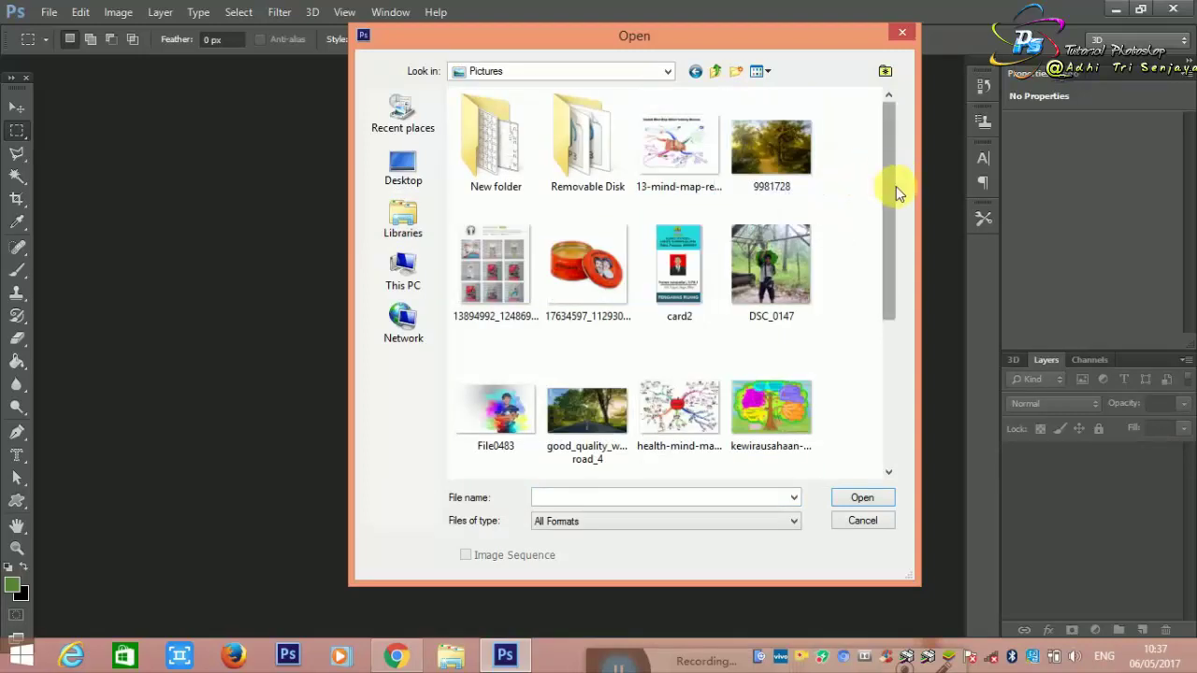
scroll(881, 317, down, 3)
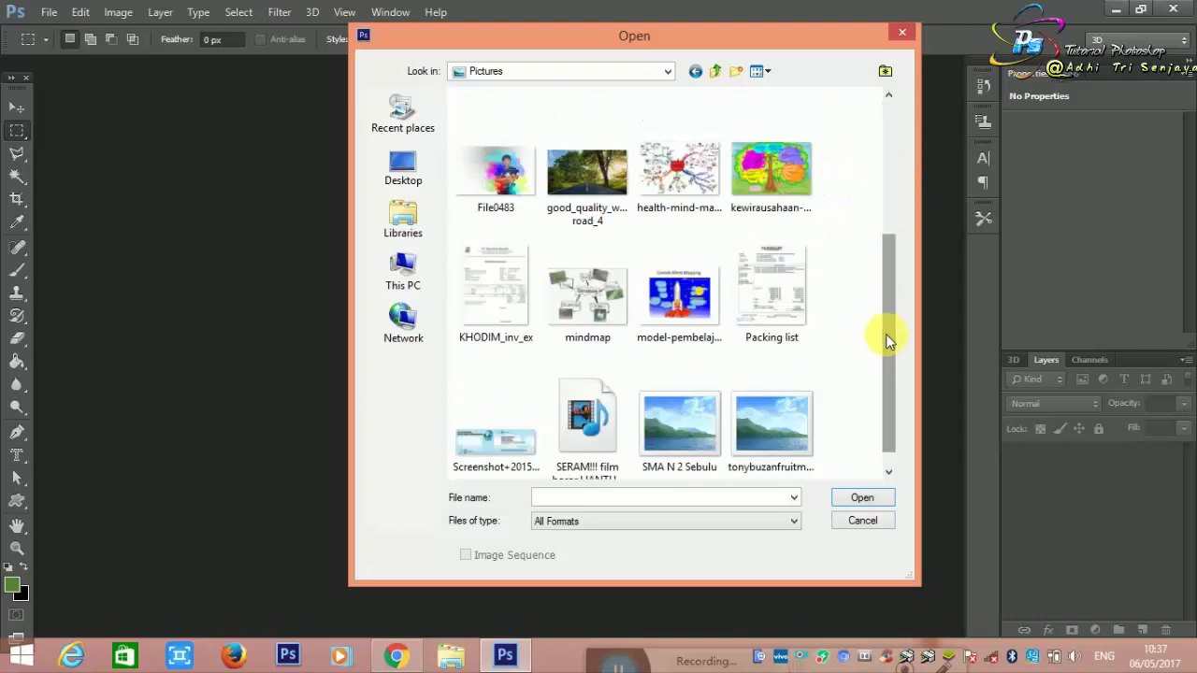
drag(887, 339, 889, 259)
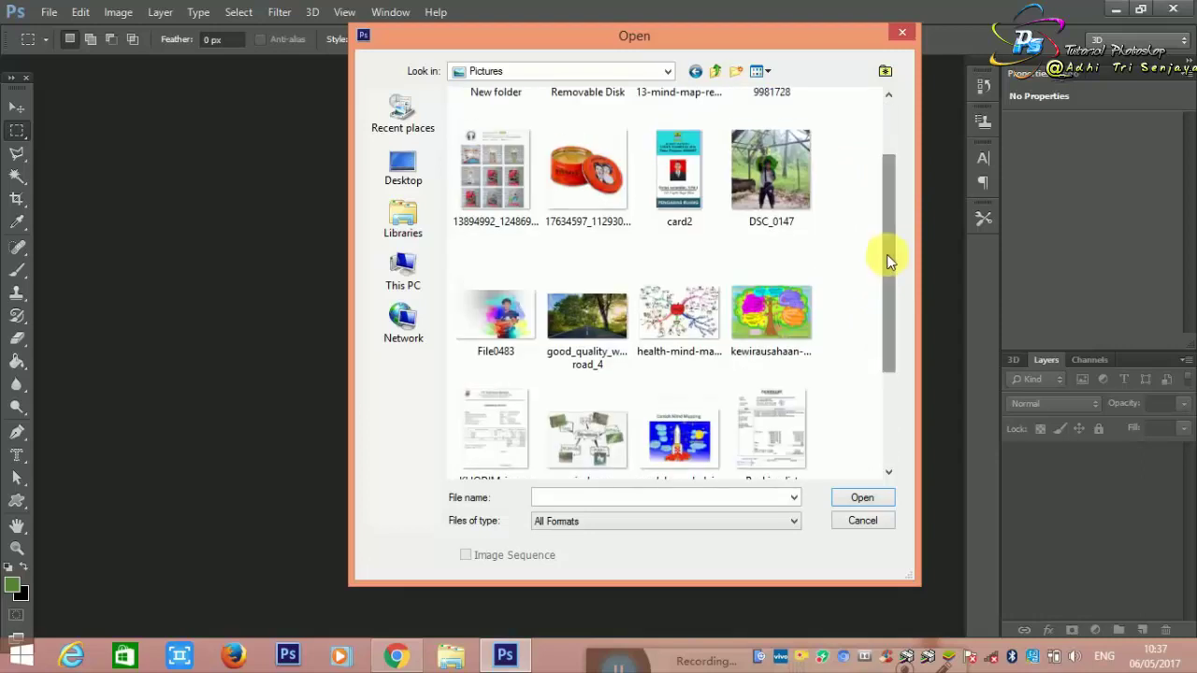
Browse from drive D: to the PRIBADI folder and check its New folder for the source images
click(400, 269)
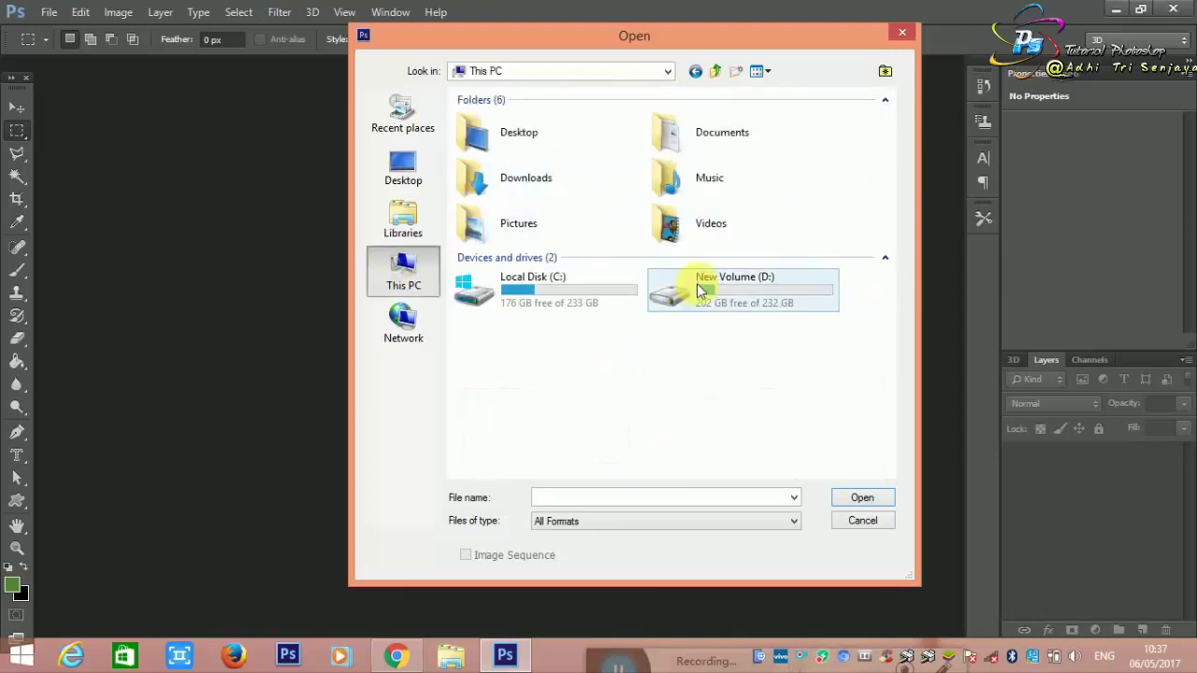
double_click(707, 297)
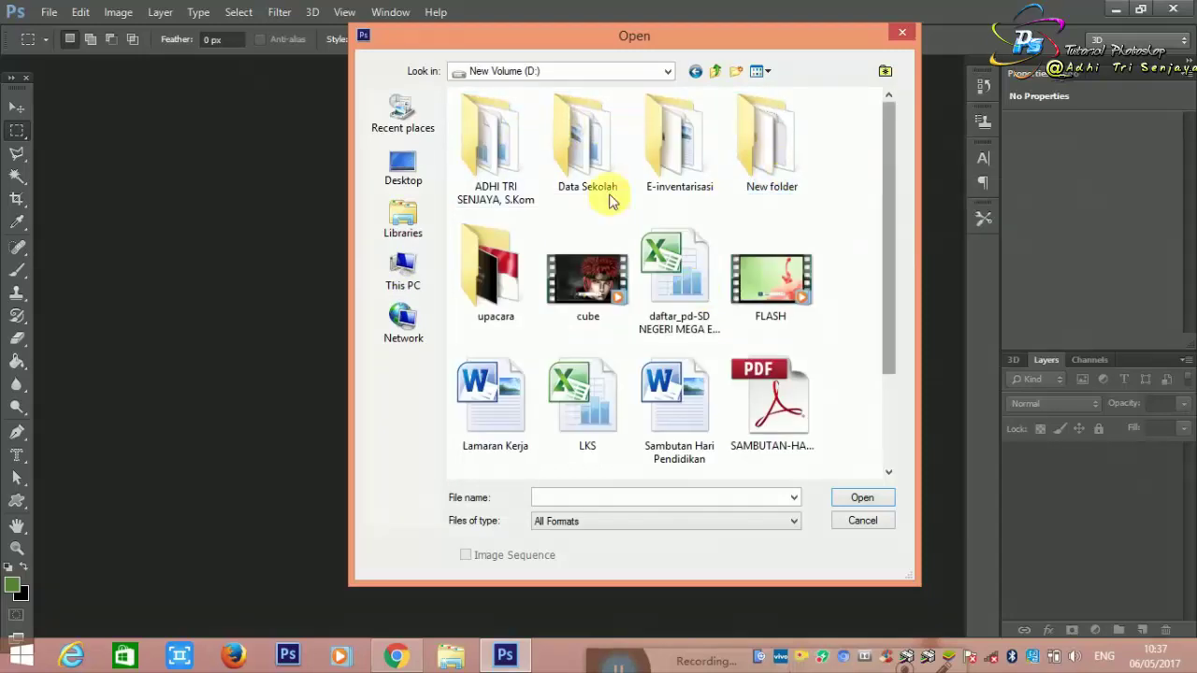
double_click(480, 181)
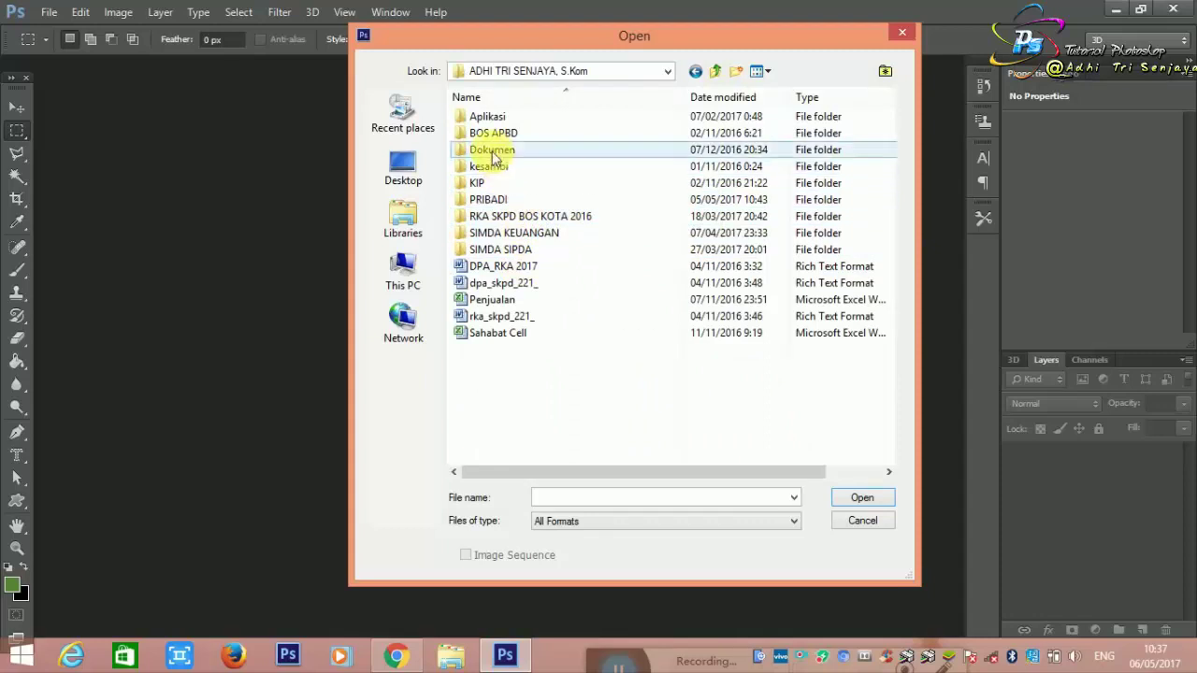
double_click(505, 199)
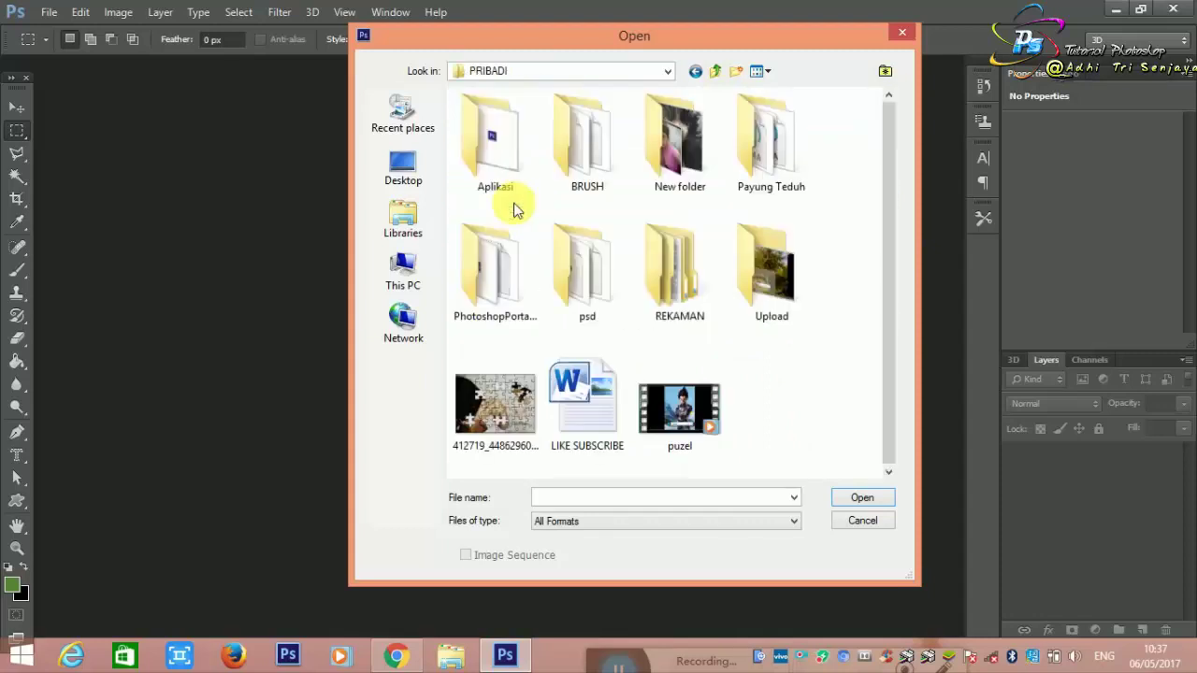
double_click(682, 155)
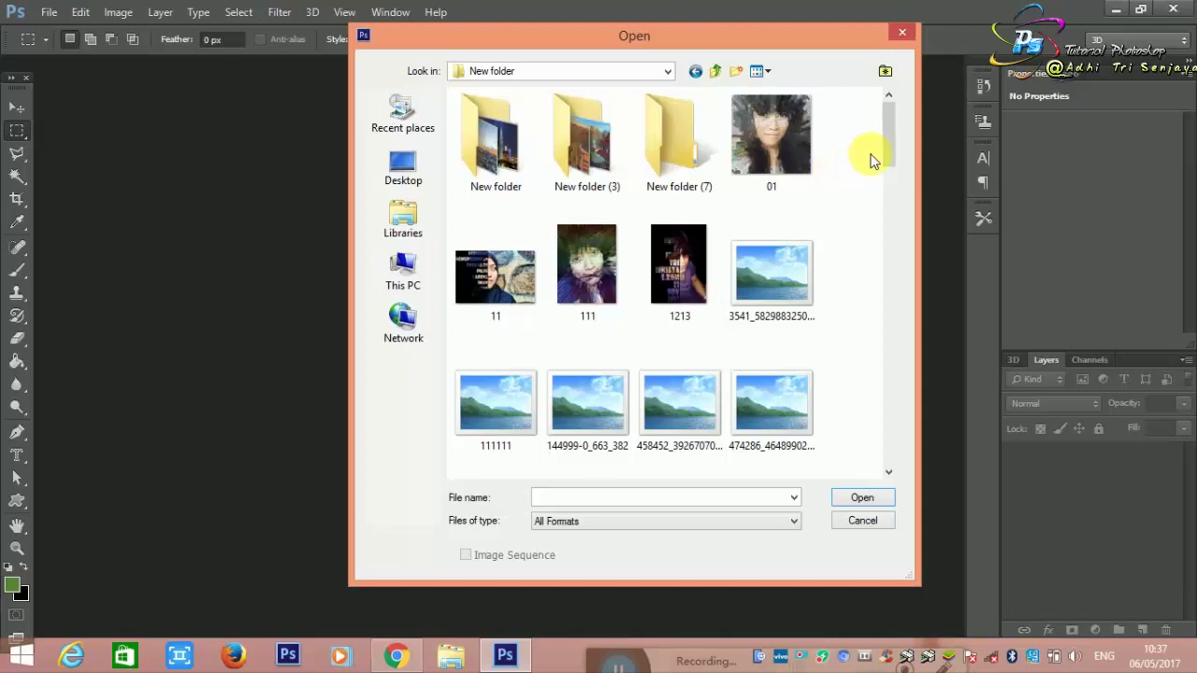
key(BackSpace)
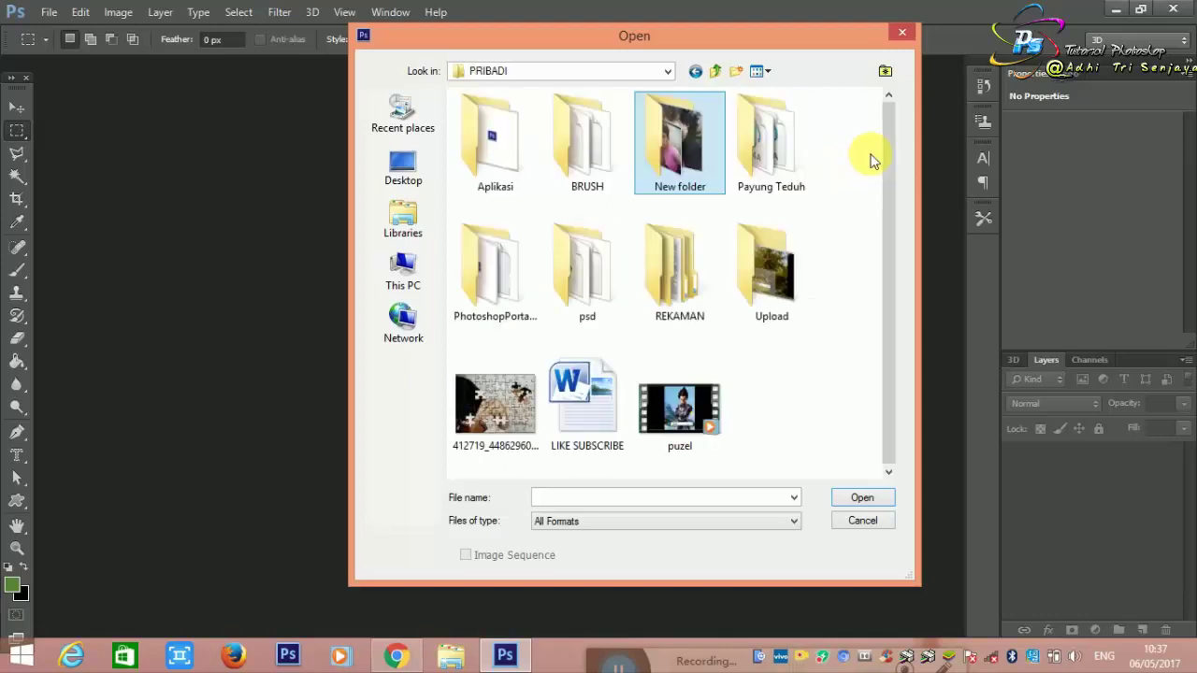
Look through the folders and files inside PRIBADI for the source images
key(Down)
key(Right)
key(Left)
key(Down)
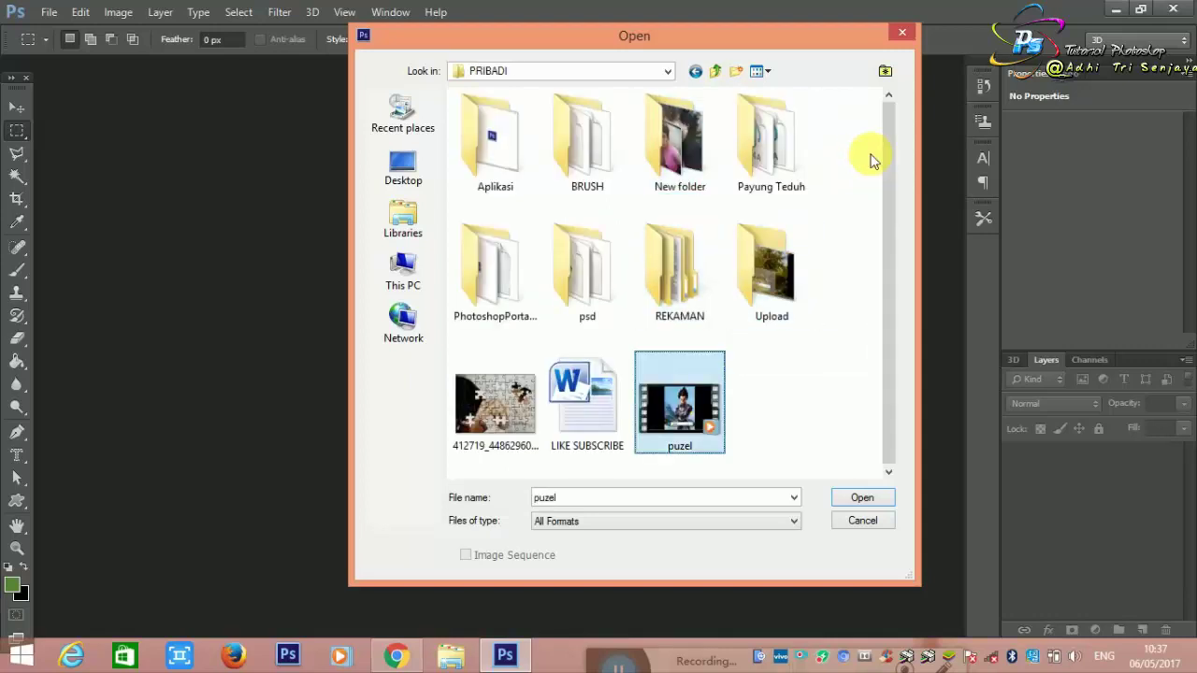
key(Up)
key(Up)
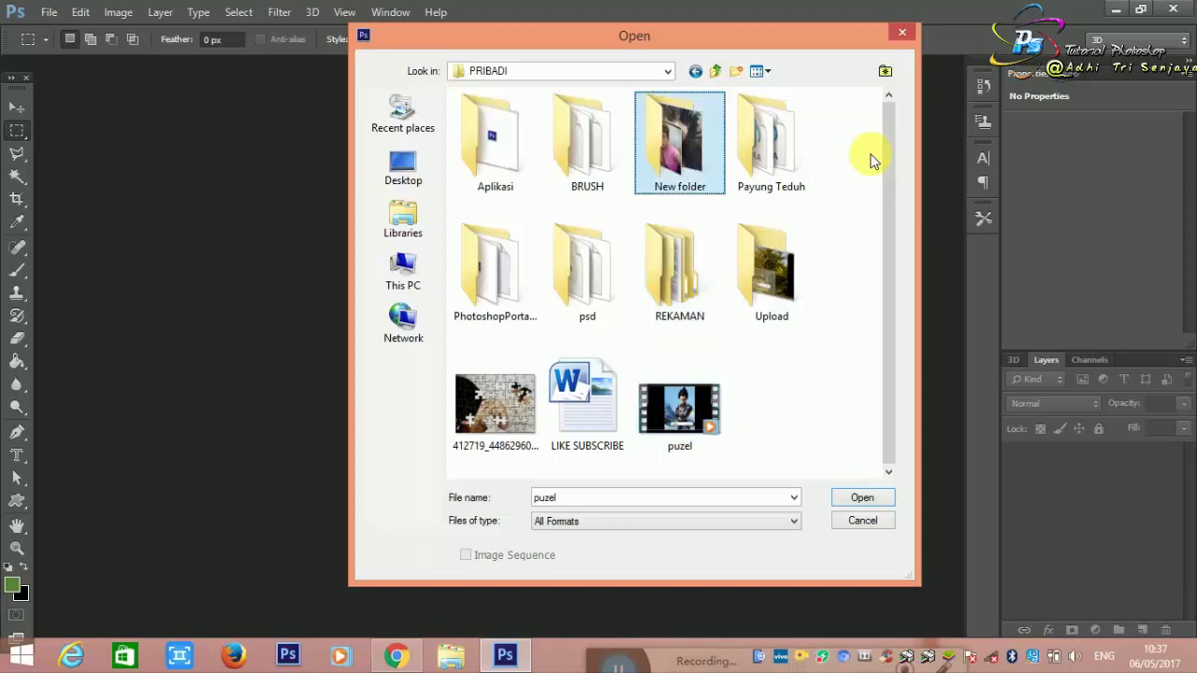
key(Right)
key(Left)
key(Left)
key(Left)
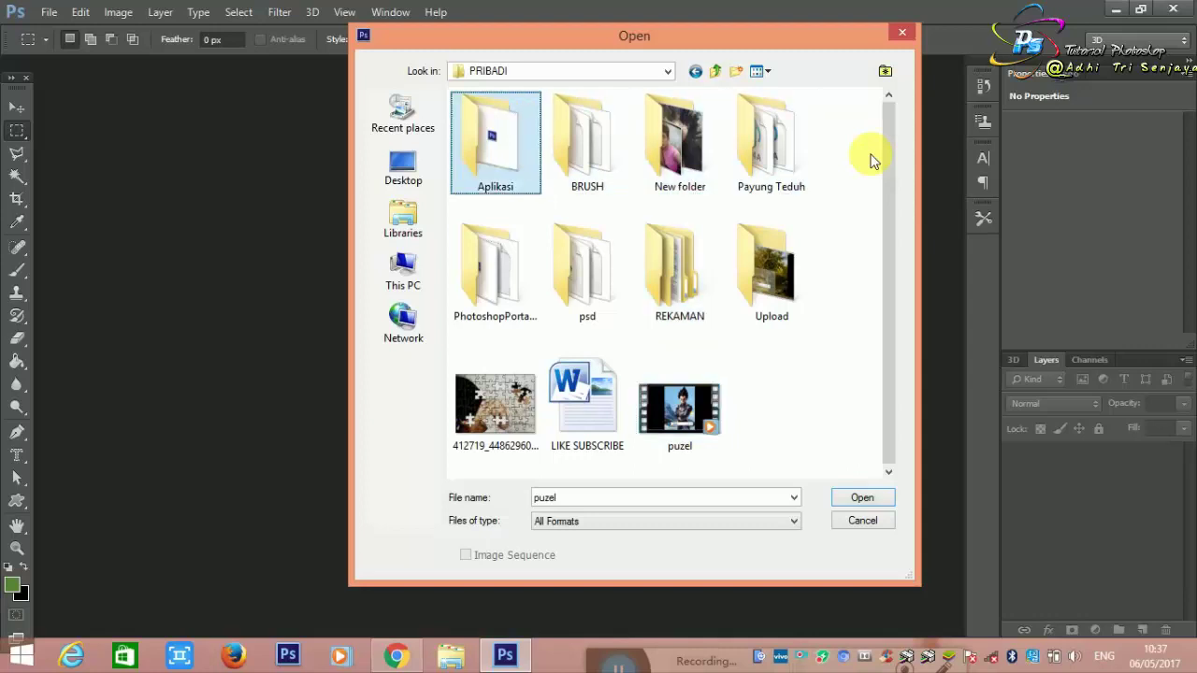
key(Down)
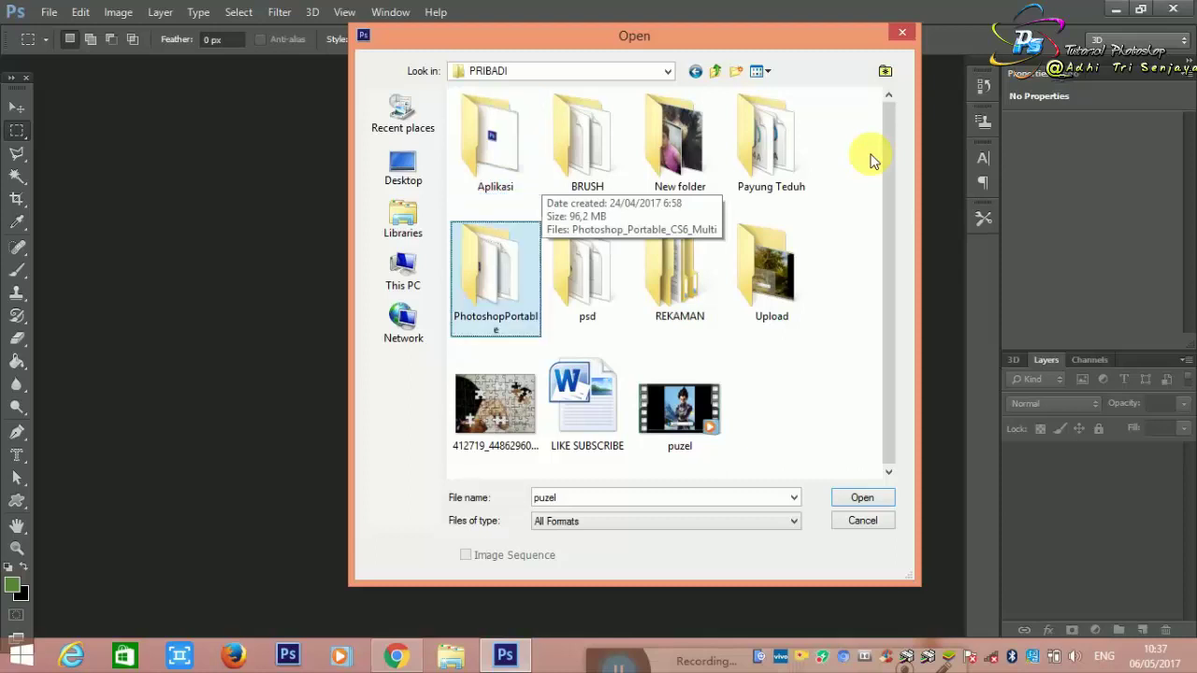
key(Right)
key(Right)
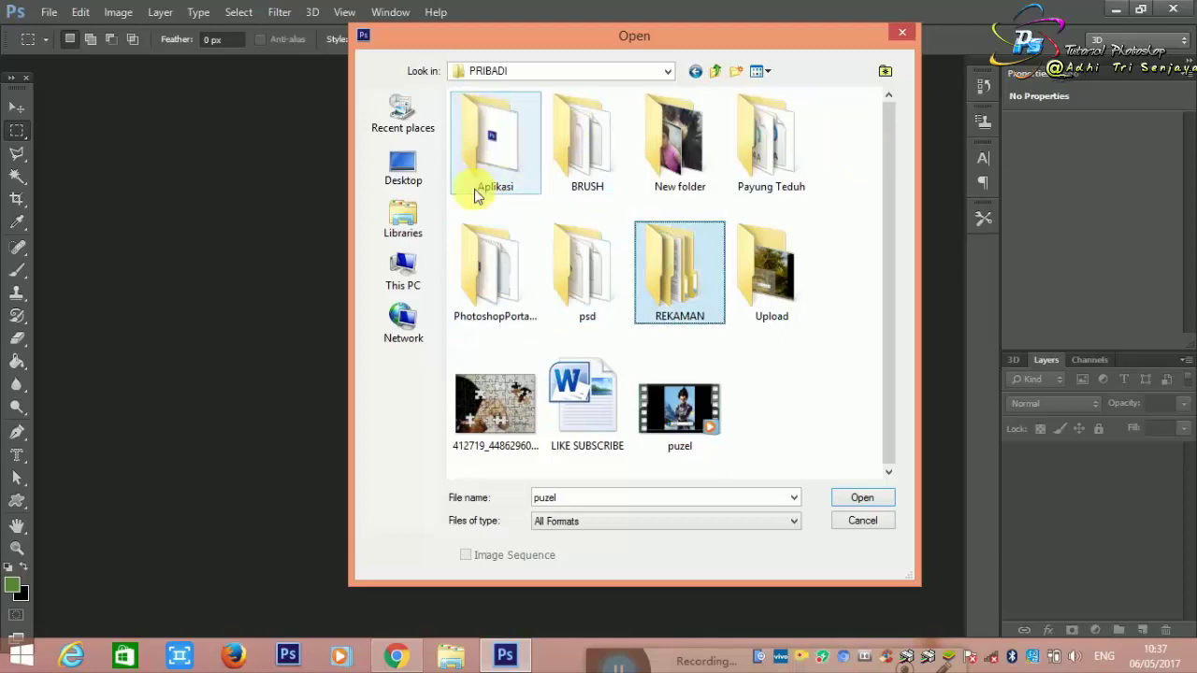
Go to New folder inside the Pictures library in the Open dialog
click(397, 228)
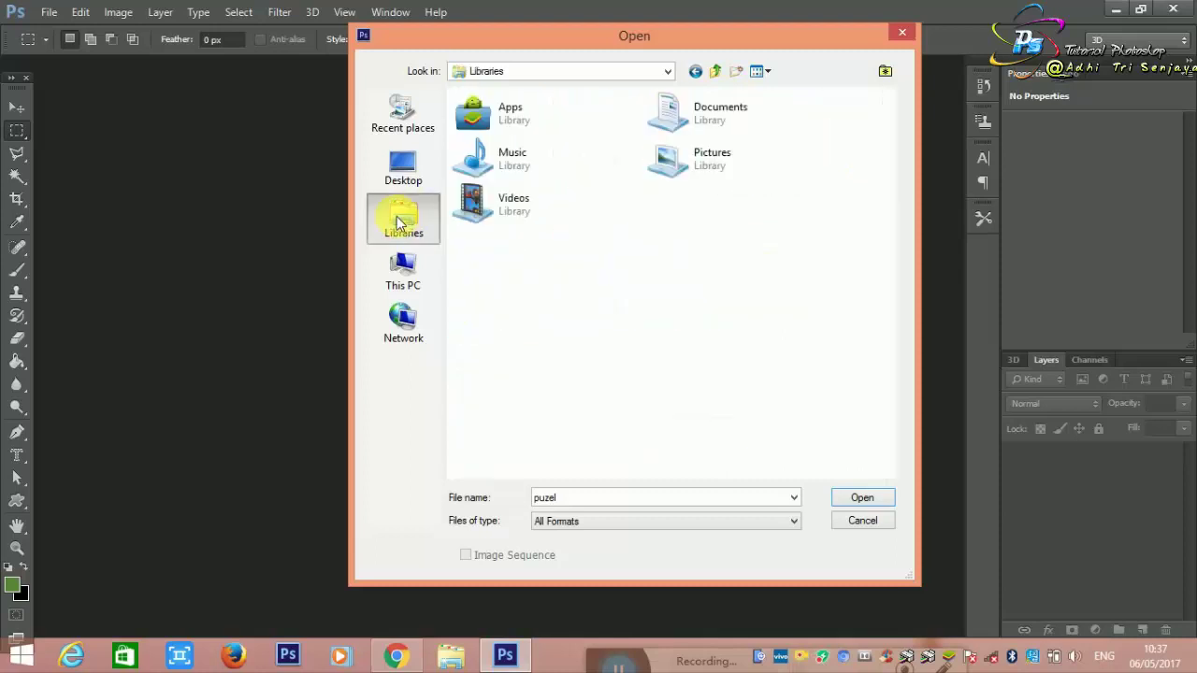
double_click(641, 150)
key(BackSpace)
key(Down)
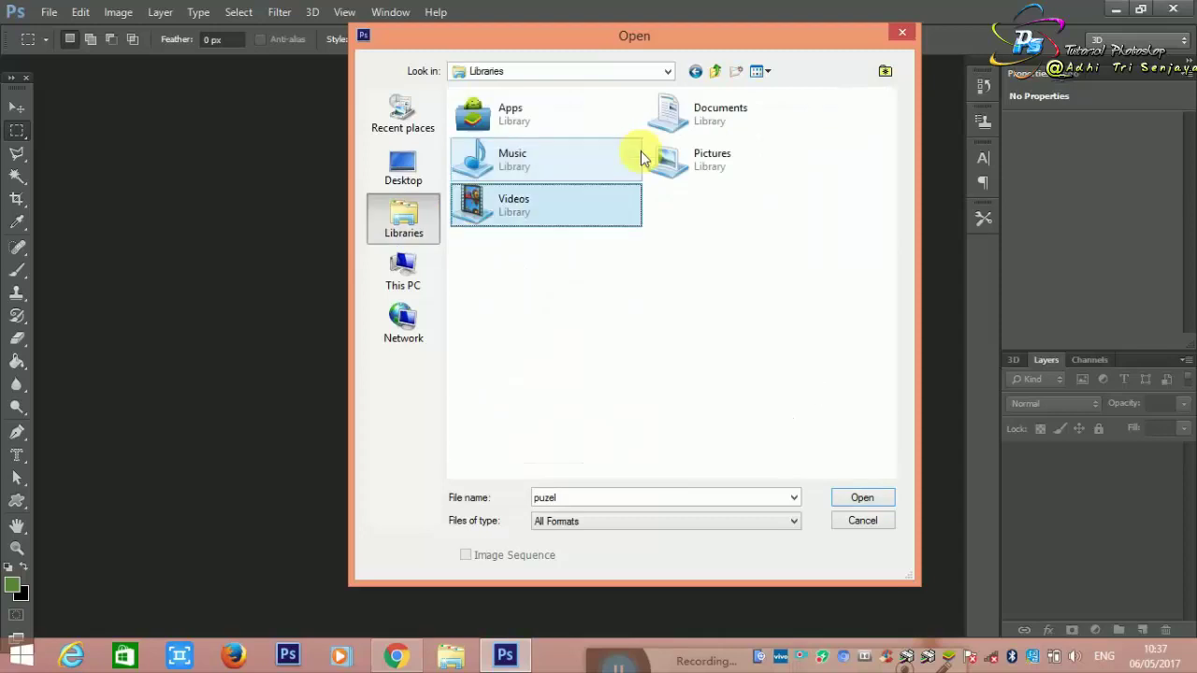
key(Up)
key(Right)
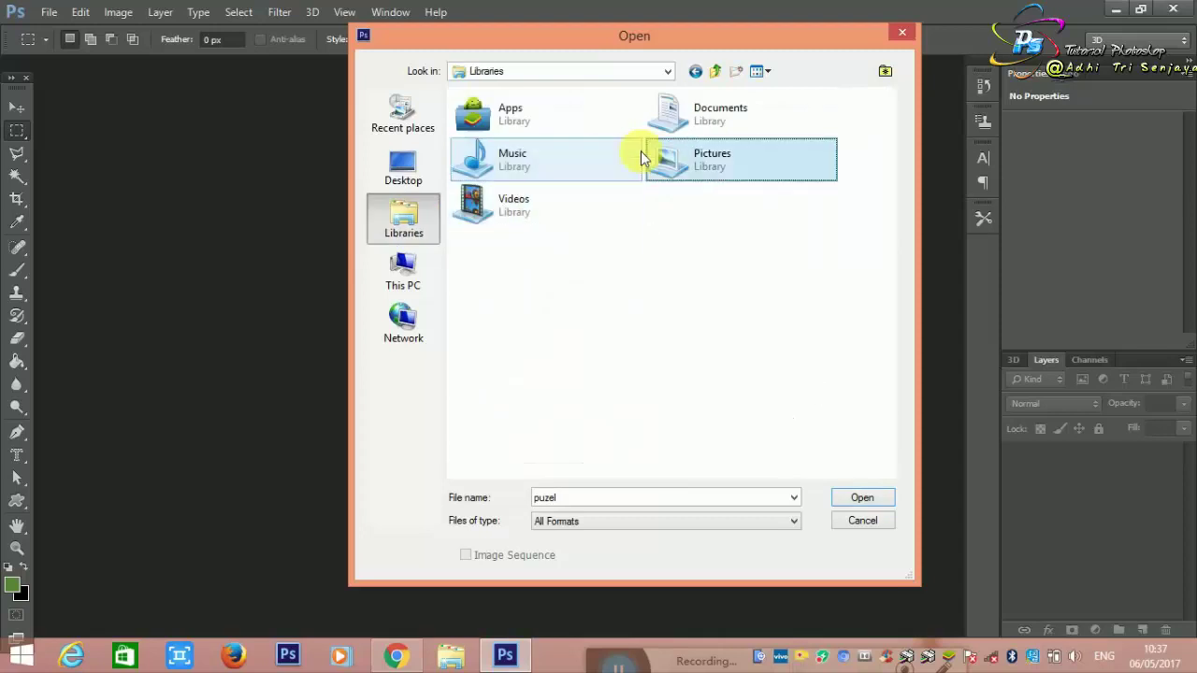
key(Return)
key(Down)
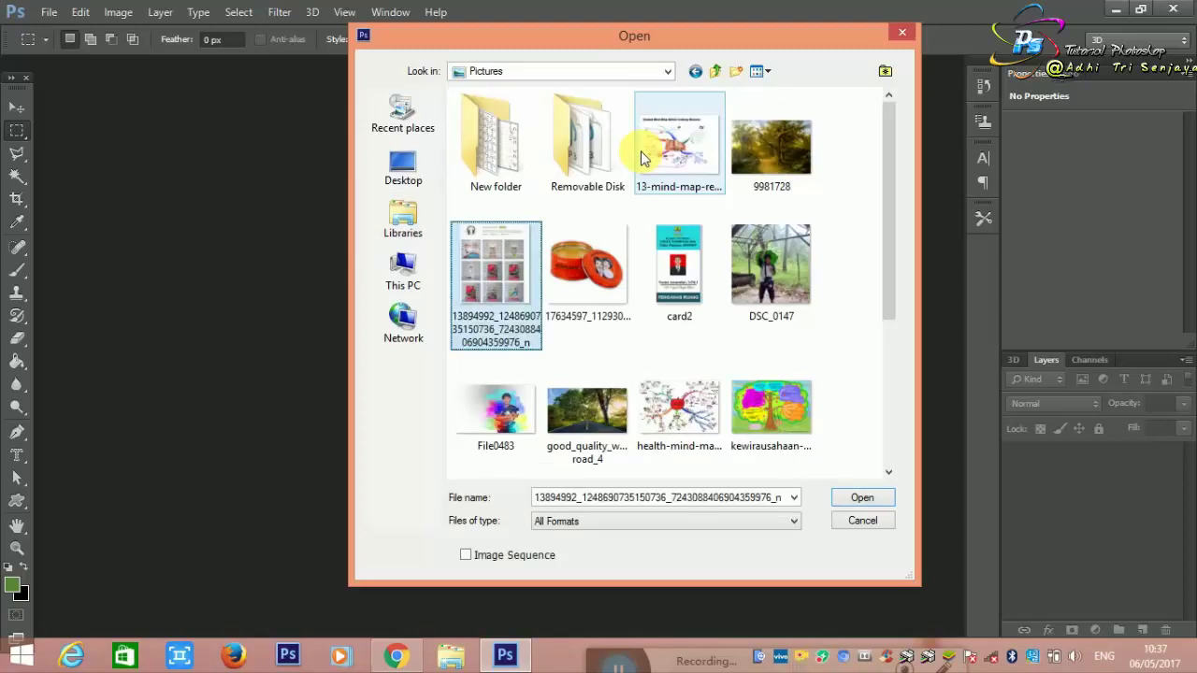
key(Up)
key(Right)
key(Left)
key(Return)
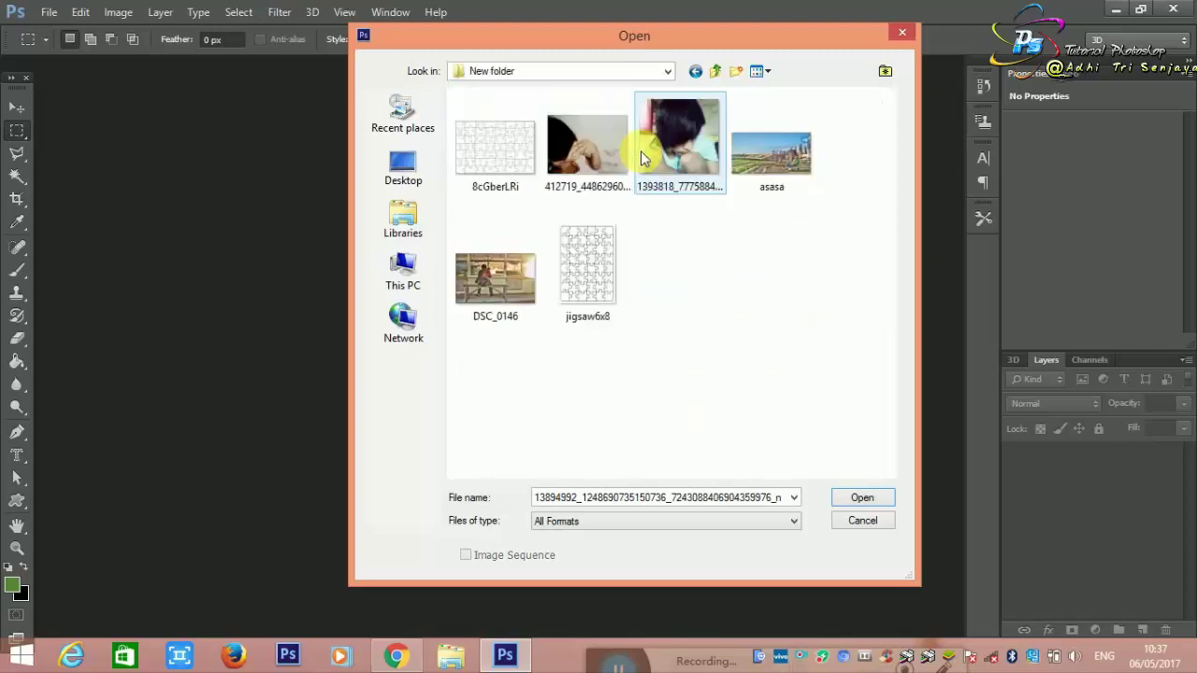
click(478, 179)
click(574, 262)
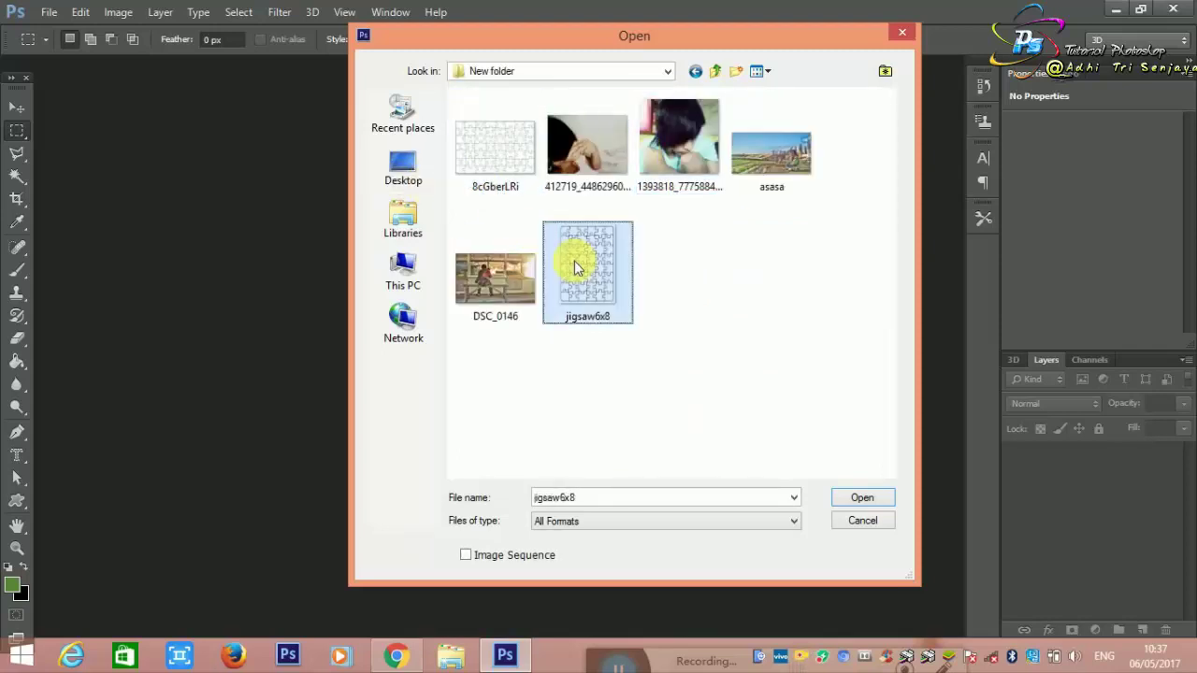
click(497, 172)
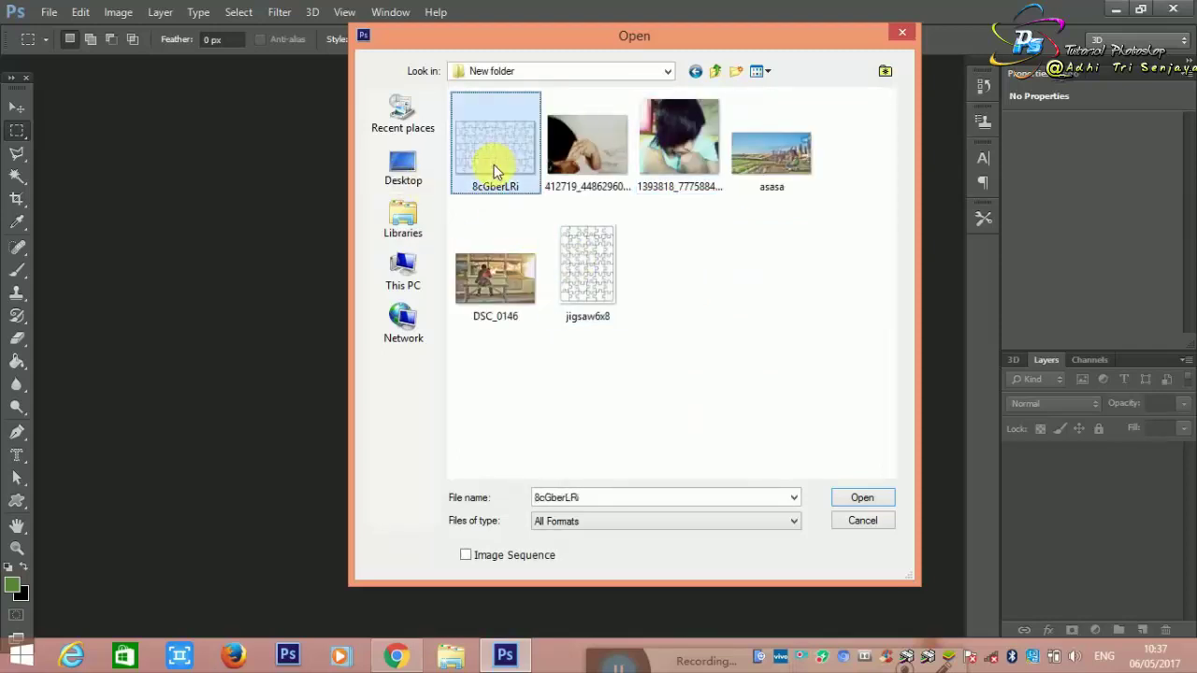
click(571, 173)
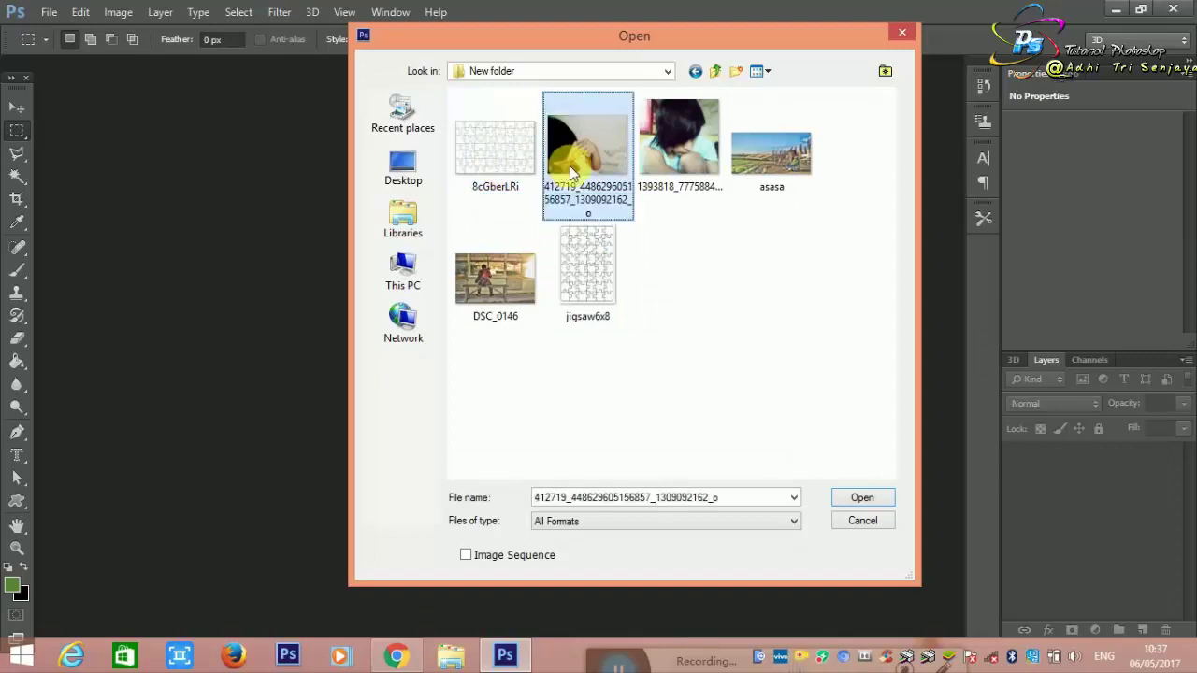
ctrl+click(513, 163)
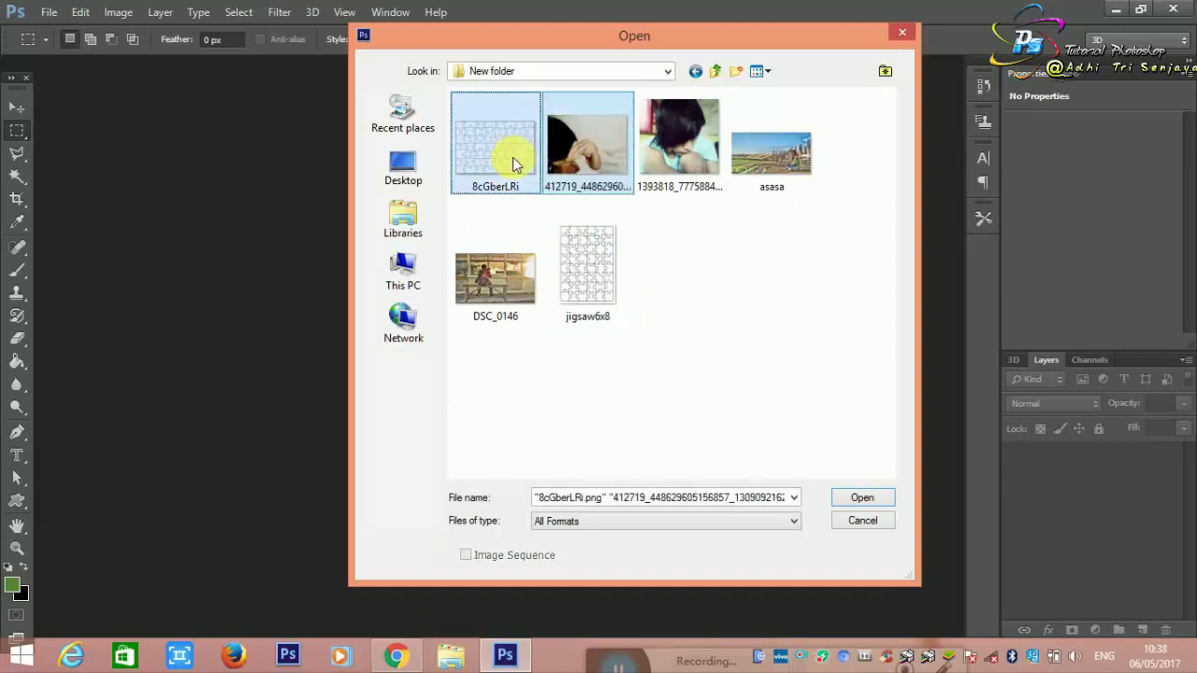
key(Return)
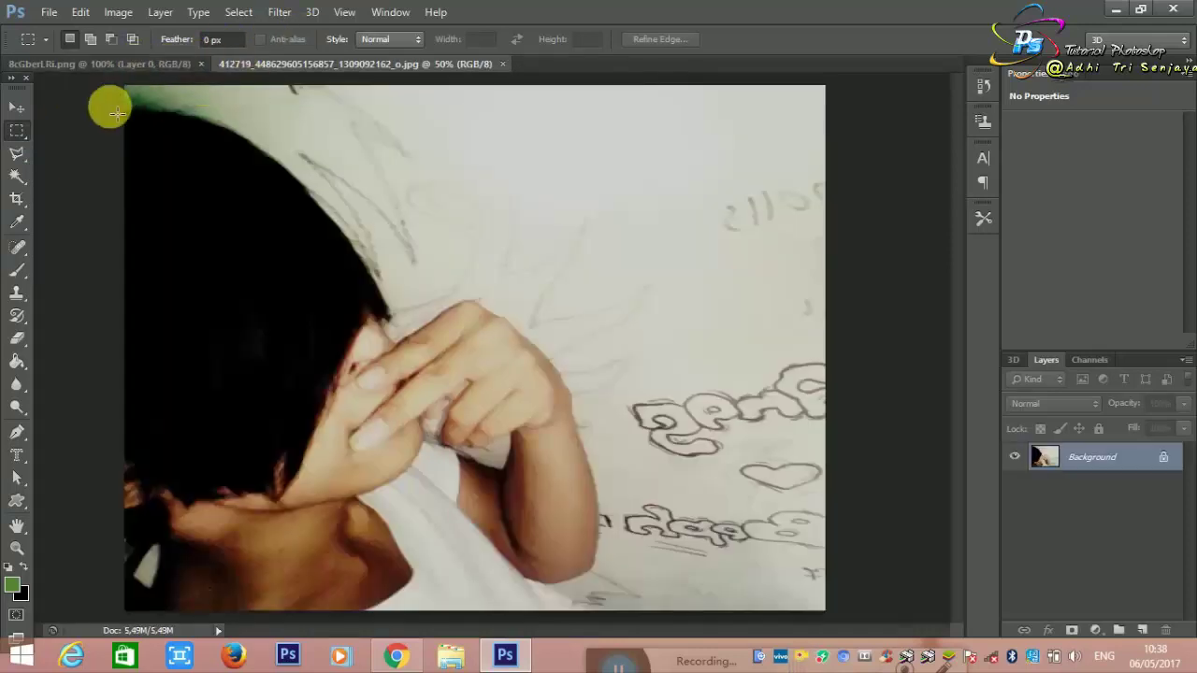
Float both images in separate windows and copy the puzzle pattern onto the photo with the Move tool
click(16, 109)
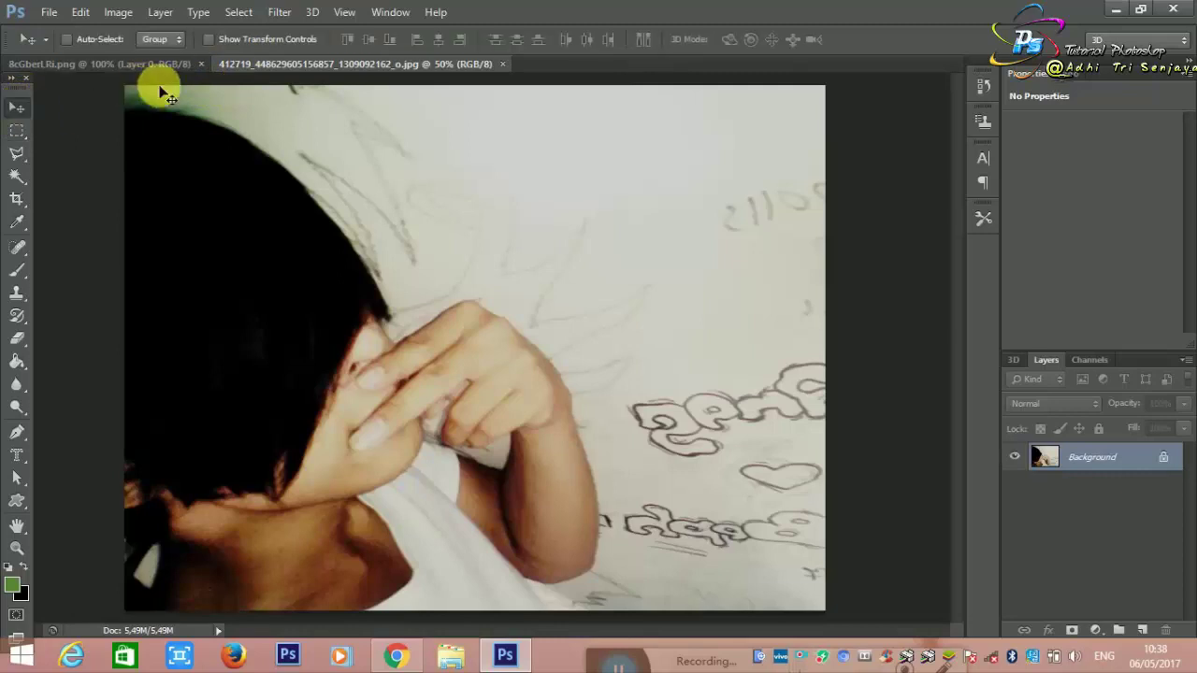
drag(306, 71, 617, 122)
drag(438, 124, 244, 78)
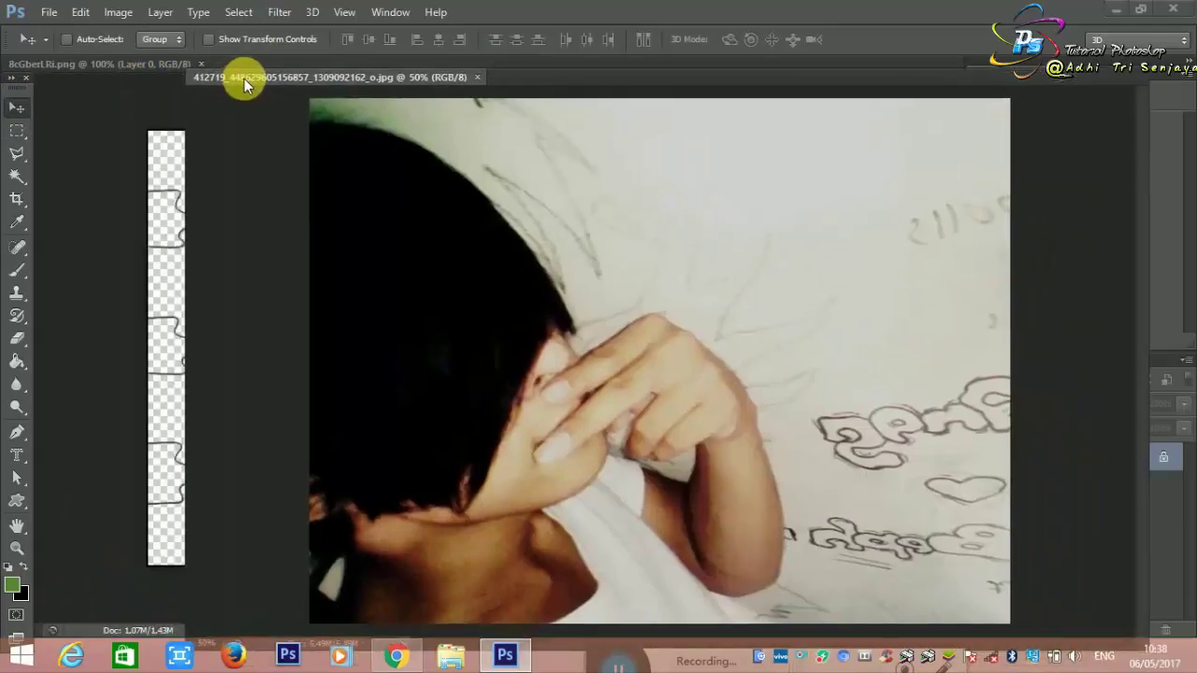
drag(129, 64, 486, 146)
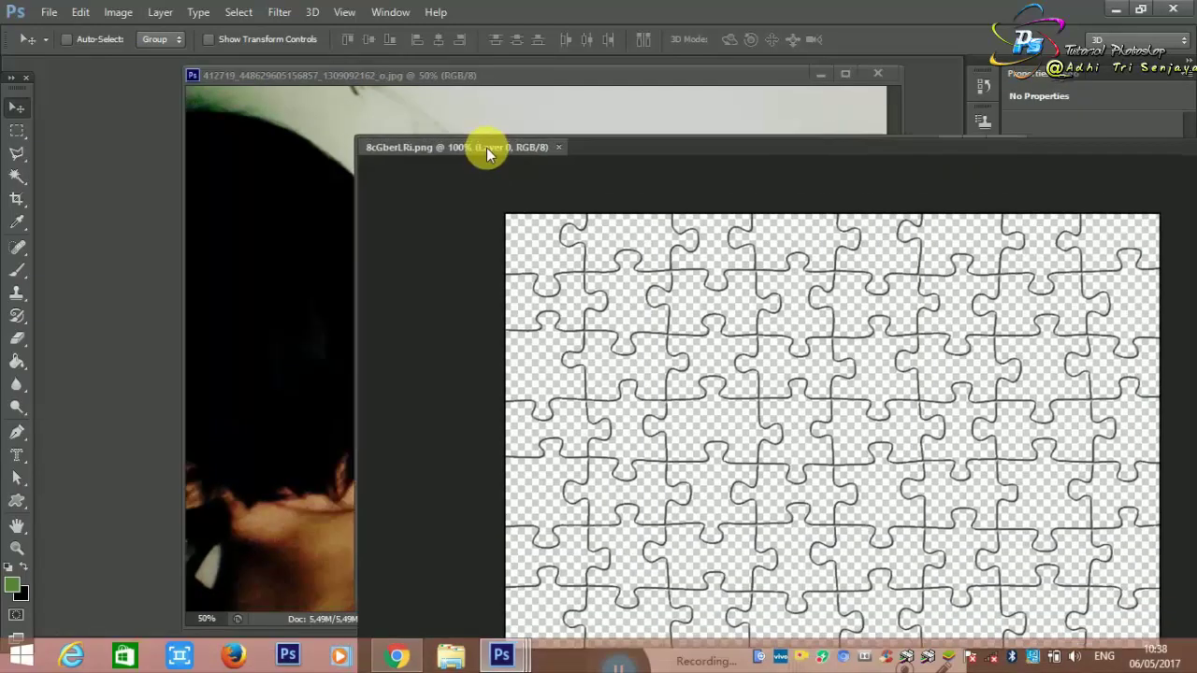
drag(689, 135, 813, 157)
drag(844, 278, 533, 280)
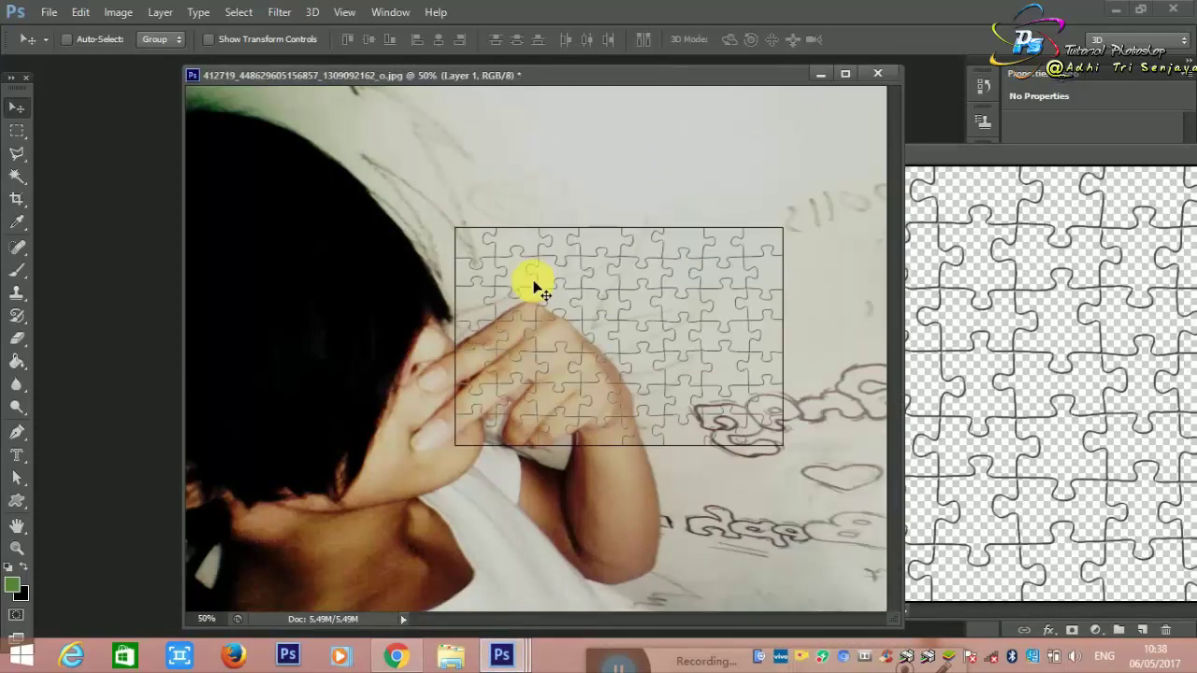
Close the 8cGberLRi.png window and dock the photo window back as a tab
click(1025, 169)
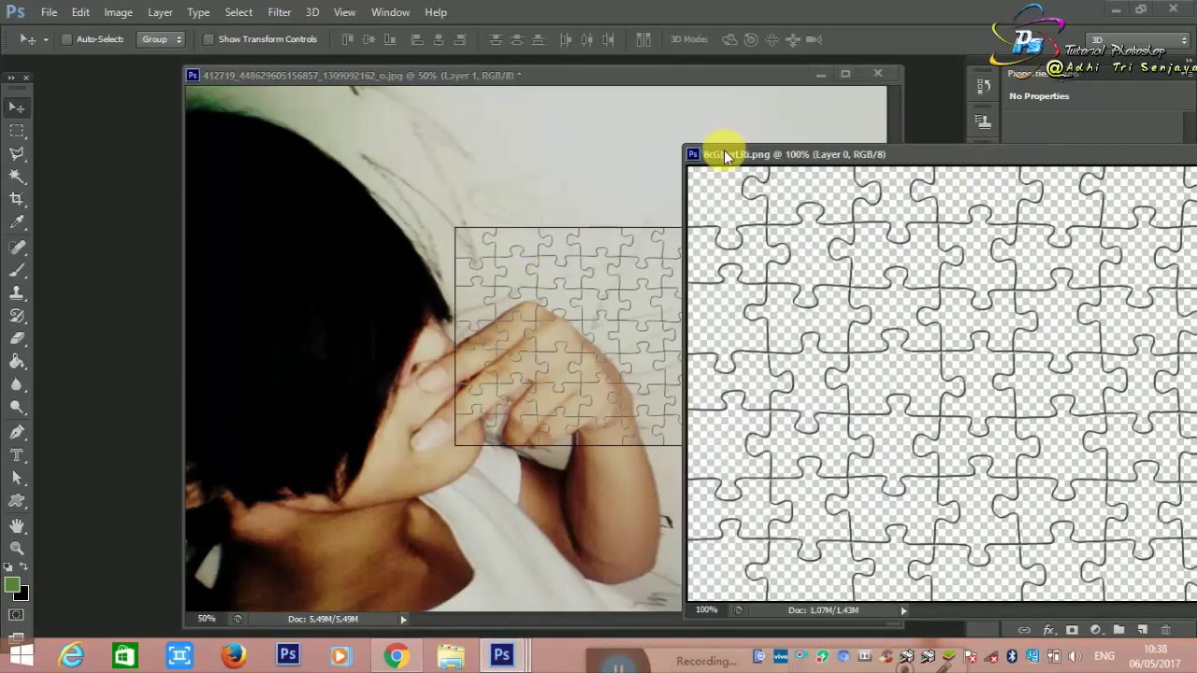
drag(770, 154, 467, 200)
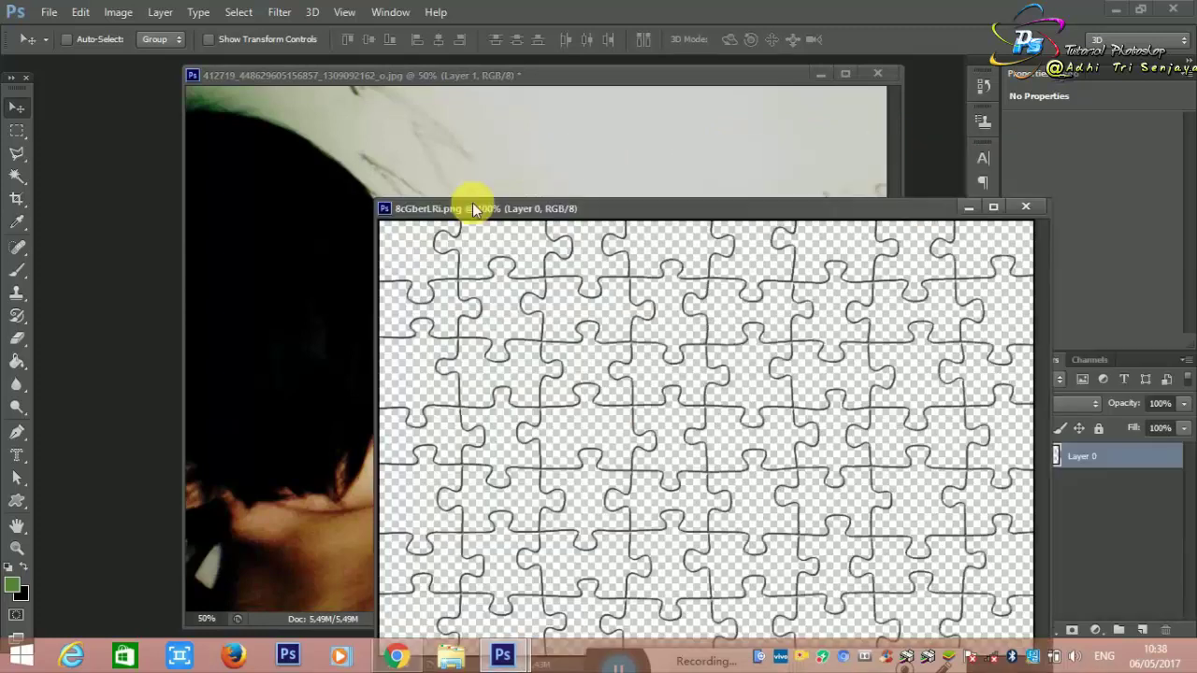
click(1028, 205)
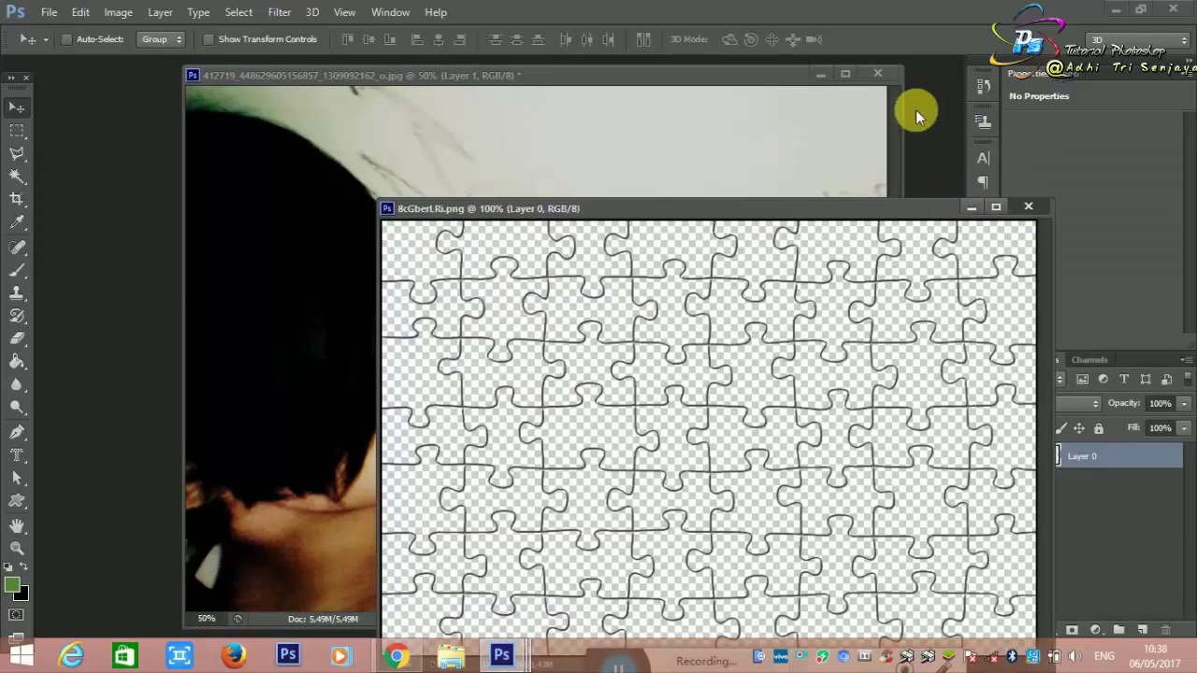
drag(738, 80, 675, 66)
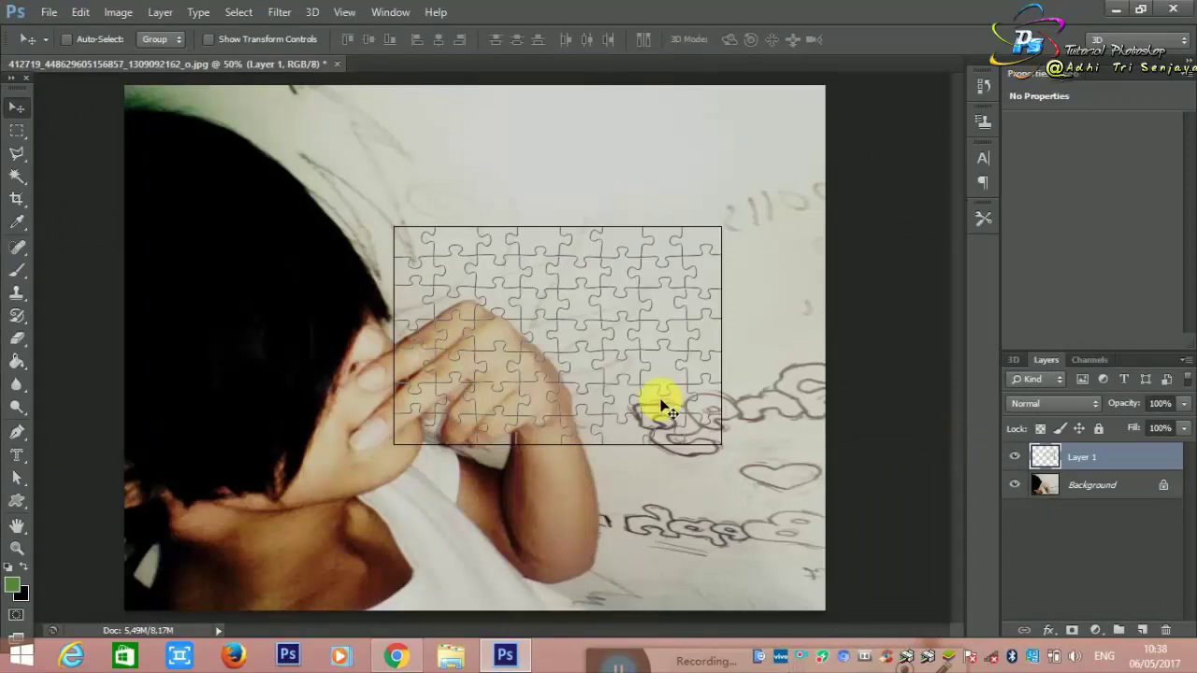
Move the puzzle pattern layer into the lower-left corner of the photo
drag(661, 404, 391, 568)
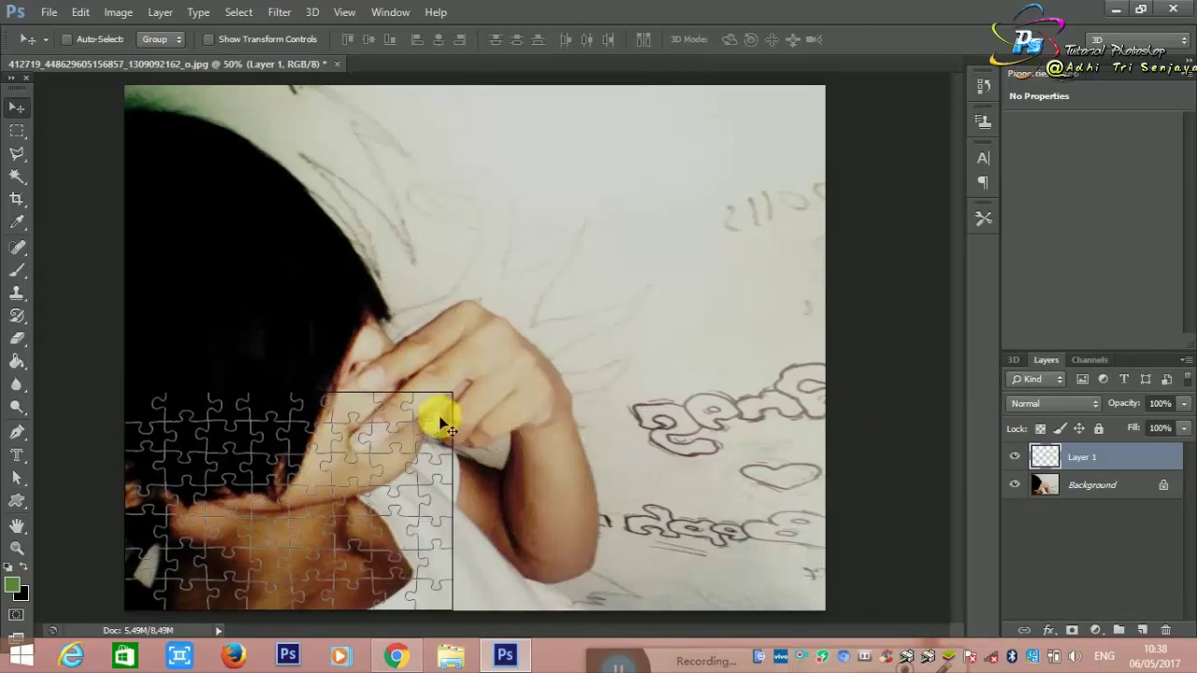
Free-transform the puzzle pattern layer to about 213.87% width and 237.20% height so it covers nearly the whole photo
key(ctrl+t)
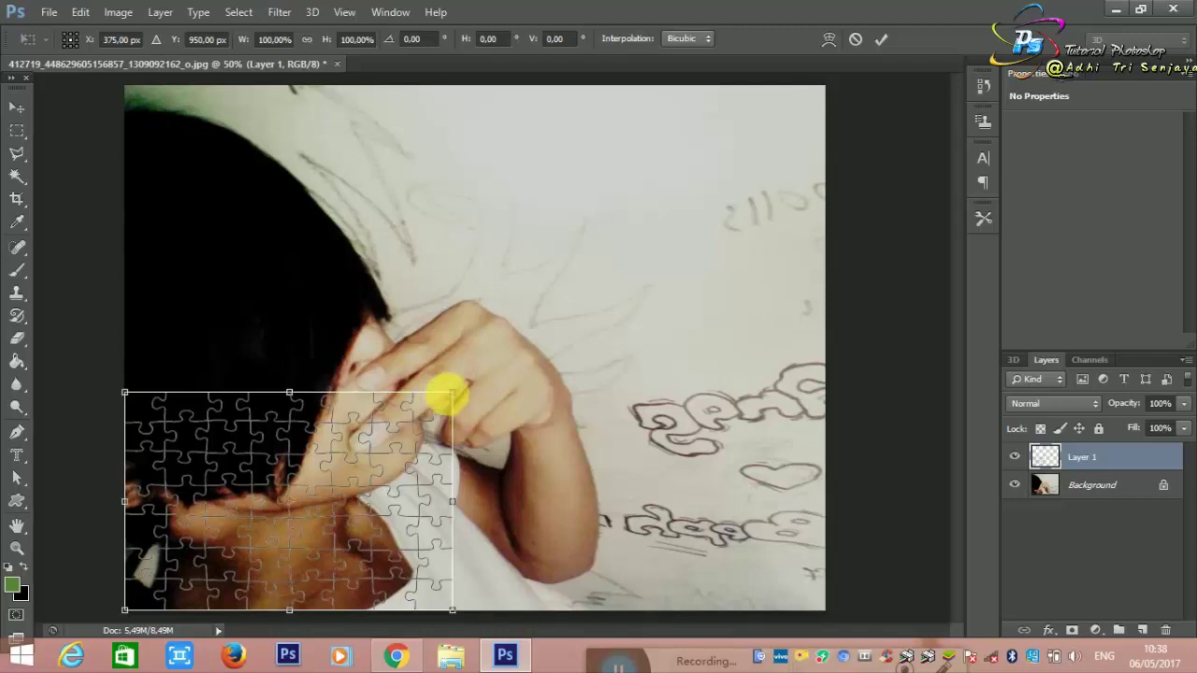
drag(462, 399, 812, 171)
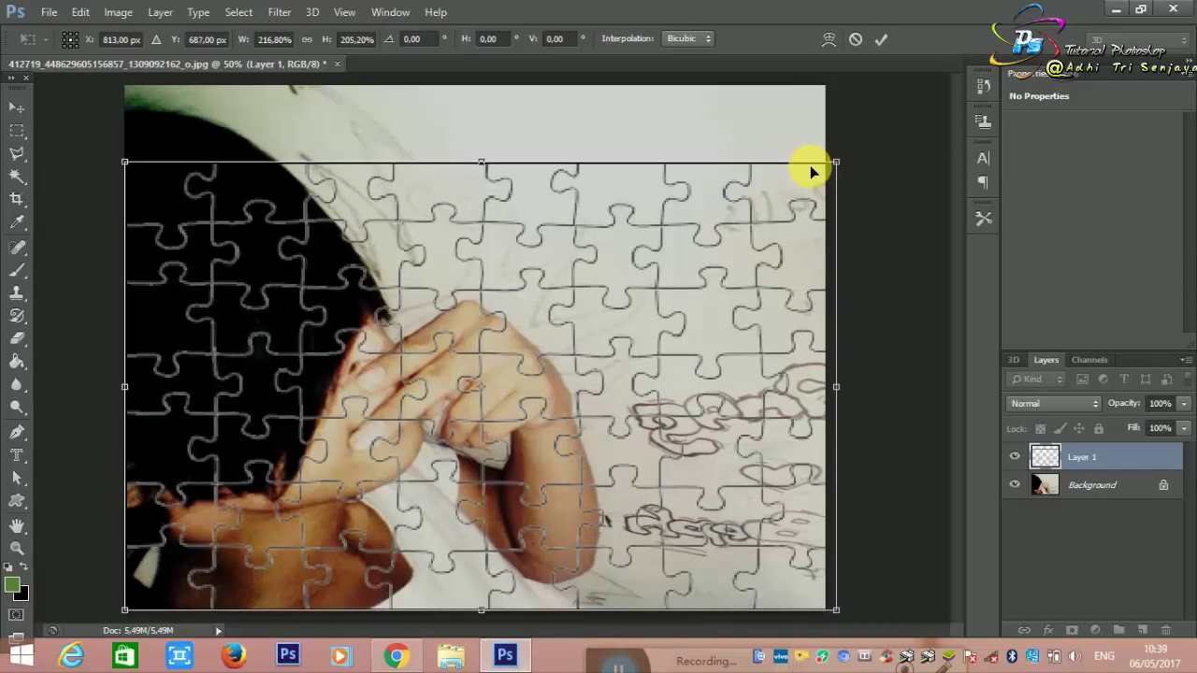
drag(812, 171, 833, 168)
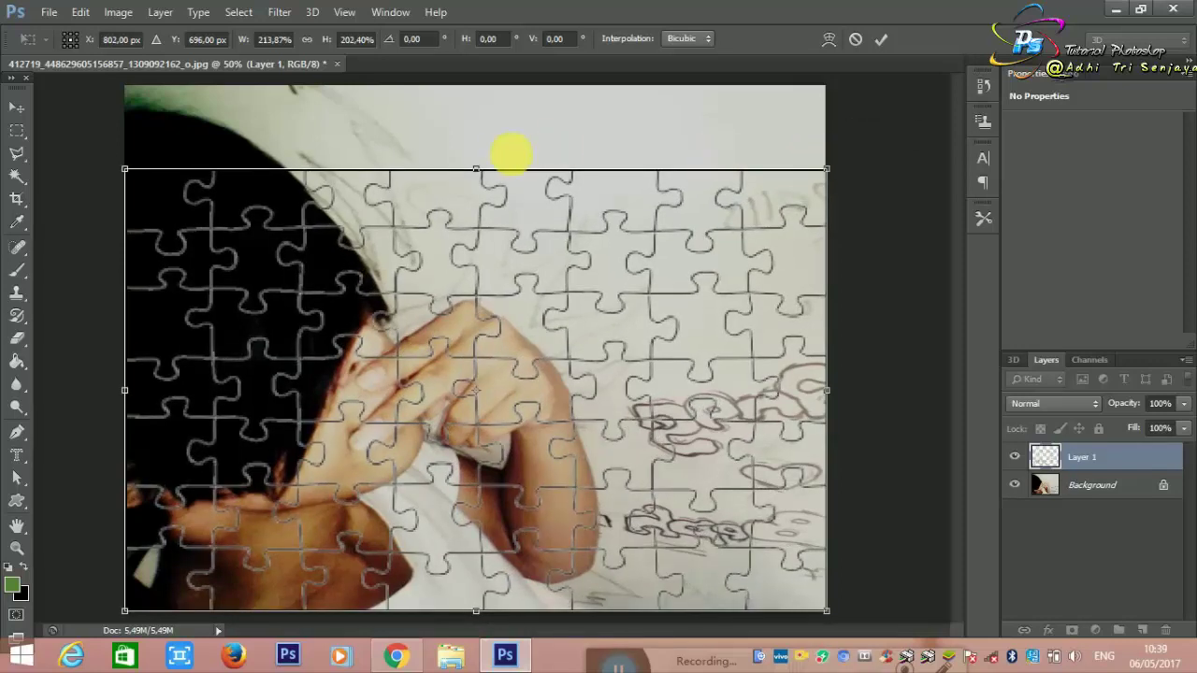
drag(485, 170, 474, 93)
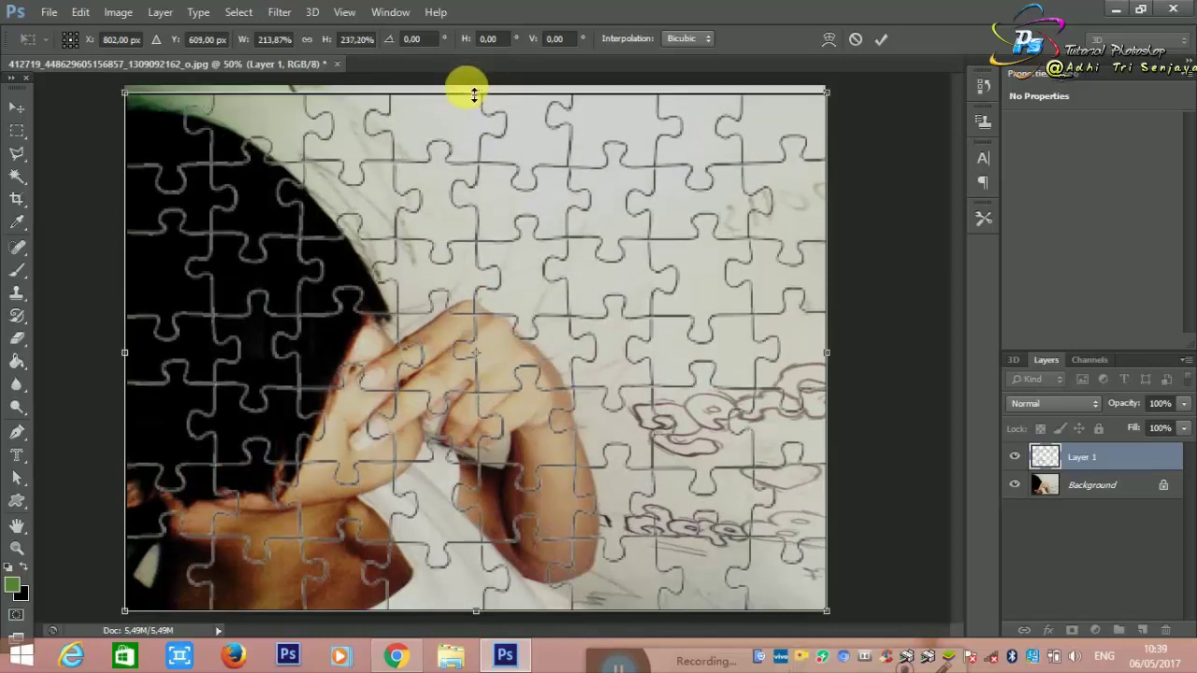
key(Return)
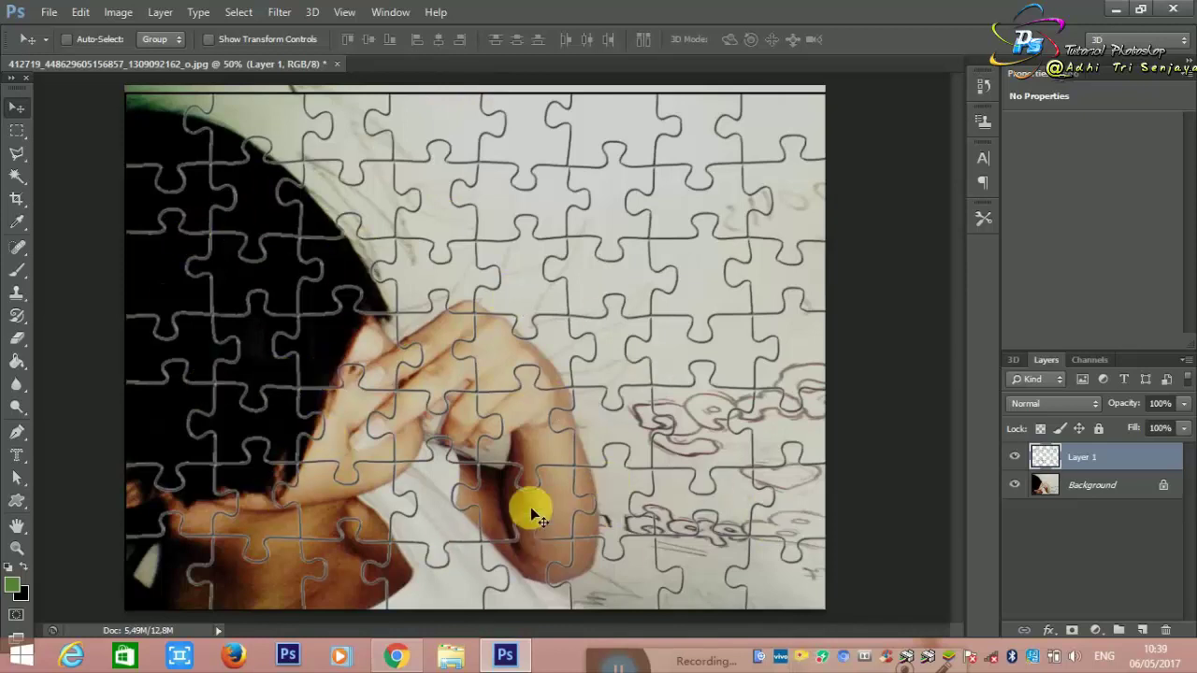
Hide and show the Background layer to inspect the puzzle pattern by itself
click(1017, 485)
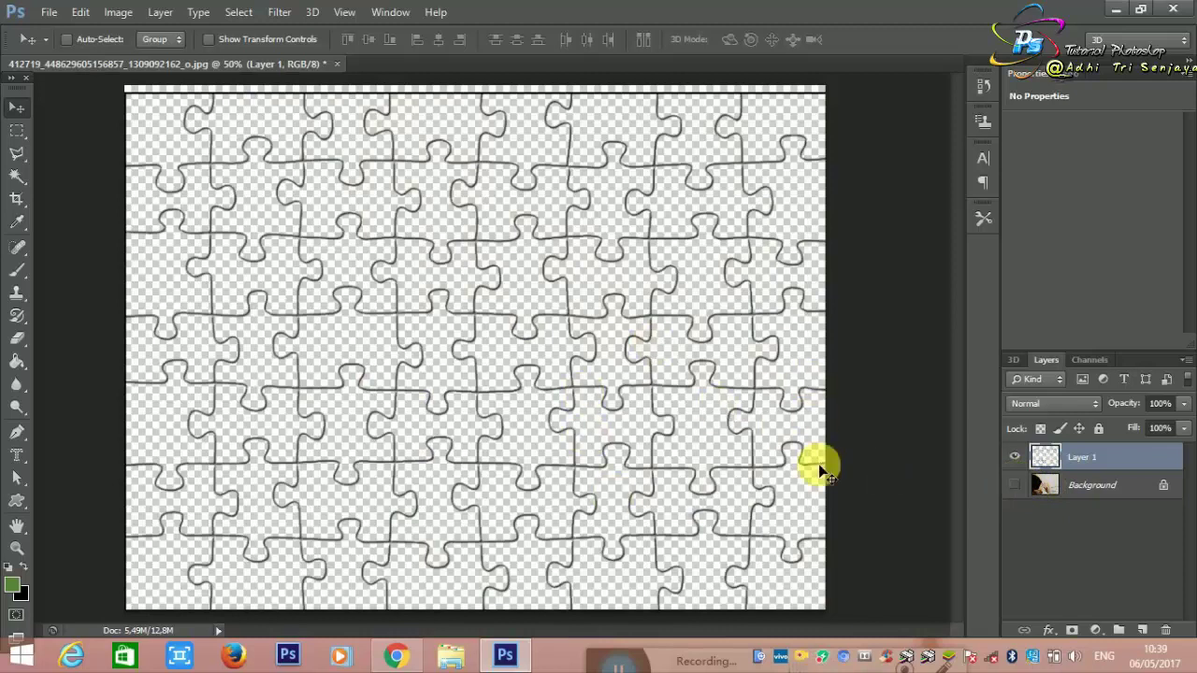
click(1015, 485)
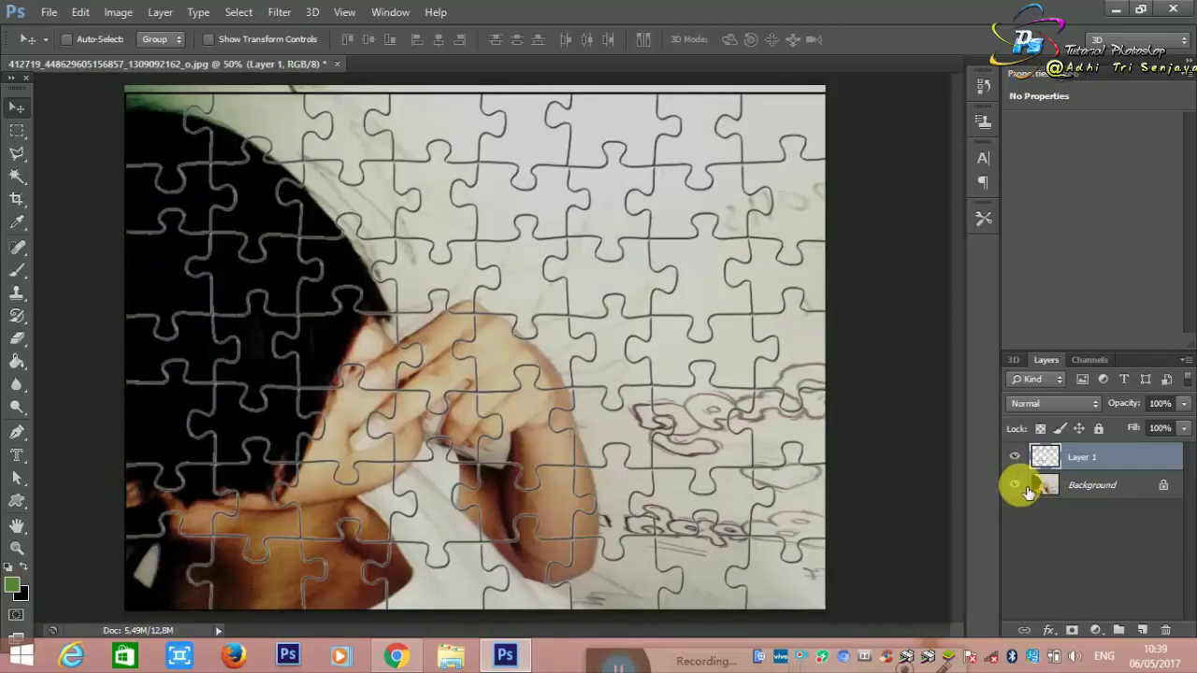
click(1015, 485)
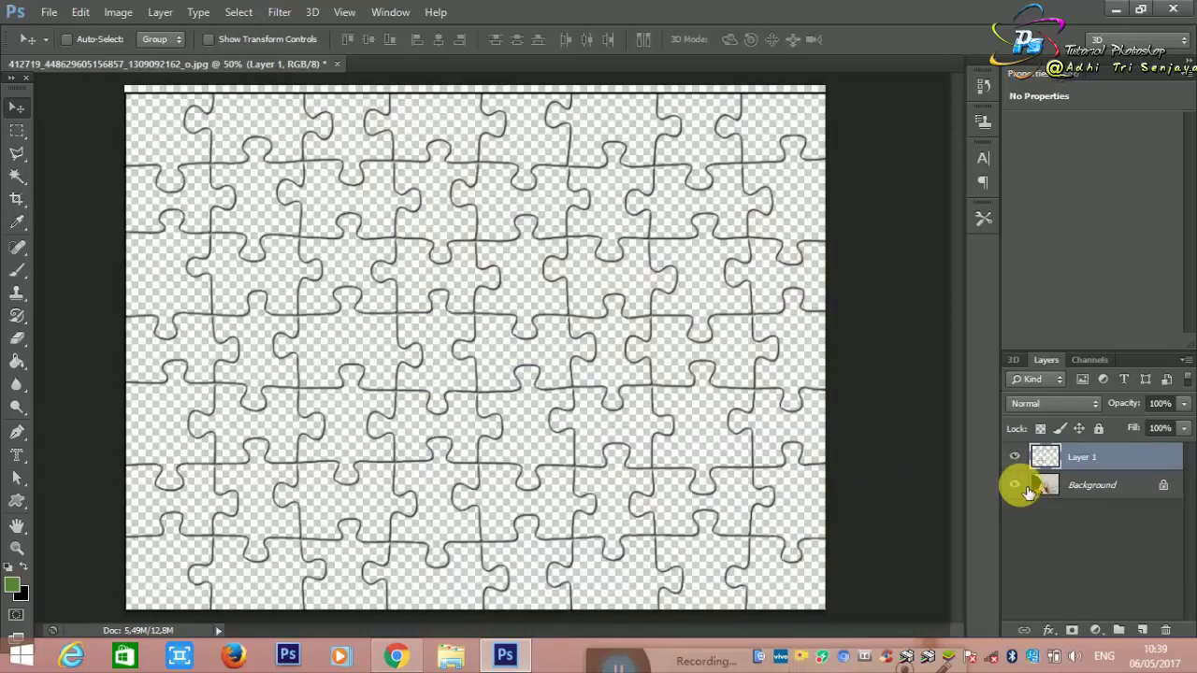
click(1017, 485)
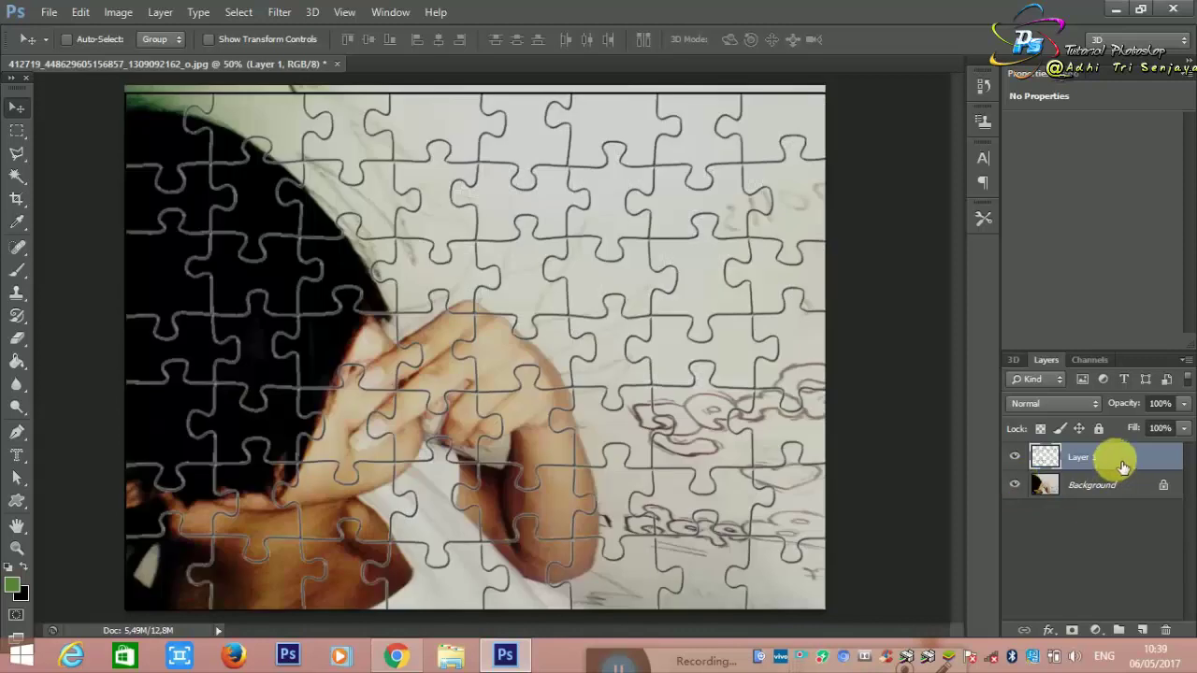
Add a Satin effect to Layer 1 with 83% opacity, 1 px distance and an increased size
double_click(1157, 459)
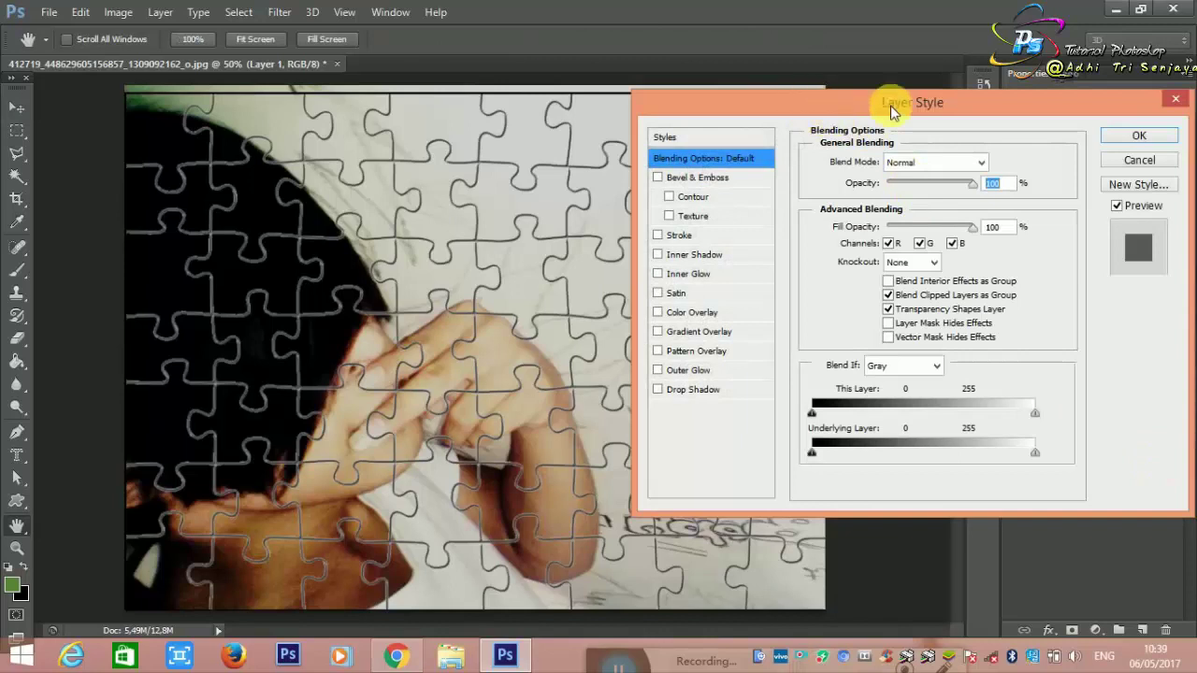
click(681, 297)
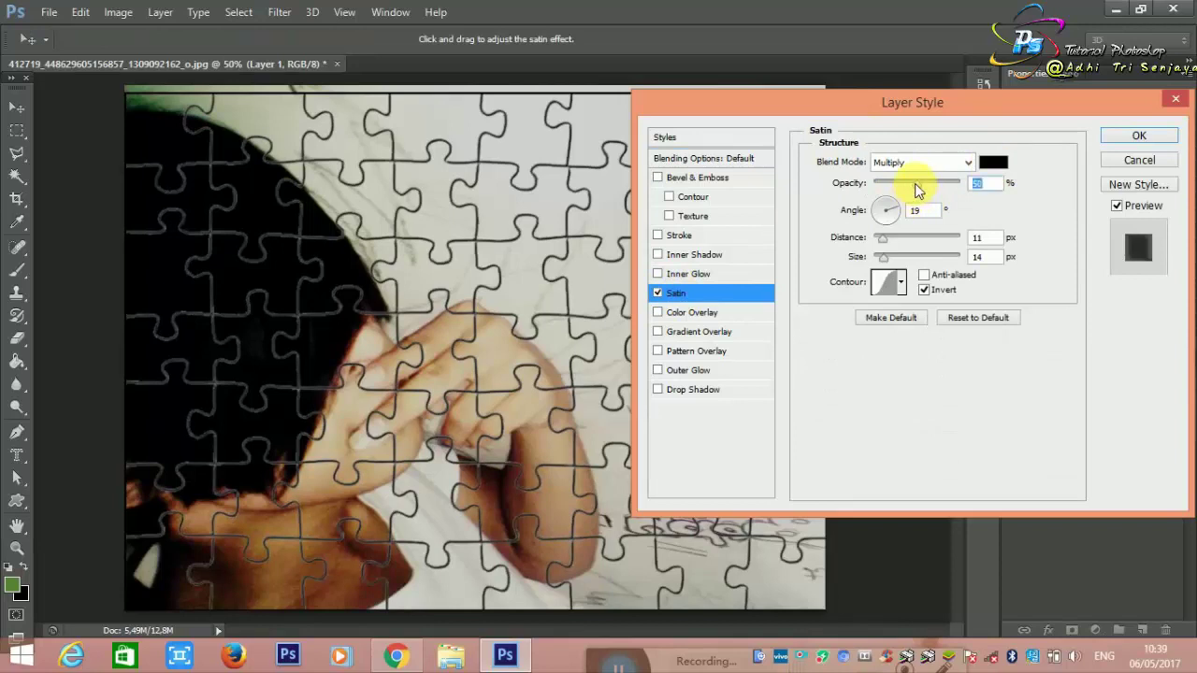
drag(916, 190, 946, 190)
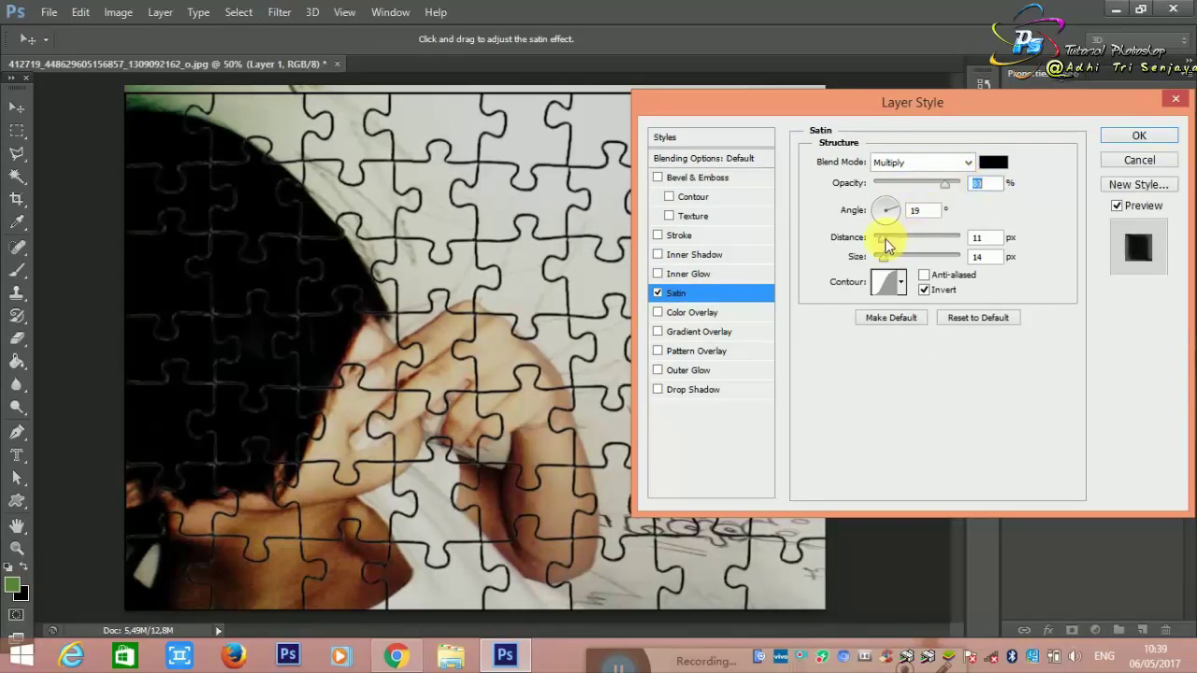
drag(916, 245, 871, 250)
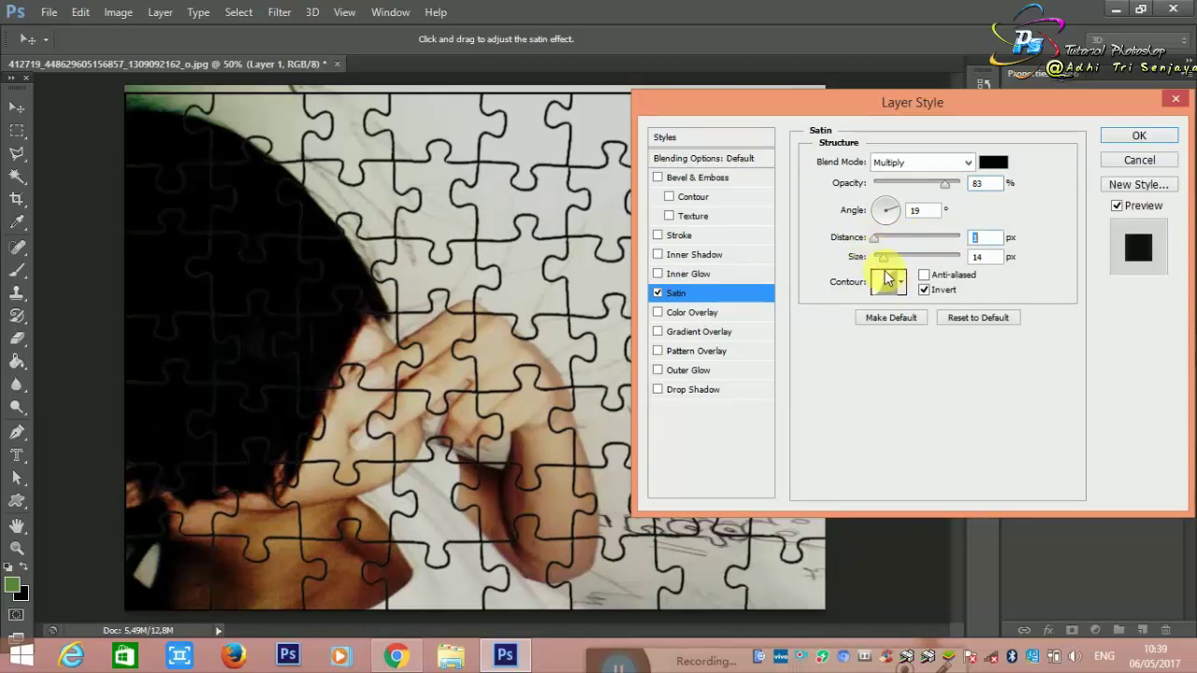
drag(883, 258, 911, 280)
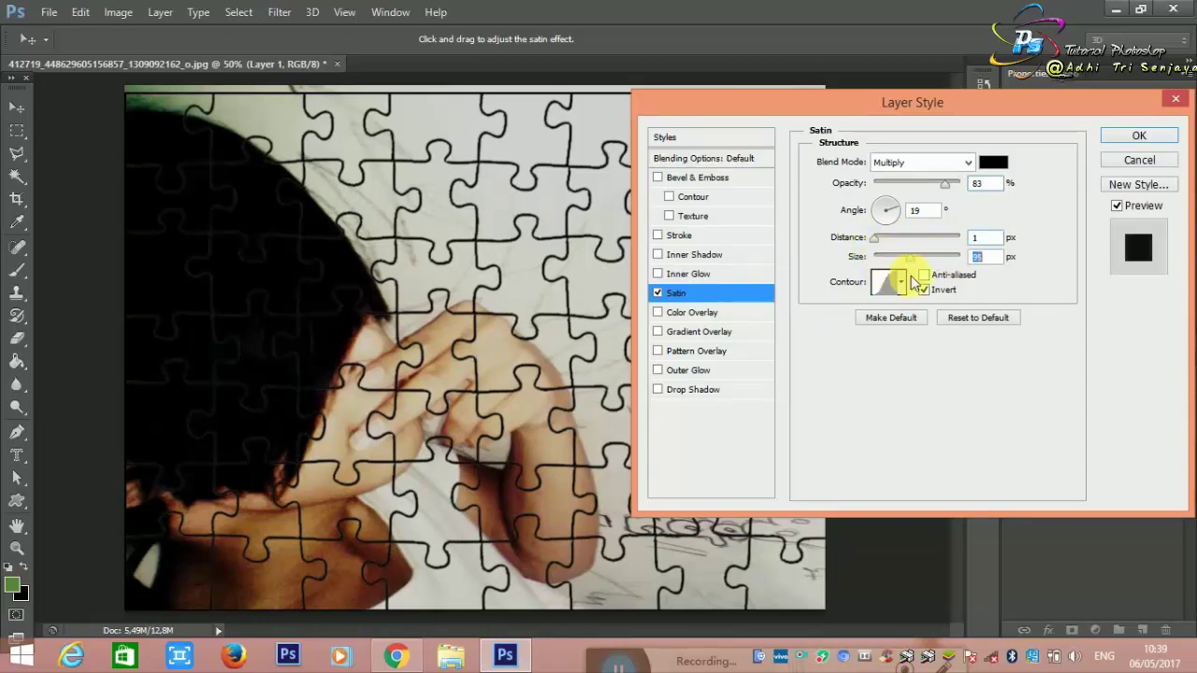
click(1118, 139)
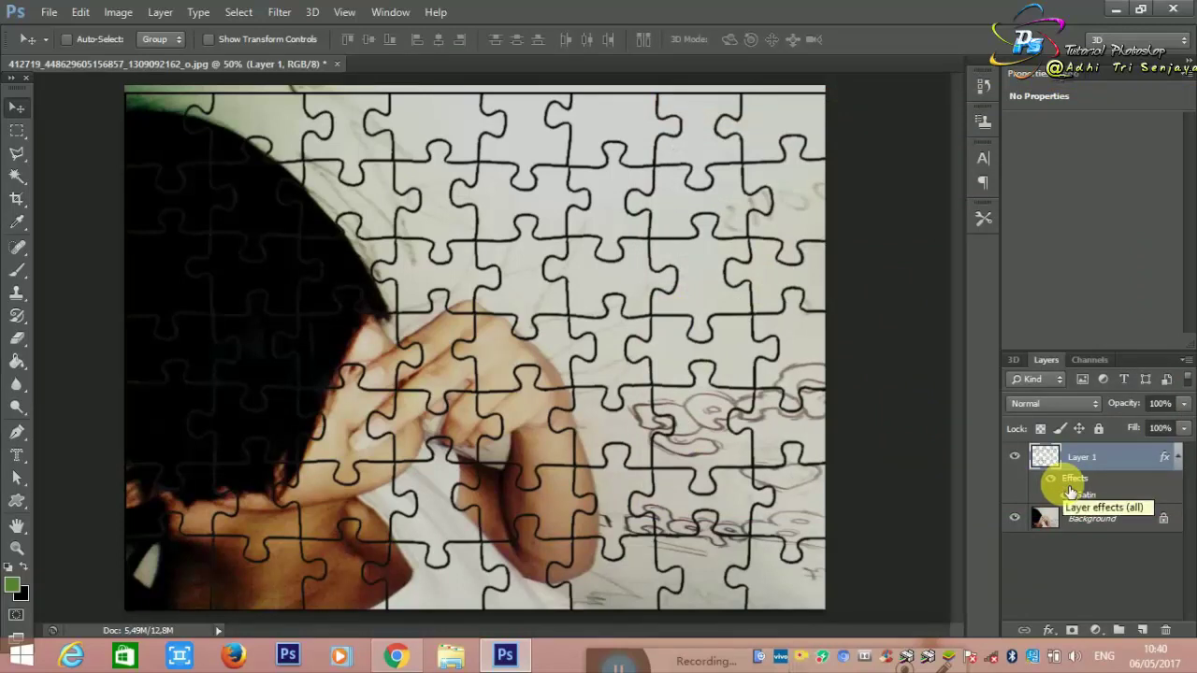
Duplicate the Background layer and the puzzle pattern layer Layer 1
click(1077, 515)
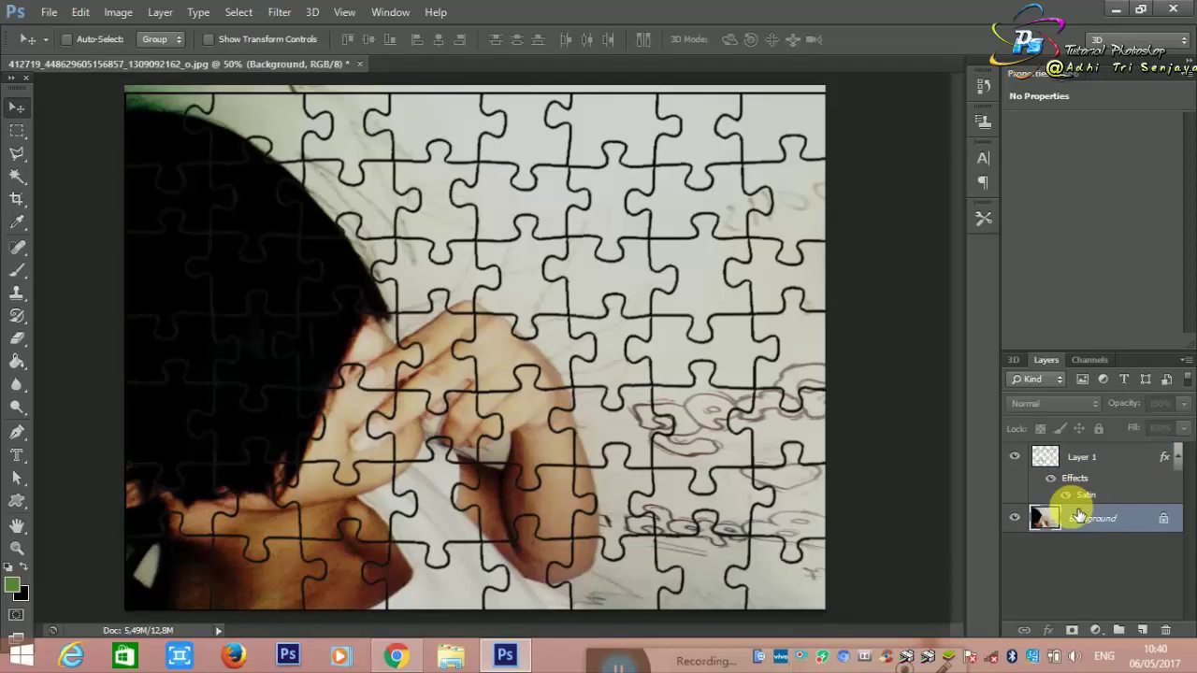
key(ctrl+j)
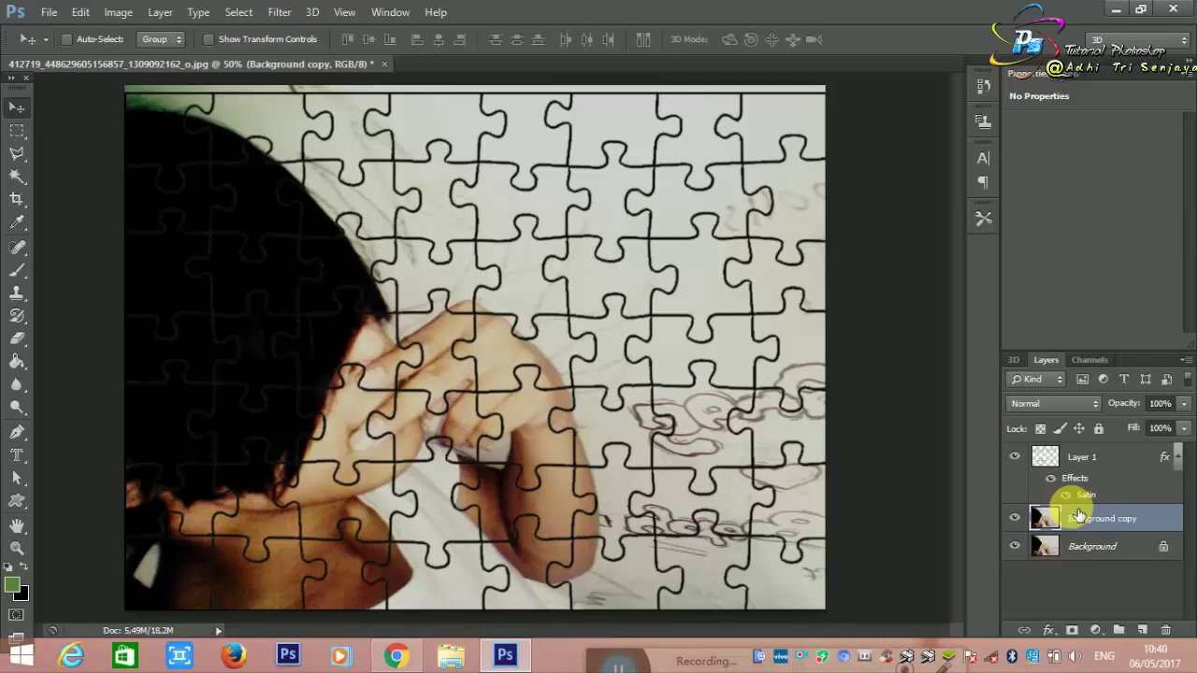
click(1116, 458)
key(ctrl+j)
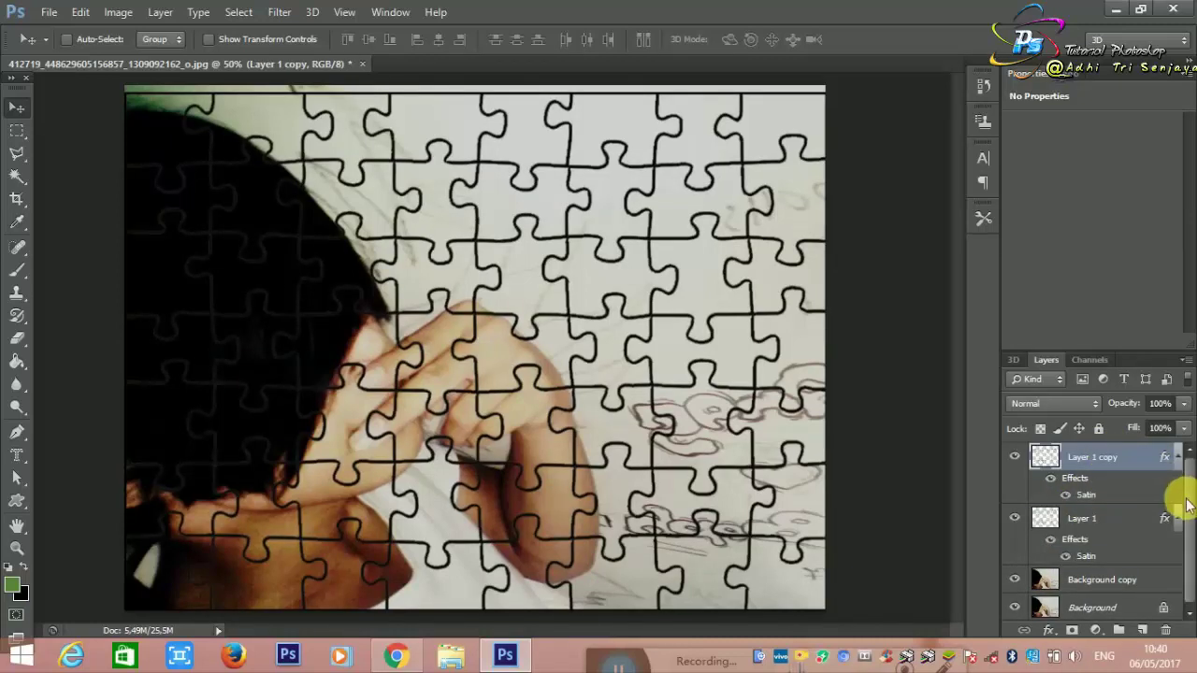
Merge the original Layer 1 with the Background layer
click(1057, 519)
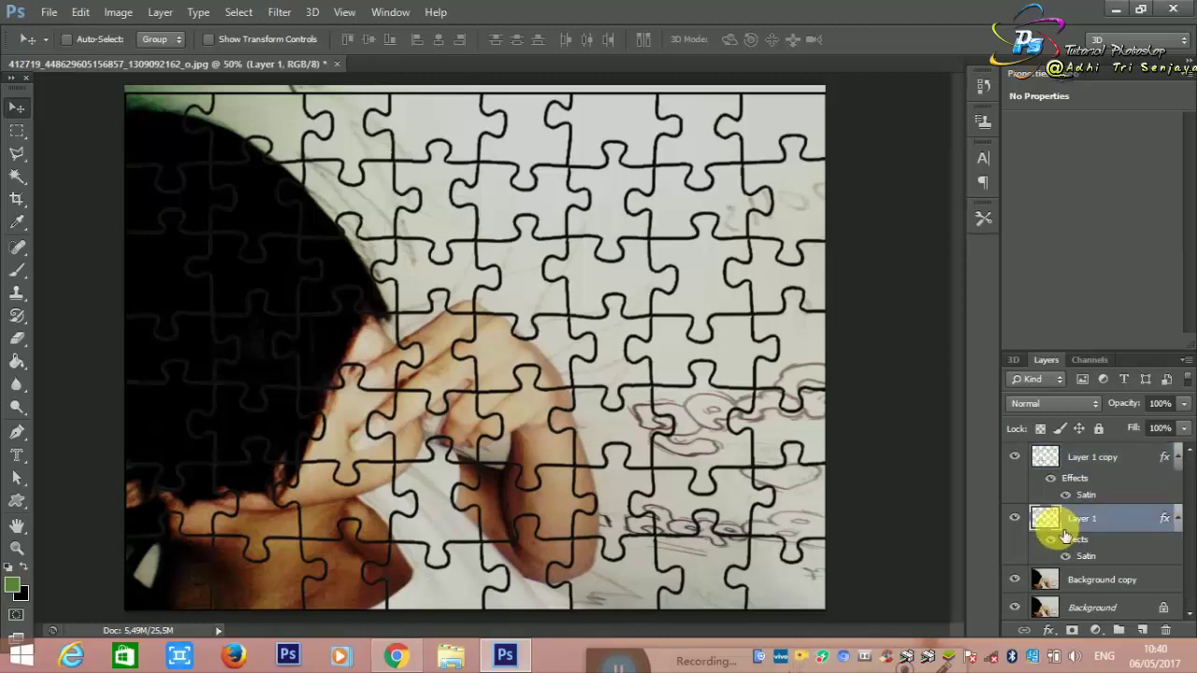
ctrl+click(1110, 615)
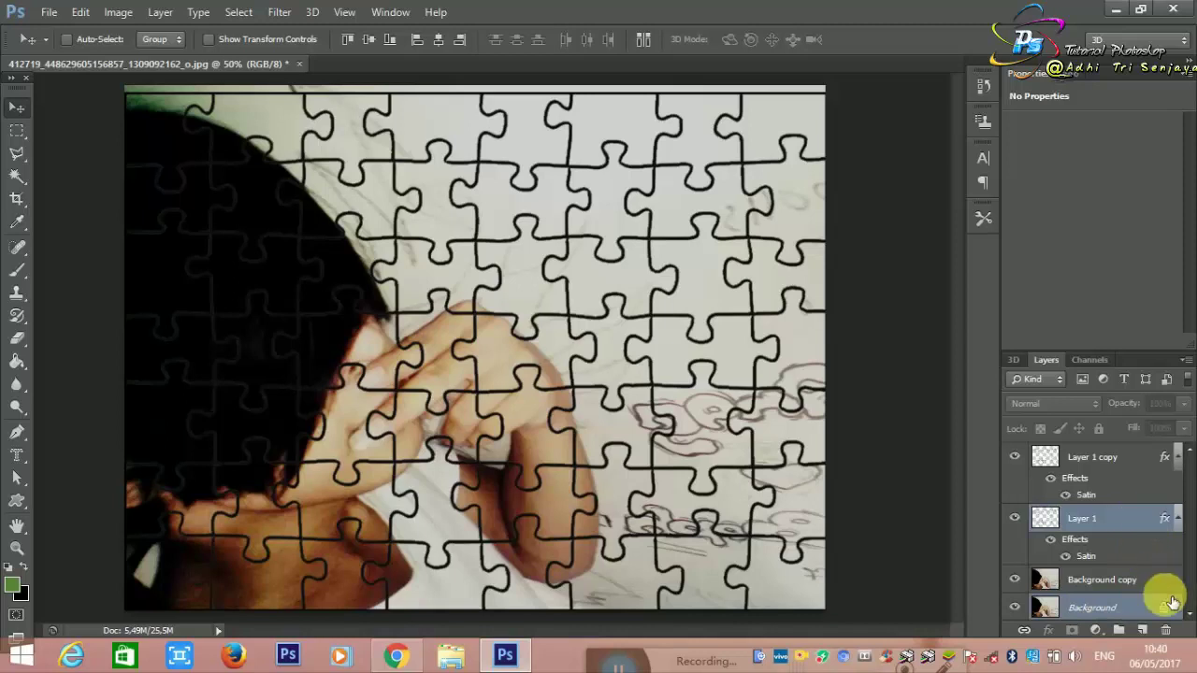
ctrl+click(1054, 513)
key(ctrl+e)
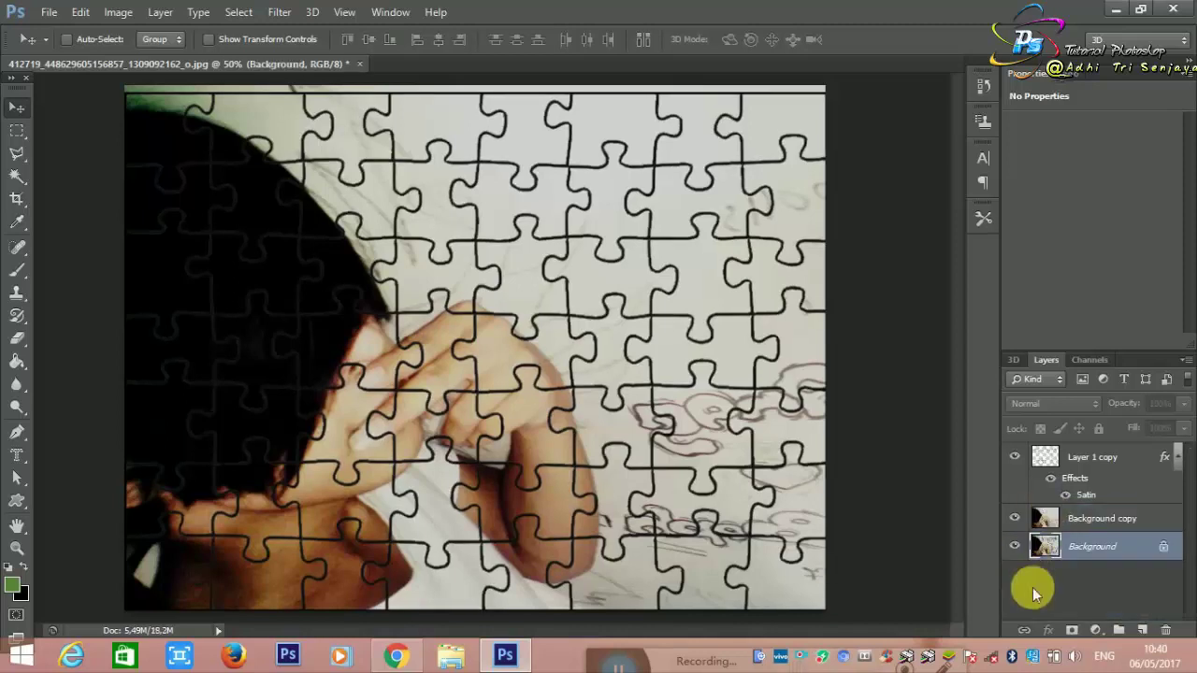
Inspect the layers by toggling their visibility, leave only Background copy hidden, and make Layer 1 copy the active layer
click(1036, 520)
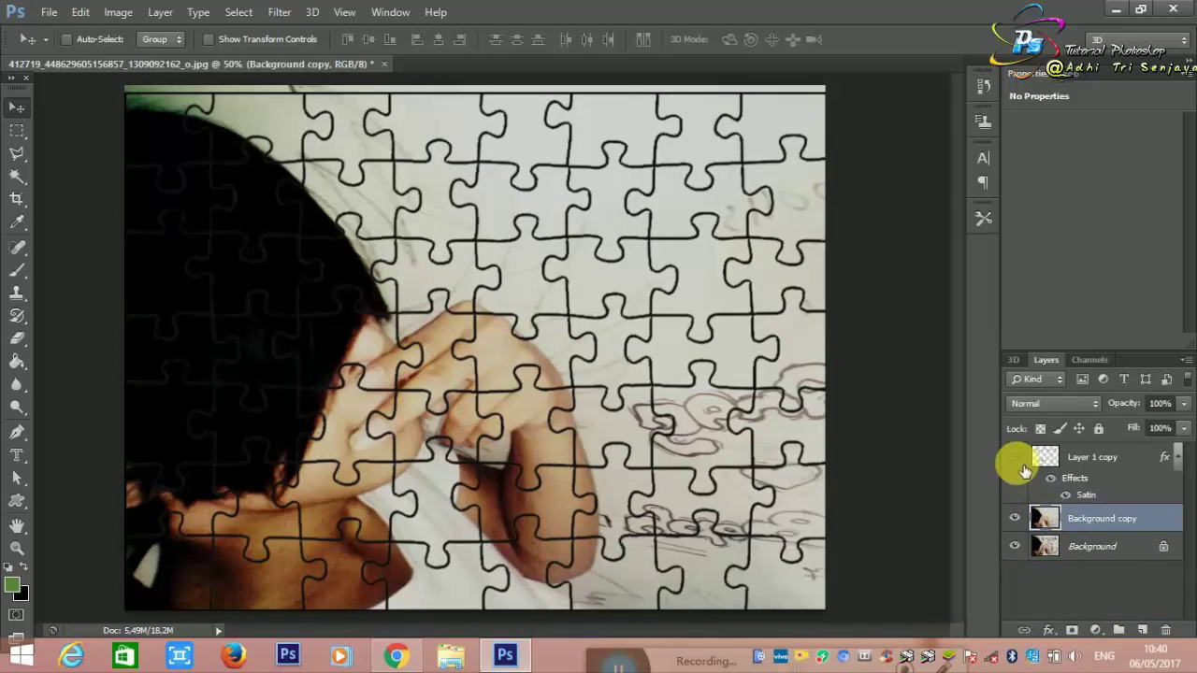
click(1014, 456)
click(1017, 519)
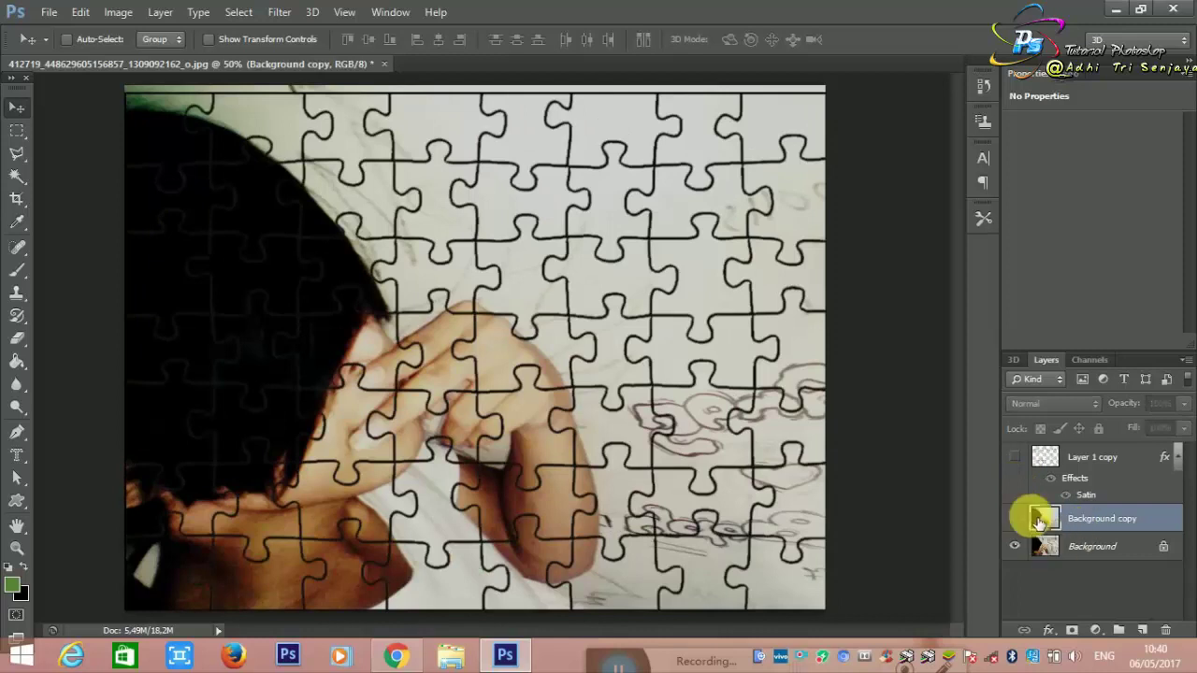
click(1016, 547)
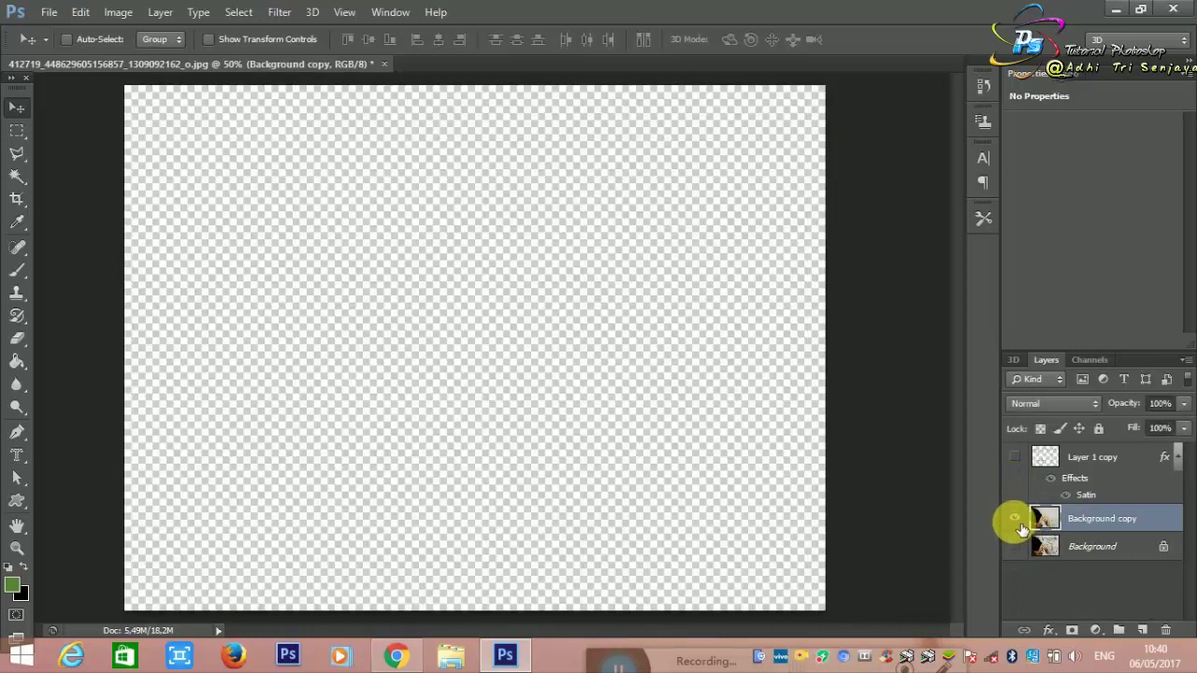
click(1016, 519)
click(1017, 460)
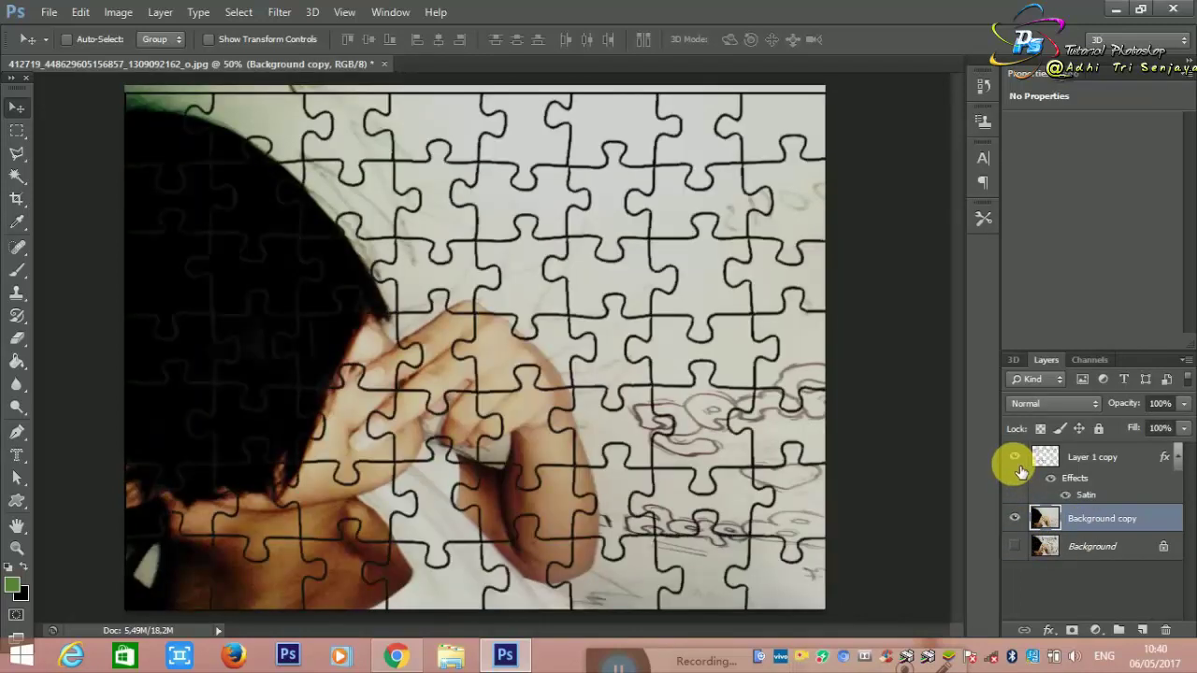
click(1017, 519)
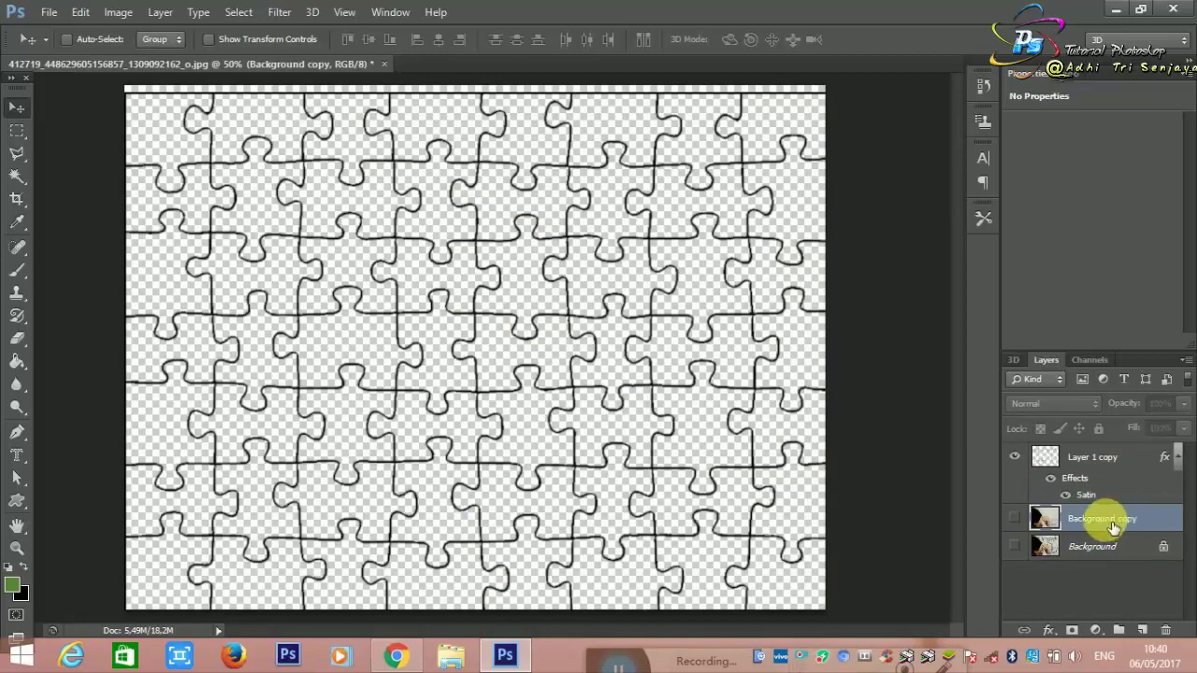
click(1087, 458)
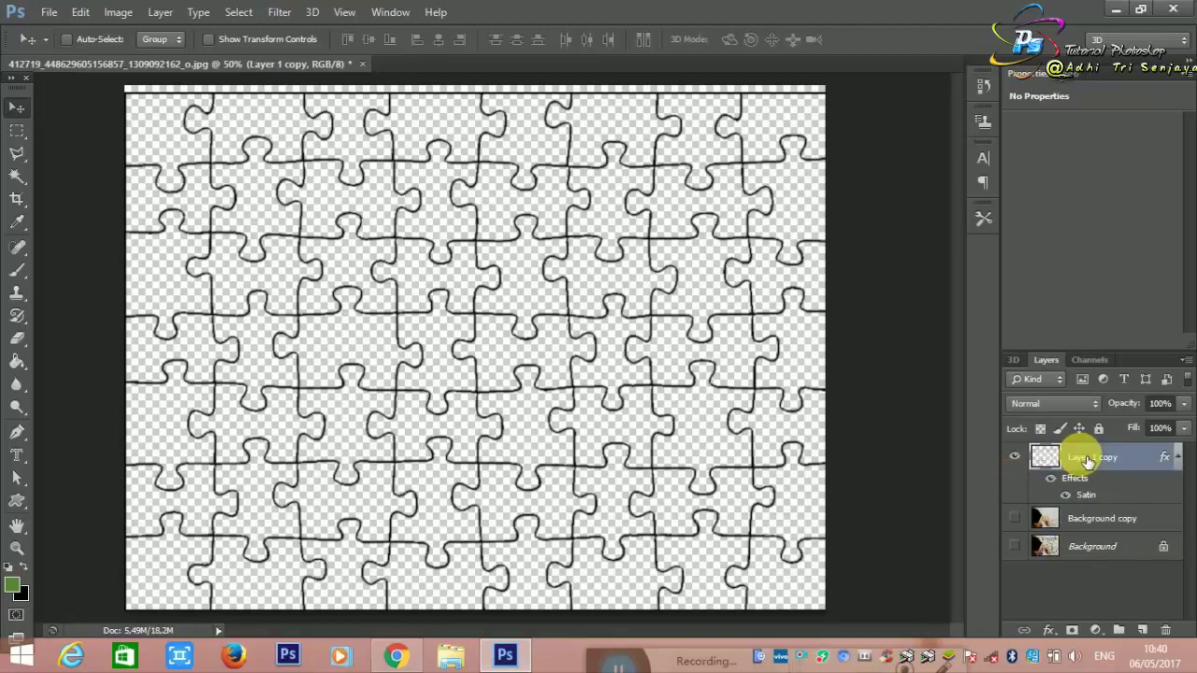
click(1016, 549)
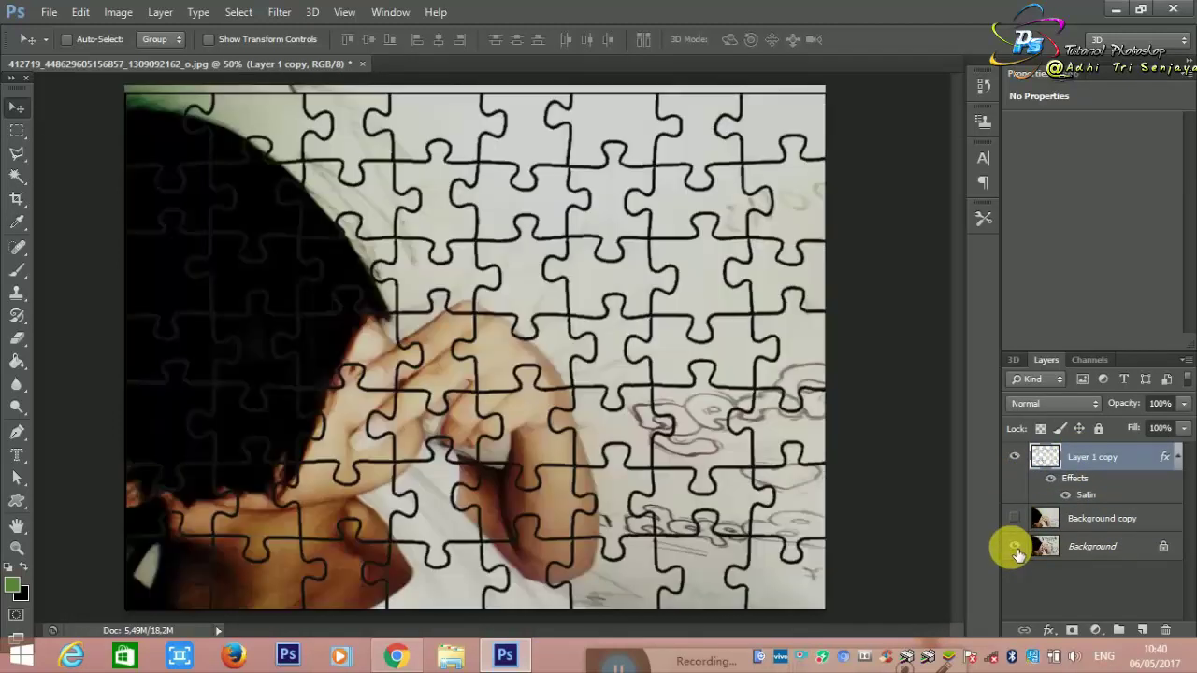
click(1015, 549)
click(1015, 549)
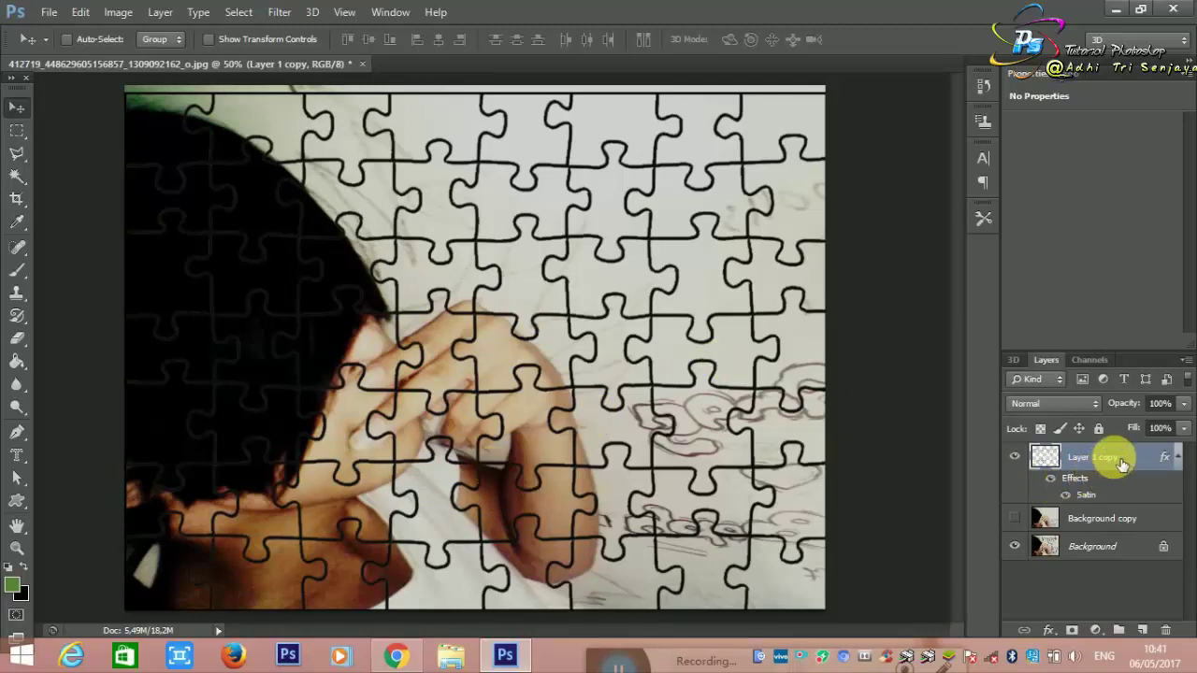
Select the puzzle piece over the fingers on Layer 1 copy with the Magic Wand tool
click(23, 175)
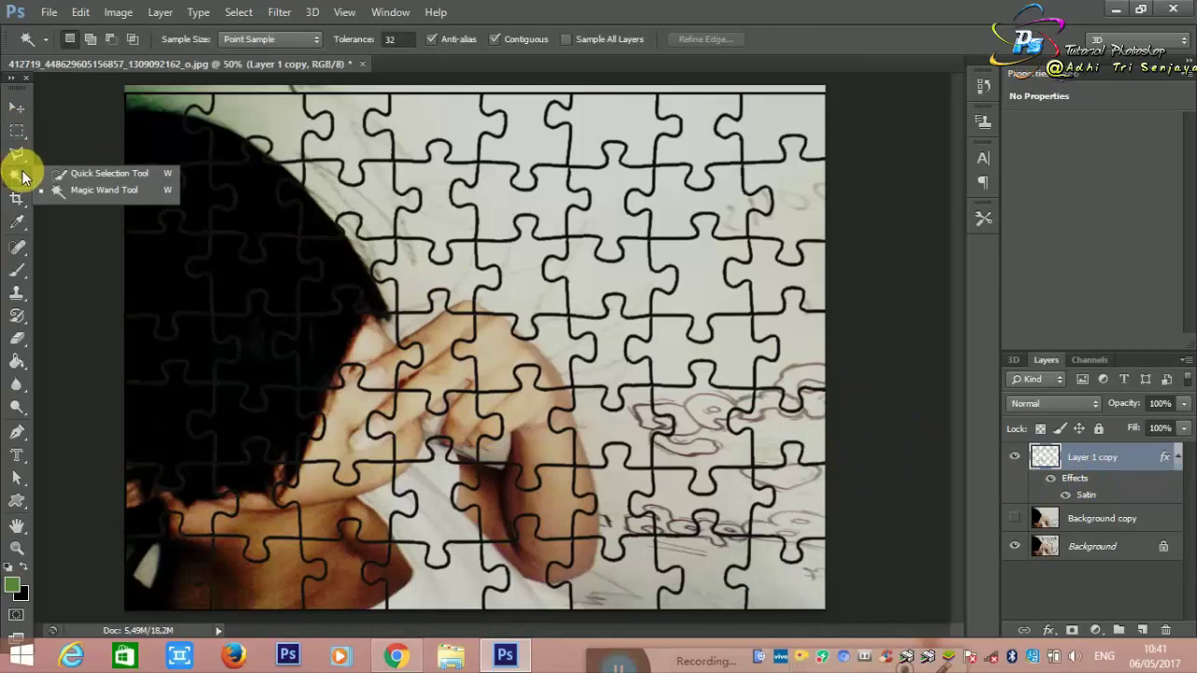
click(68, 189)
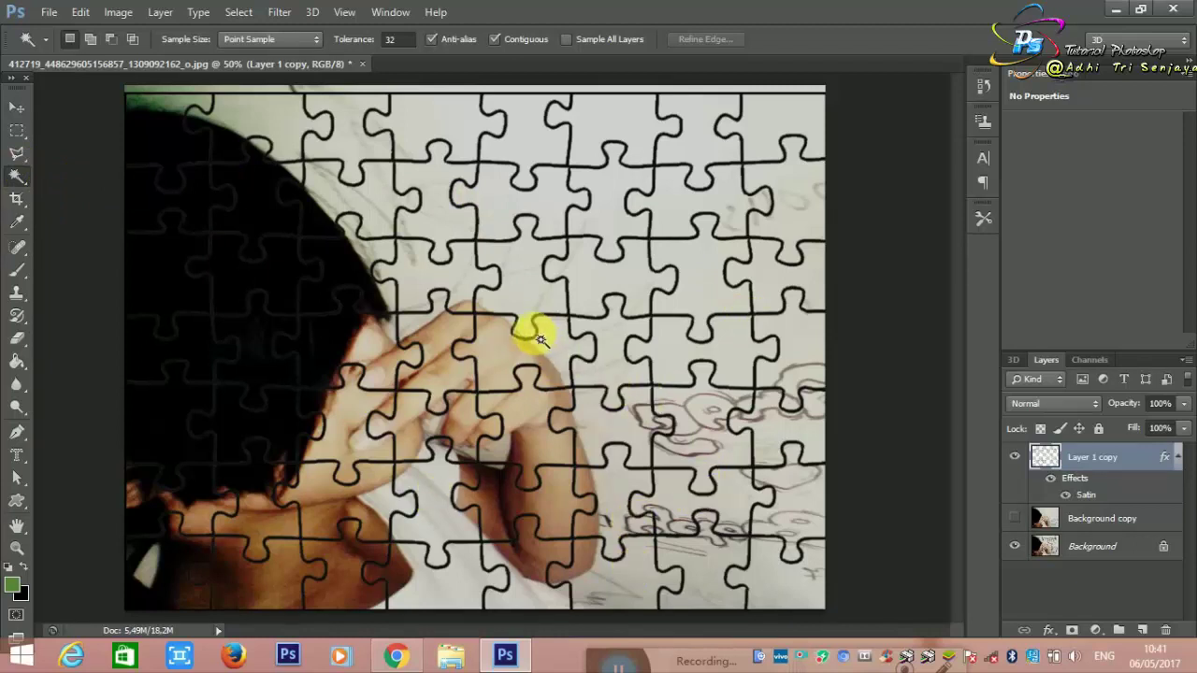
click(436, 350)
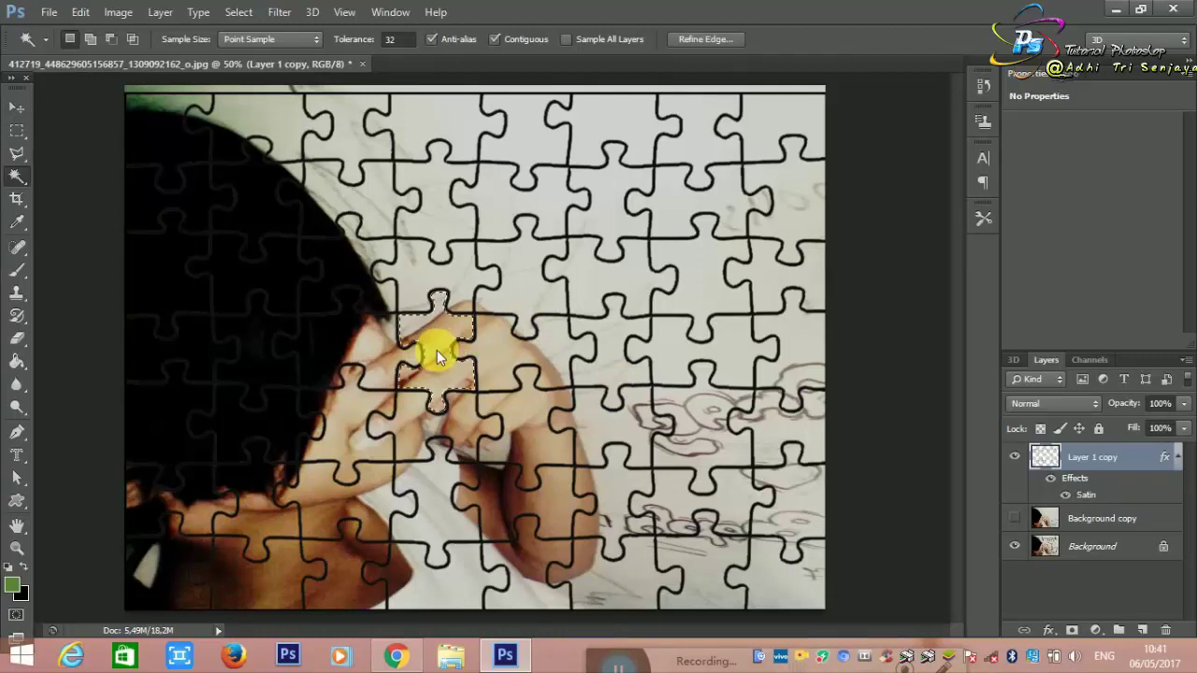
Try to cut the selected puzzle piece out of the locked Background layer, and undo the cut
click(1118, 550)
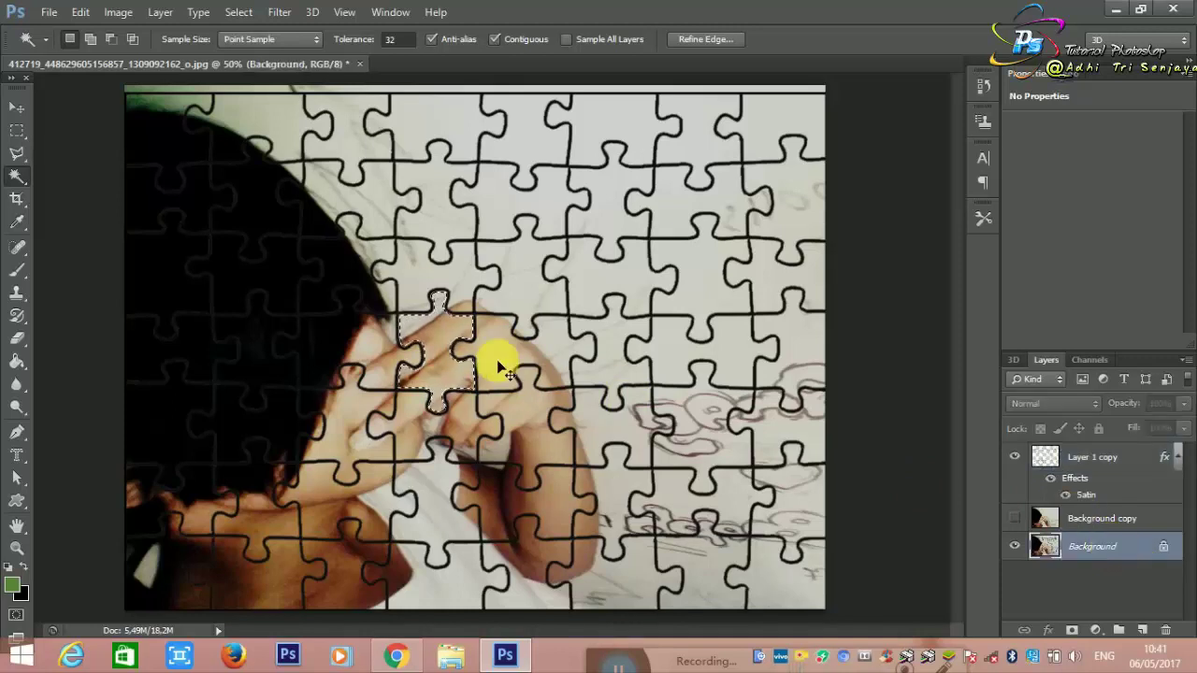
key(ctrl+x)
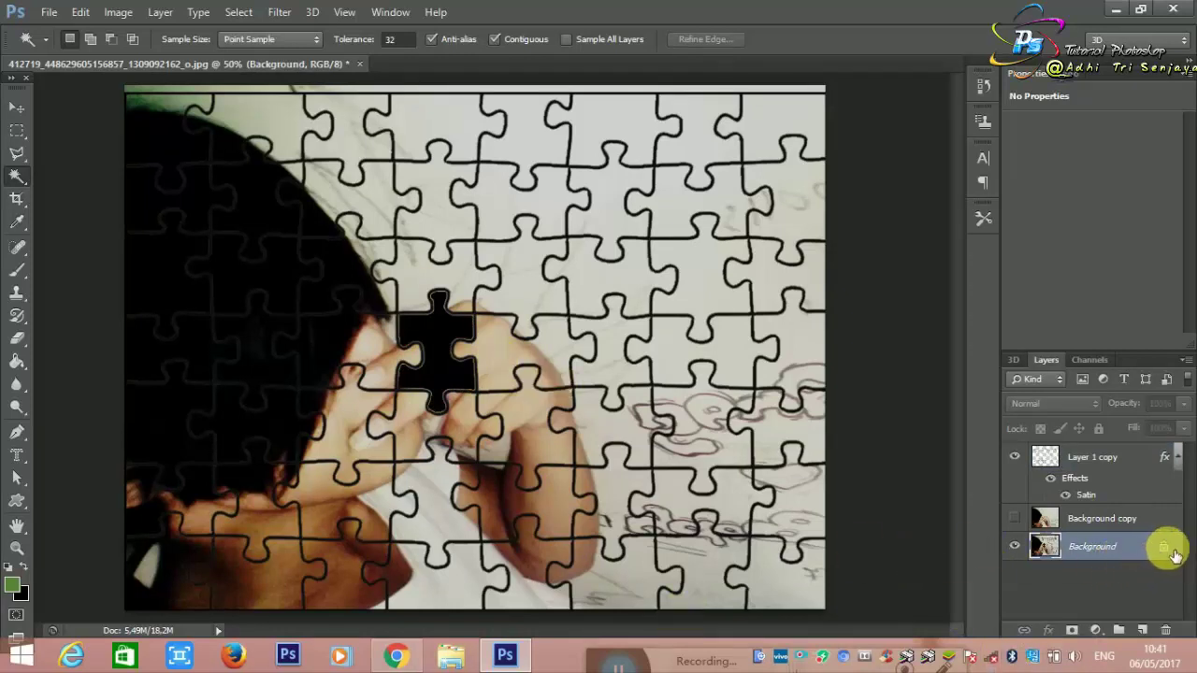
click(435, 328)
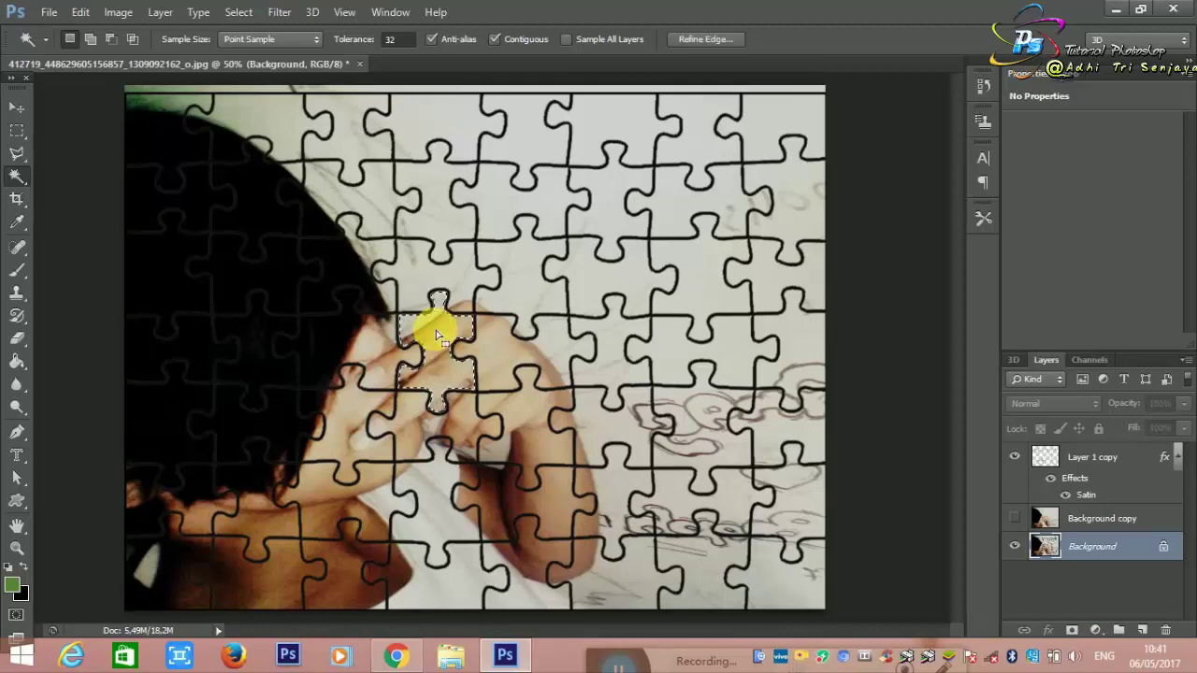
click(19, 130)
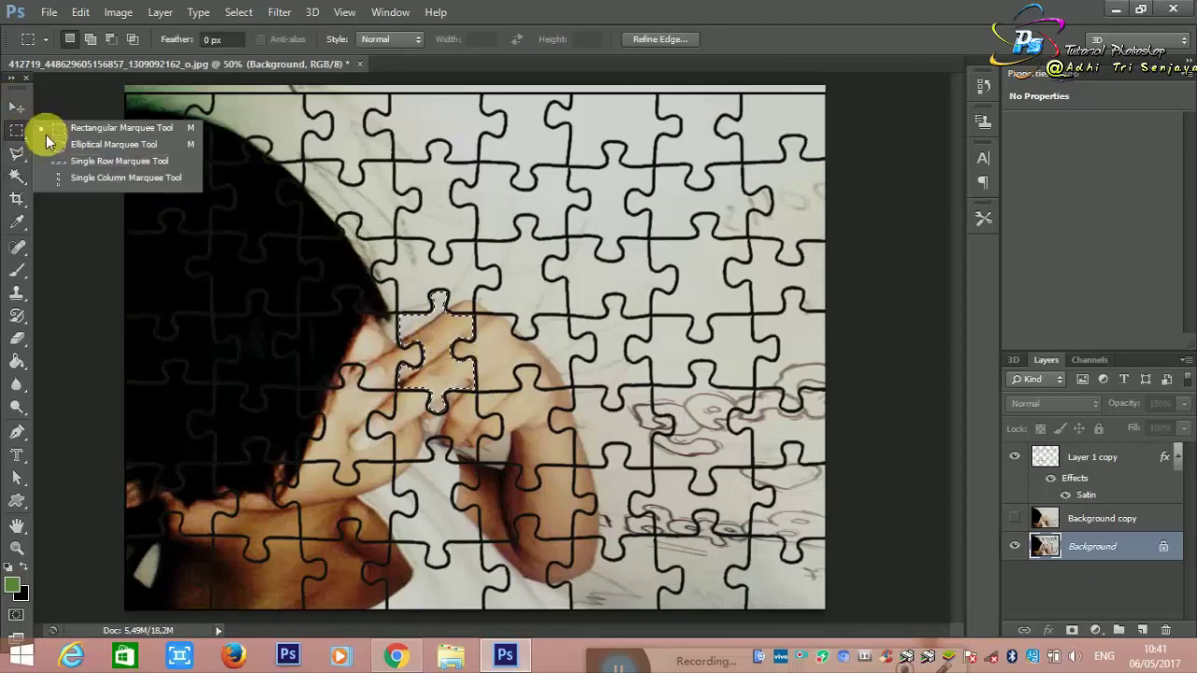
click(138, 180)
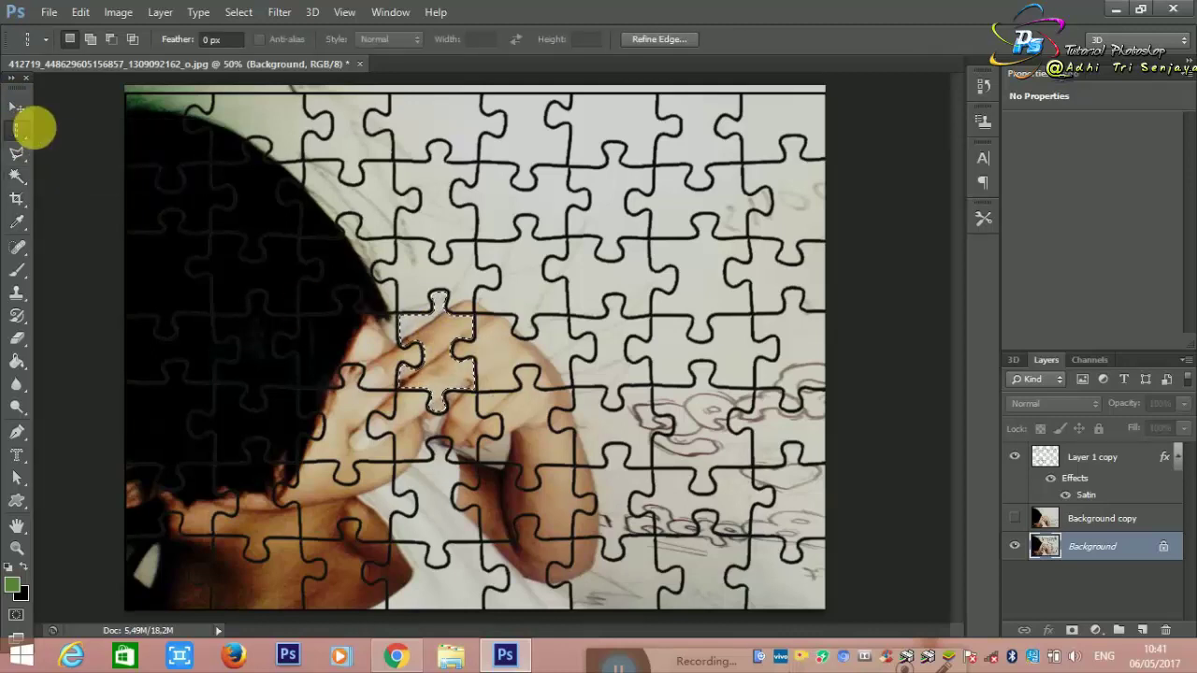
click(156, 165)
click(357, 208)
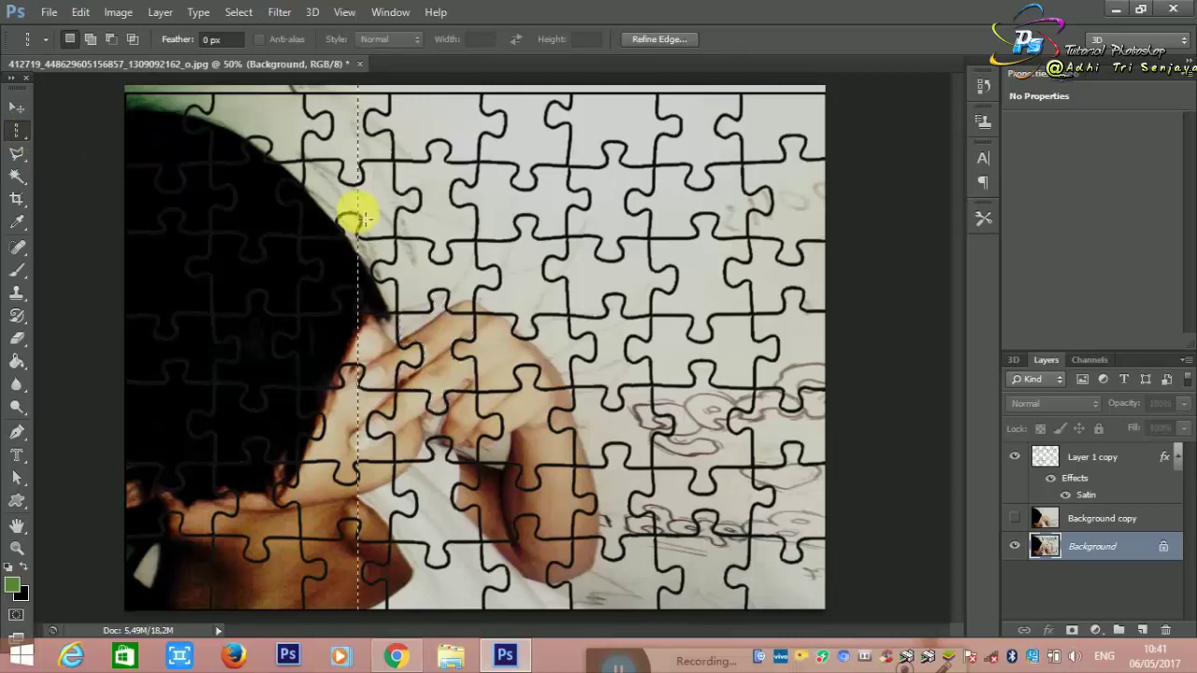
click(174, 191)
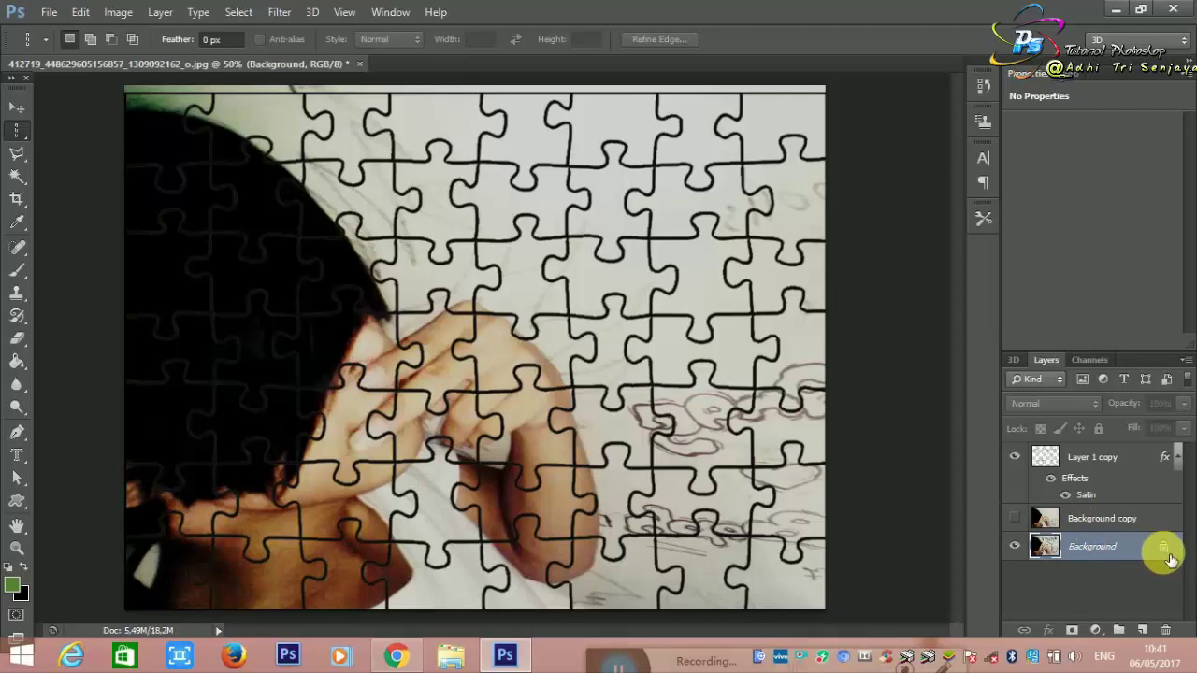
Convert the locked Background into a regular layer named Layer 0
double_click(1168, 553)
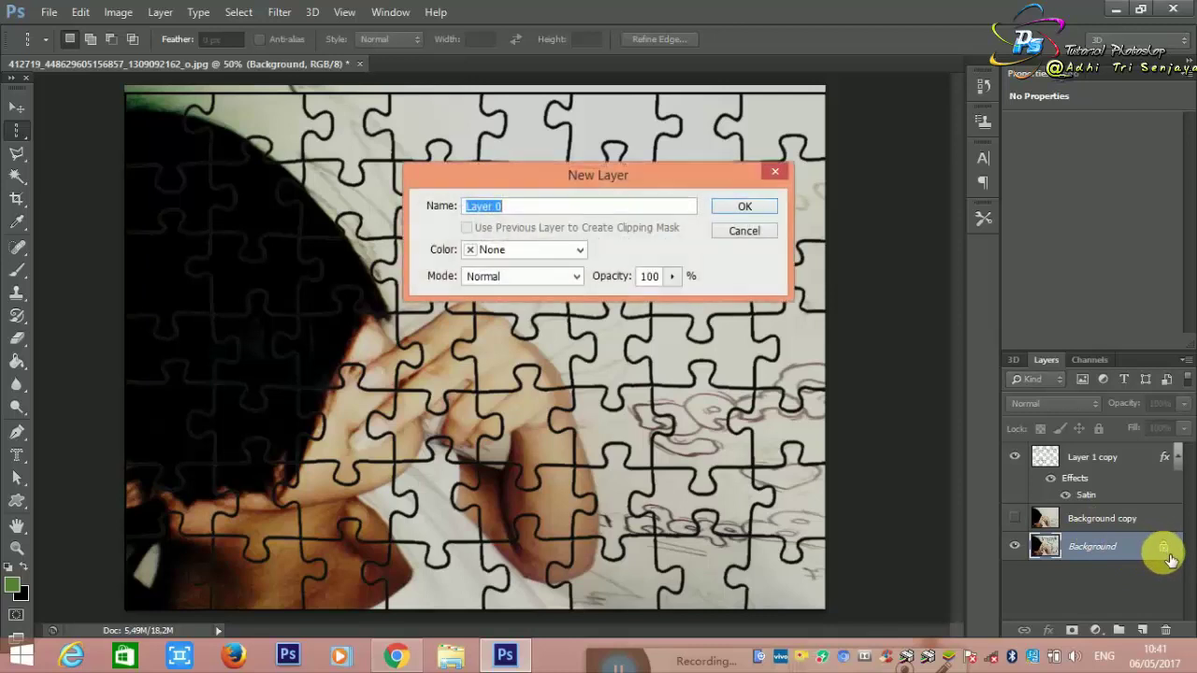
click(722, 210)
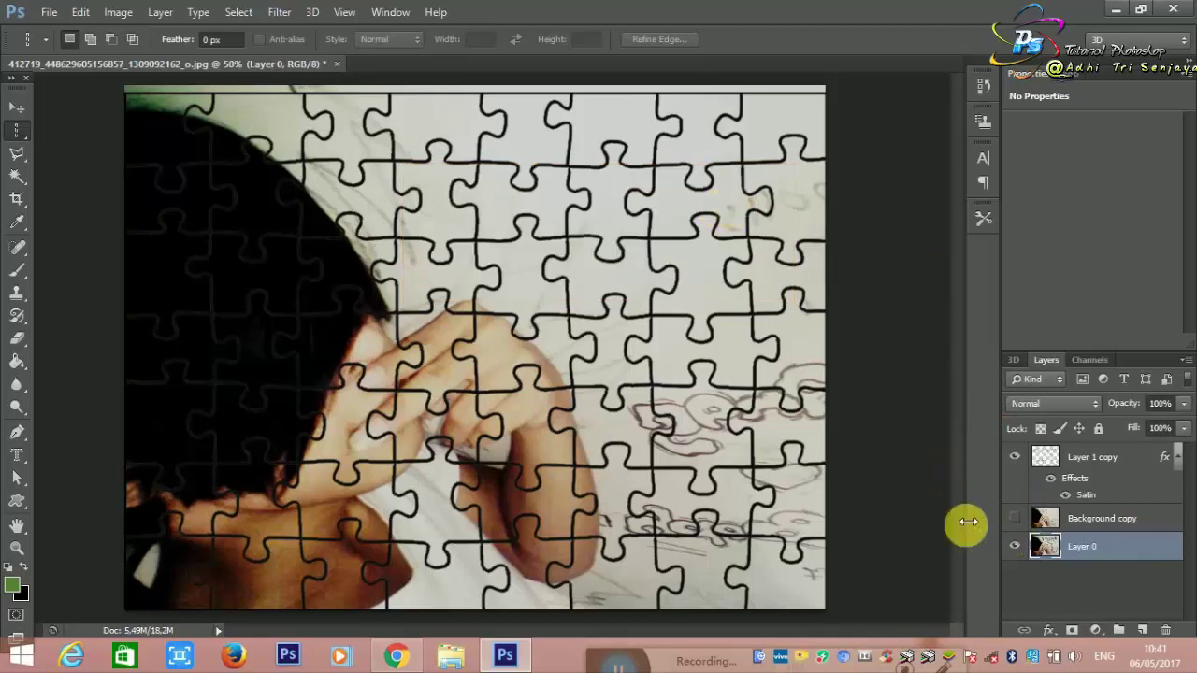
Select the puzzle piece over the fingers on Layer 1 copy with the Magic Wand tool at tolerance 32
click(1118, 455)
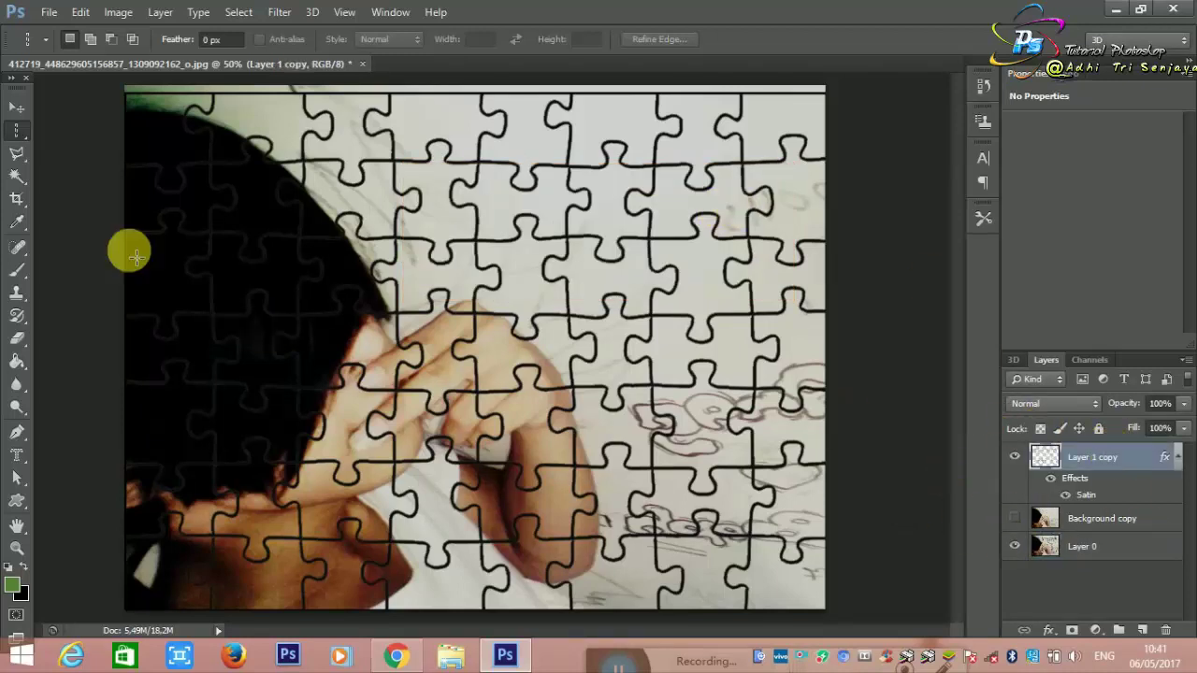
click(19, 174)
right_click(19, 177)
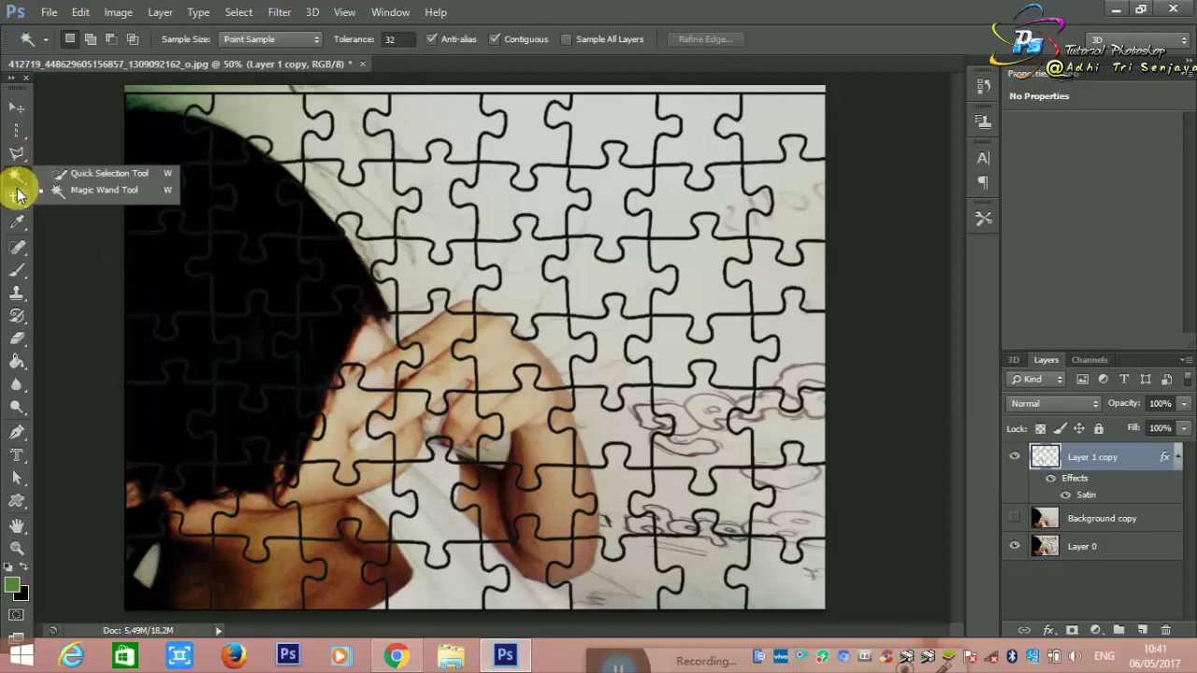
click(15, 194)
click(15, 176)
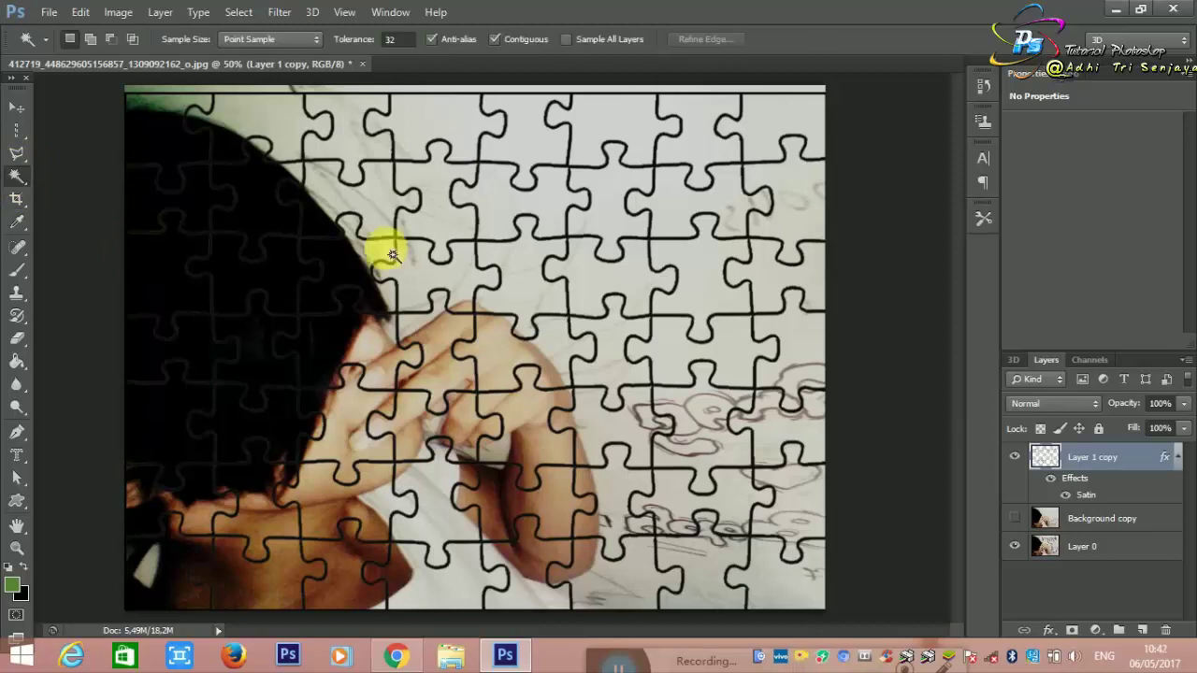
click(451, 329)
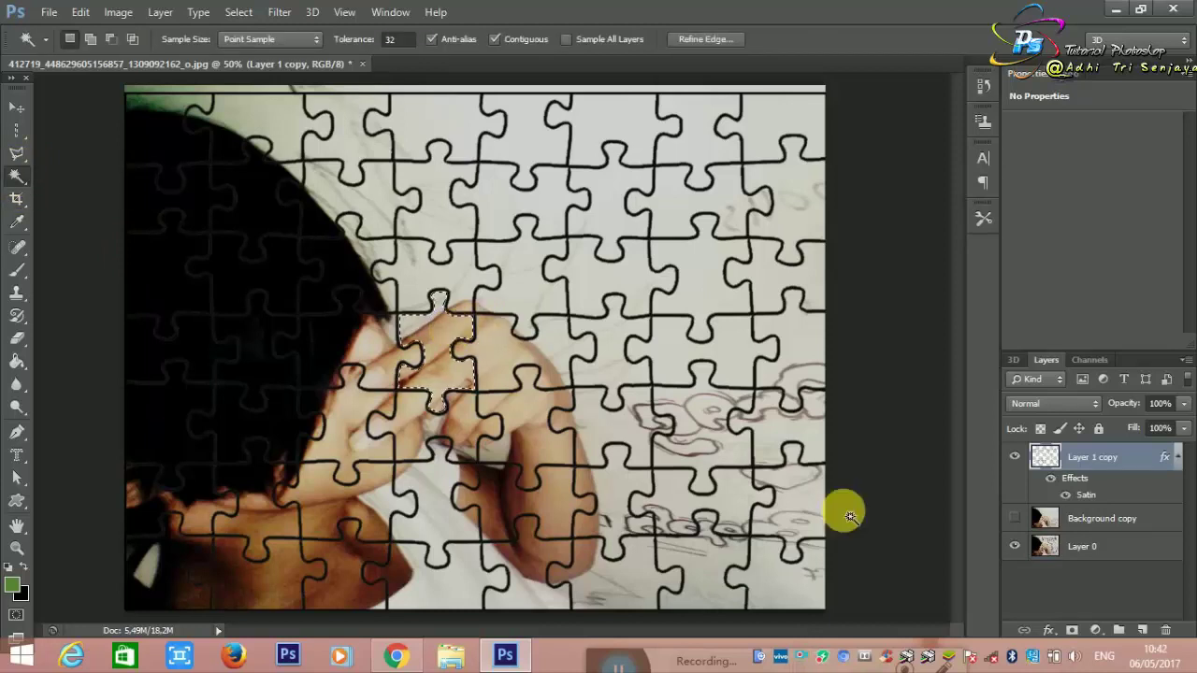
Cut the selected puzzle piece out of Layer 0
click(1126, 559)
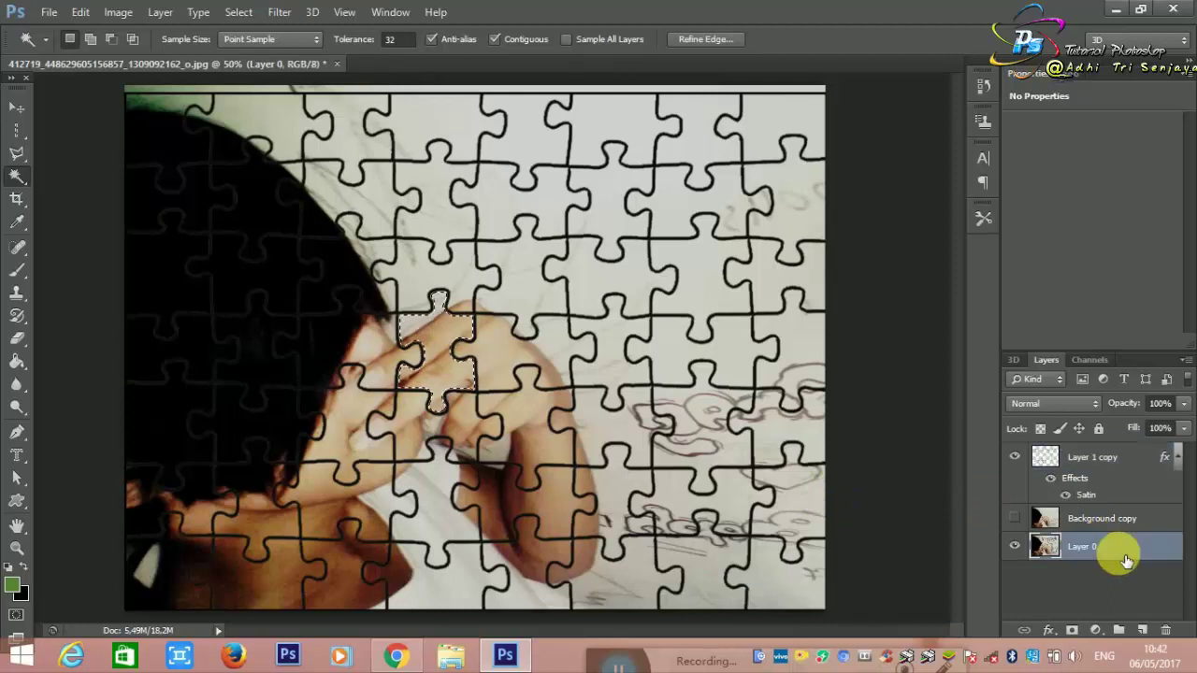
ctrl+click(1127, 559)
click(1126, 559)
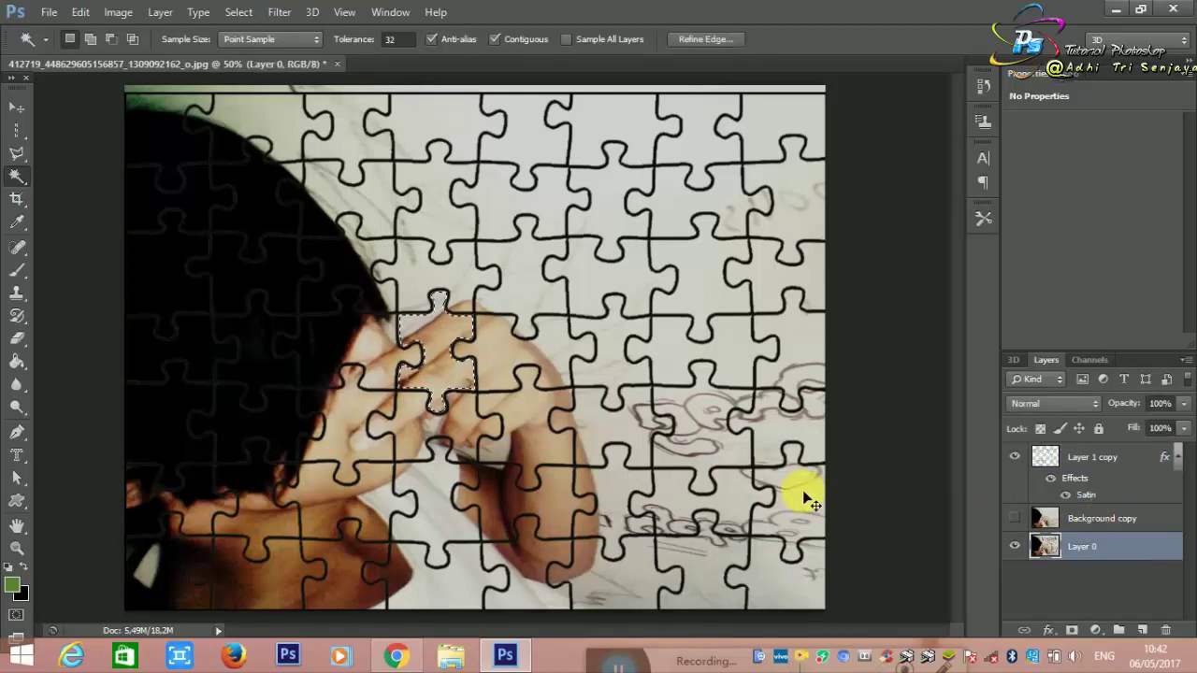
key(ctrl+x)
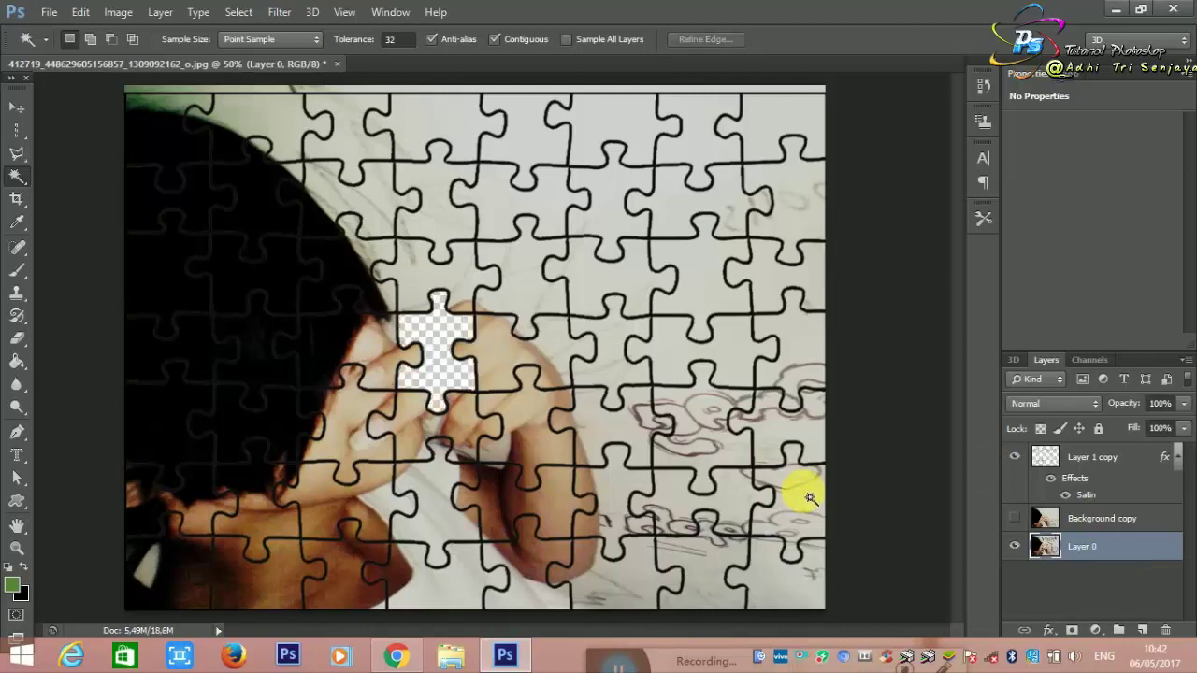
Create a new layer at the top of the layer stack and paste the cut puzzle piece into it
click(1141, 630)
drag(1119, 550, 1126, 459)
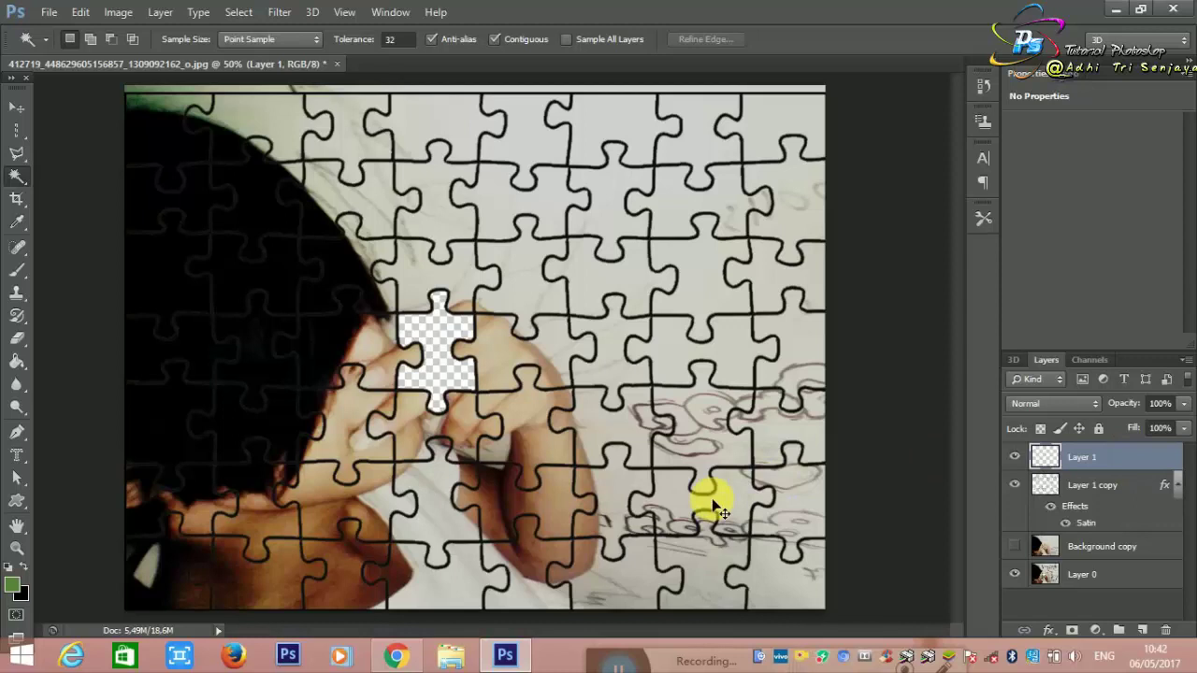
key(ctrl+v)
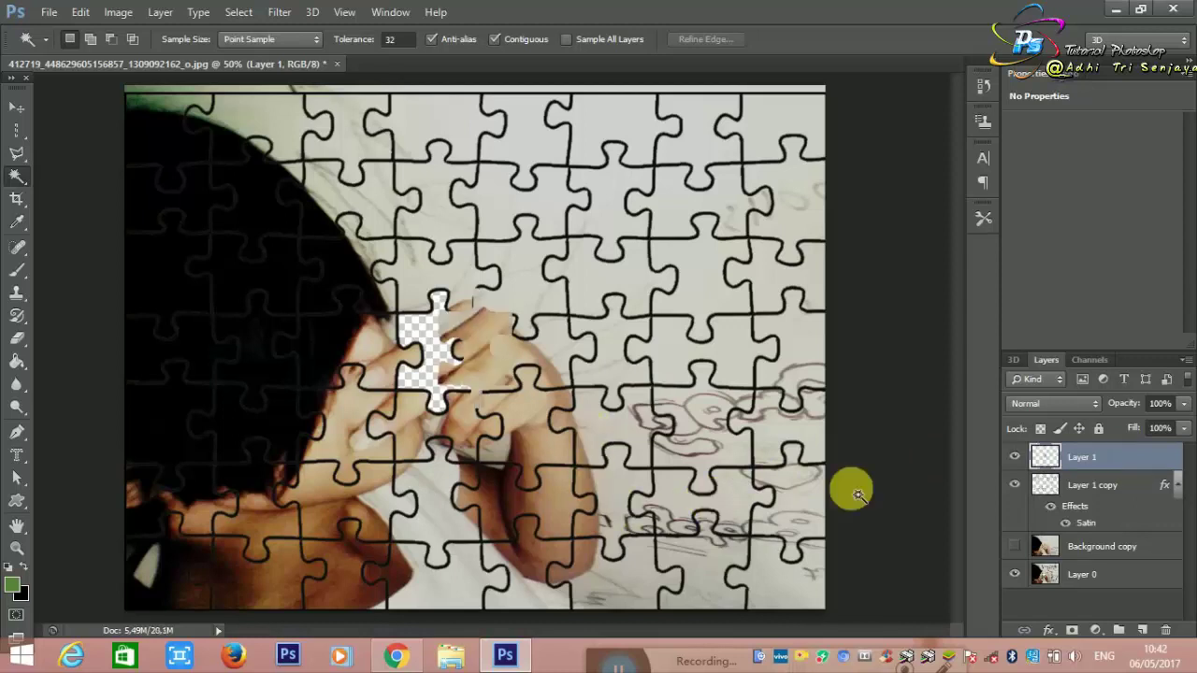
Hide Layer 1 copy and move the pasted piece onto the pale area to the right of the hand, keeping Layer 0 shown
click(1016, 487)
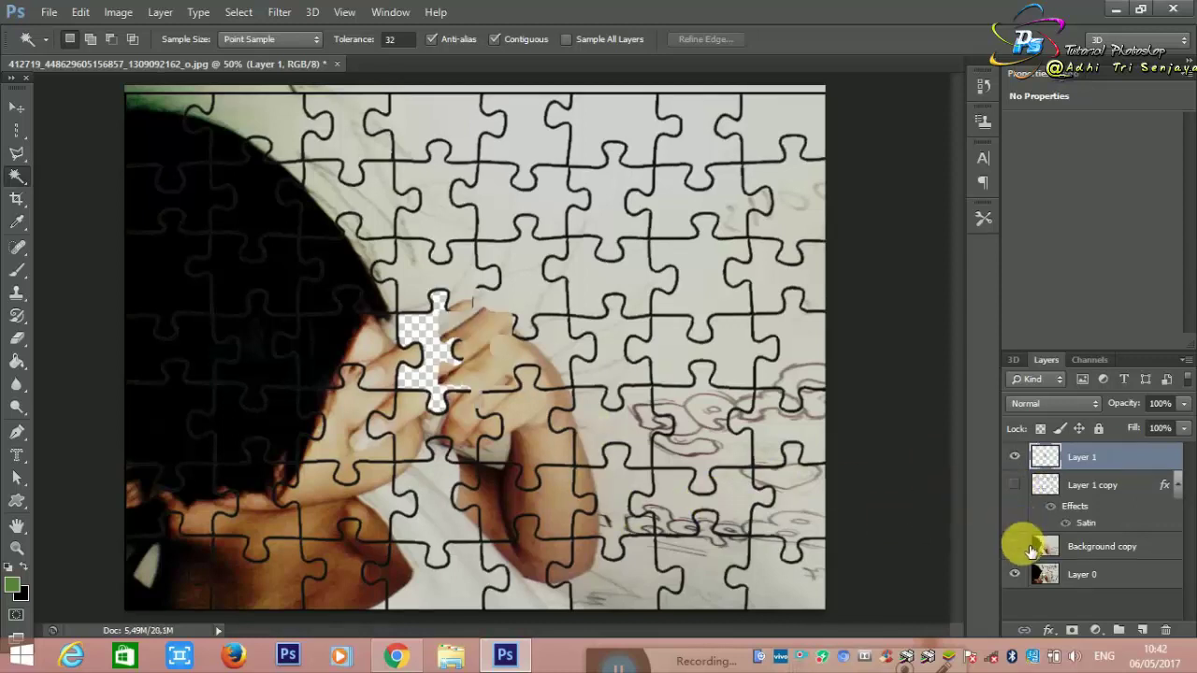
click(1015, 576)
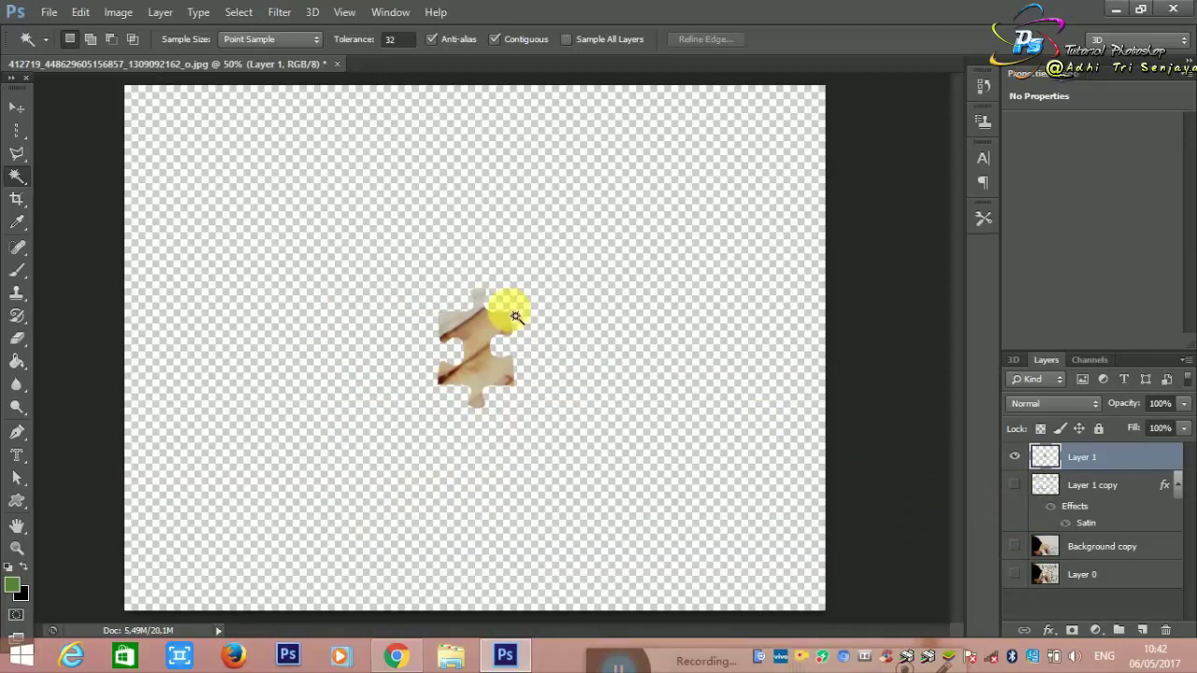
click(16, 108)
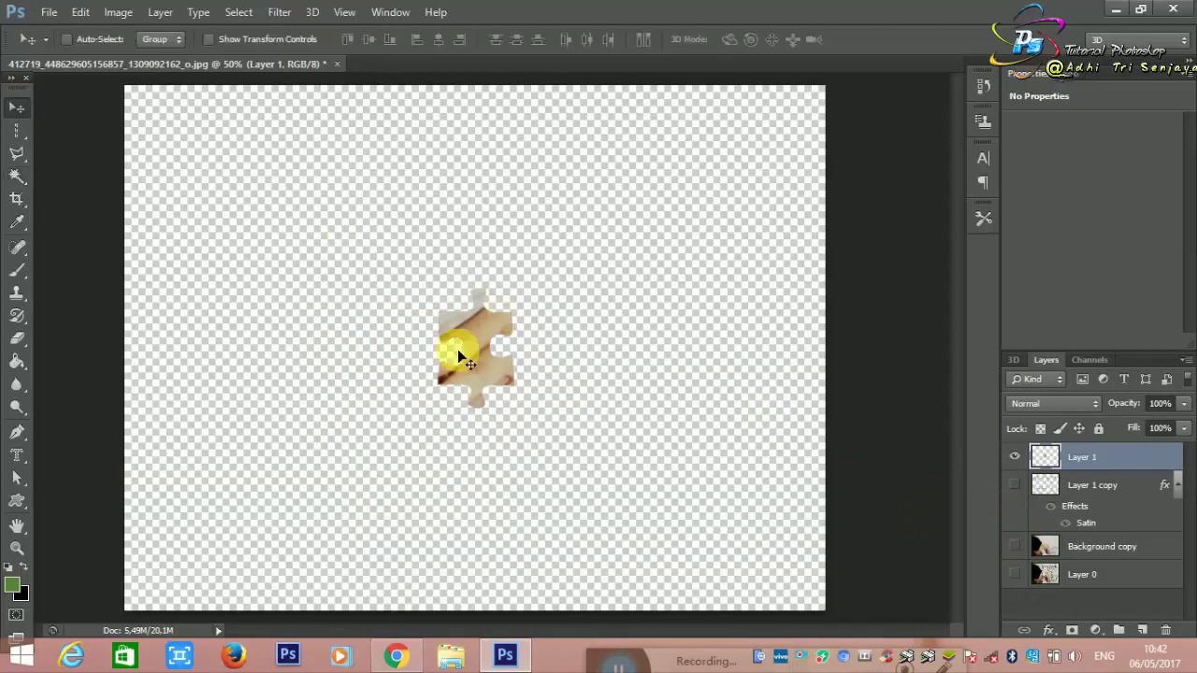
drag(457, 349, 654, 252)
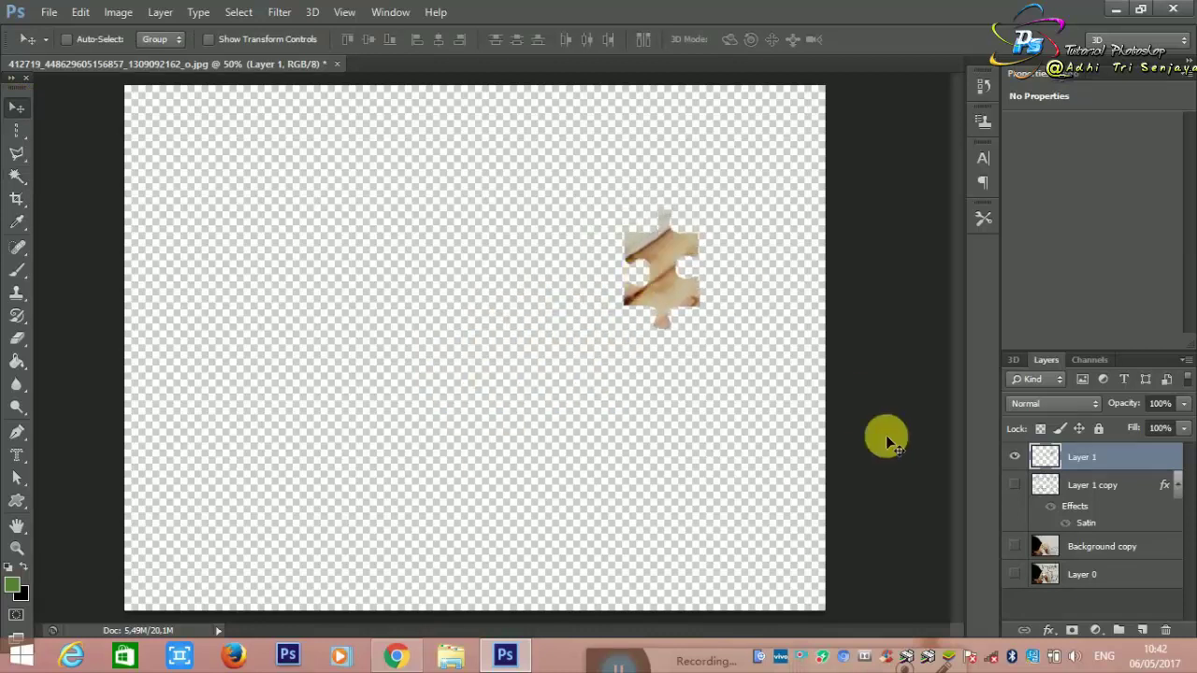
click(1017, 574)
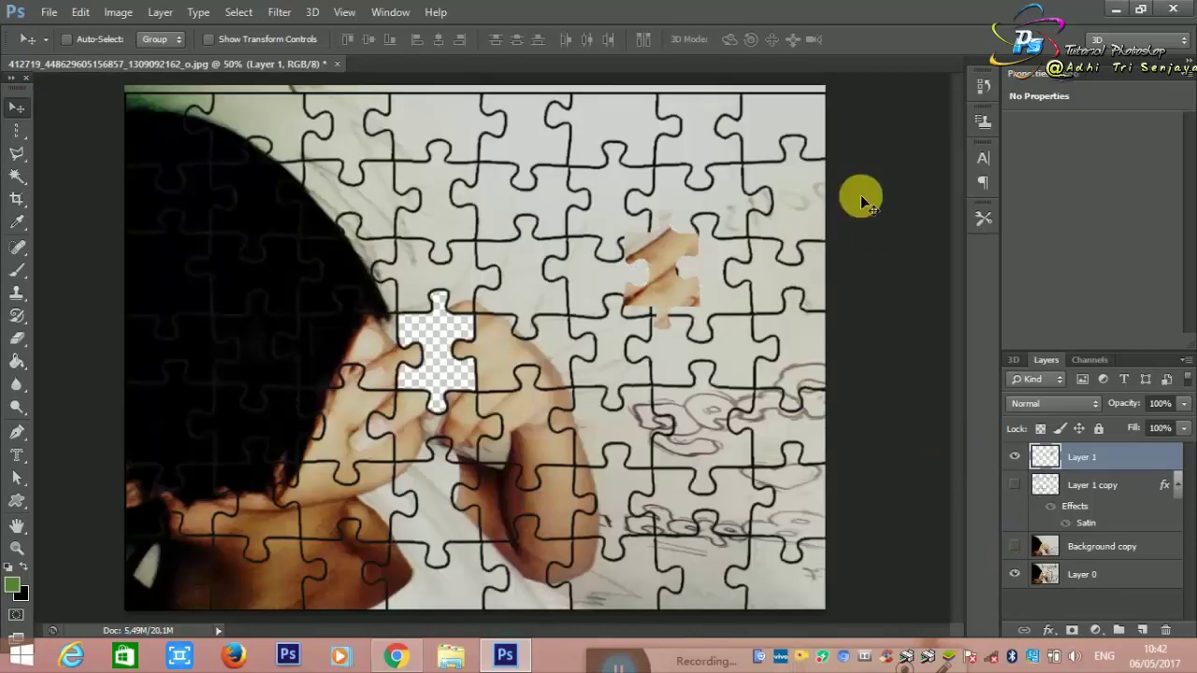
mouse_move(671, 259)
mouse_down()
mouse_move(660, 275)
mouse_move(628, 270)
mouse_move(721, 269)
mouse_move(679, 274)
mouse_up()
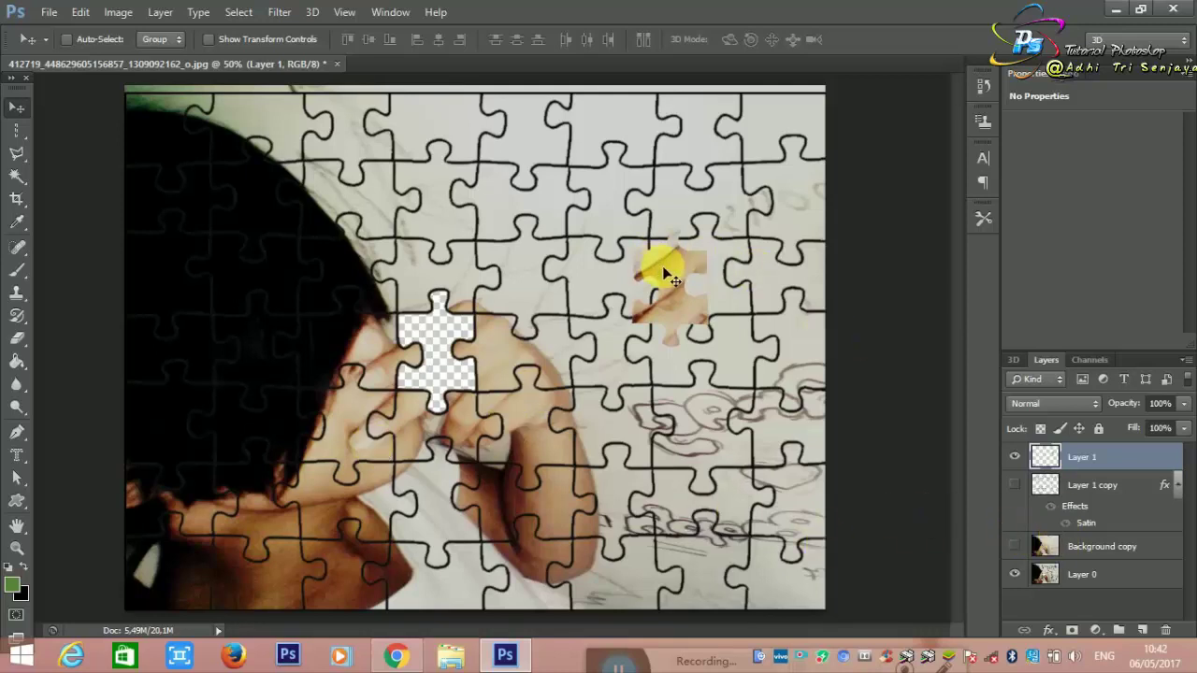
drag(666, 271, 651, 296)
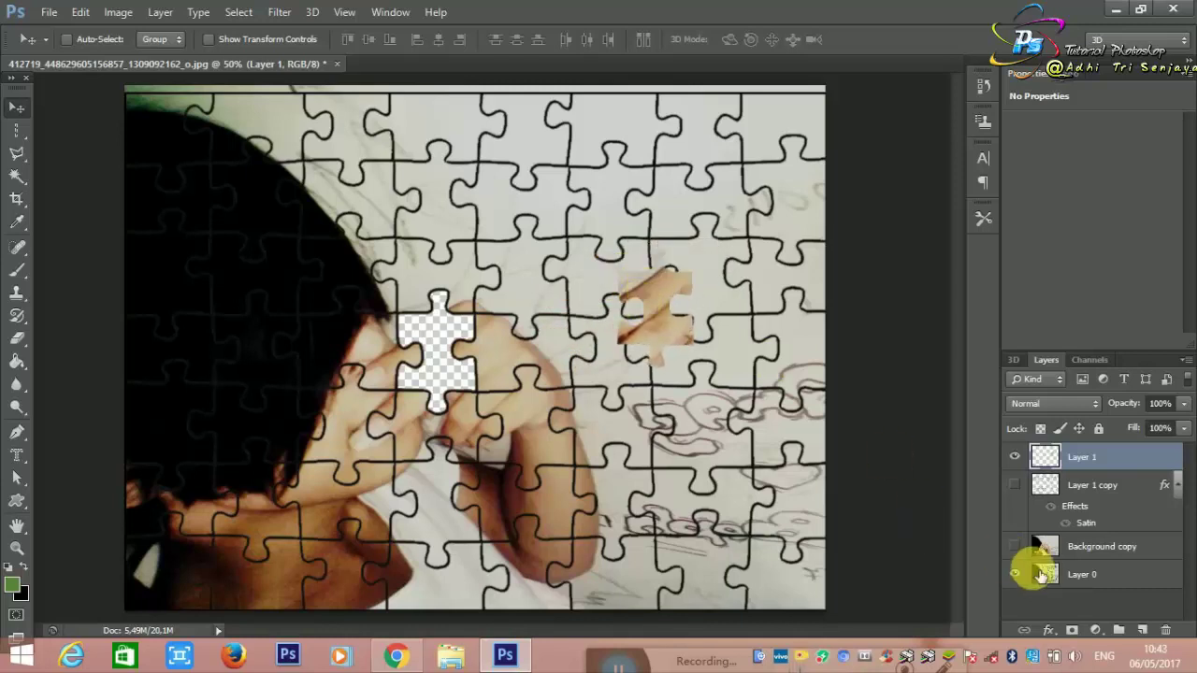
Enable Bevel & Emboss with Contour in the layer style of Layer 1 and adjust the contour range
double_click(1084, 461)
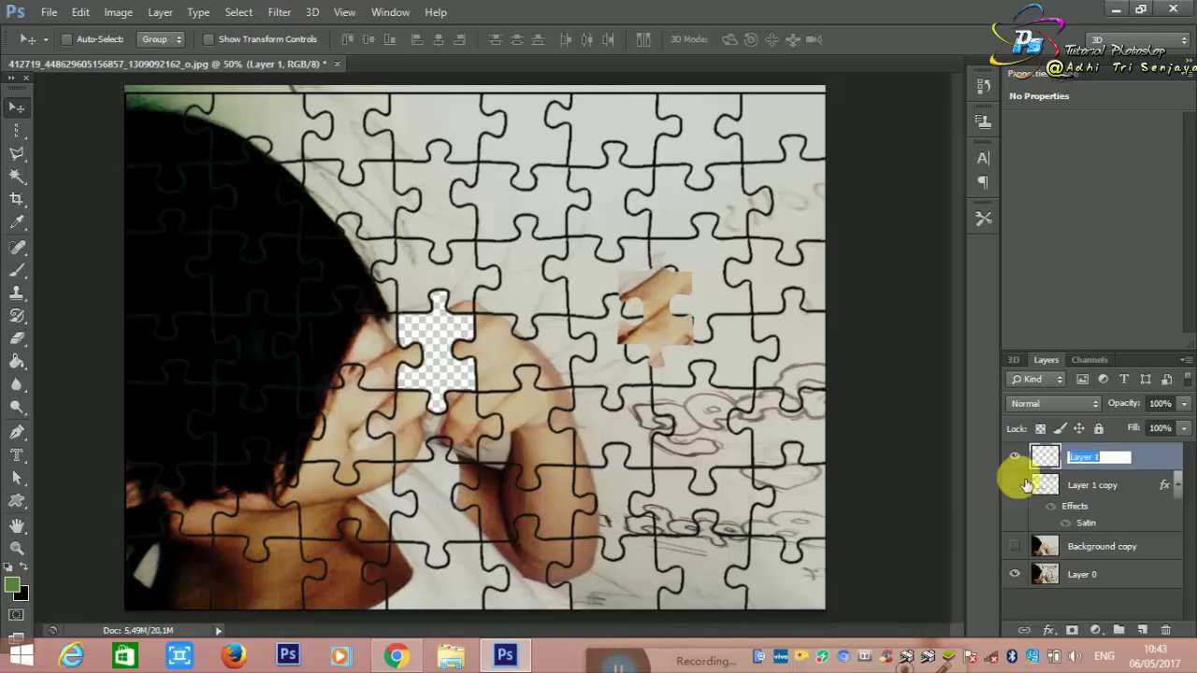
click(1157, 467)
double_click(1158, 467)
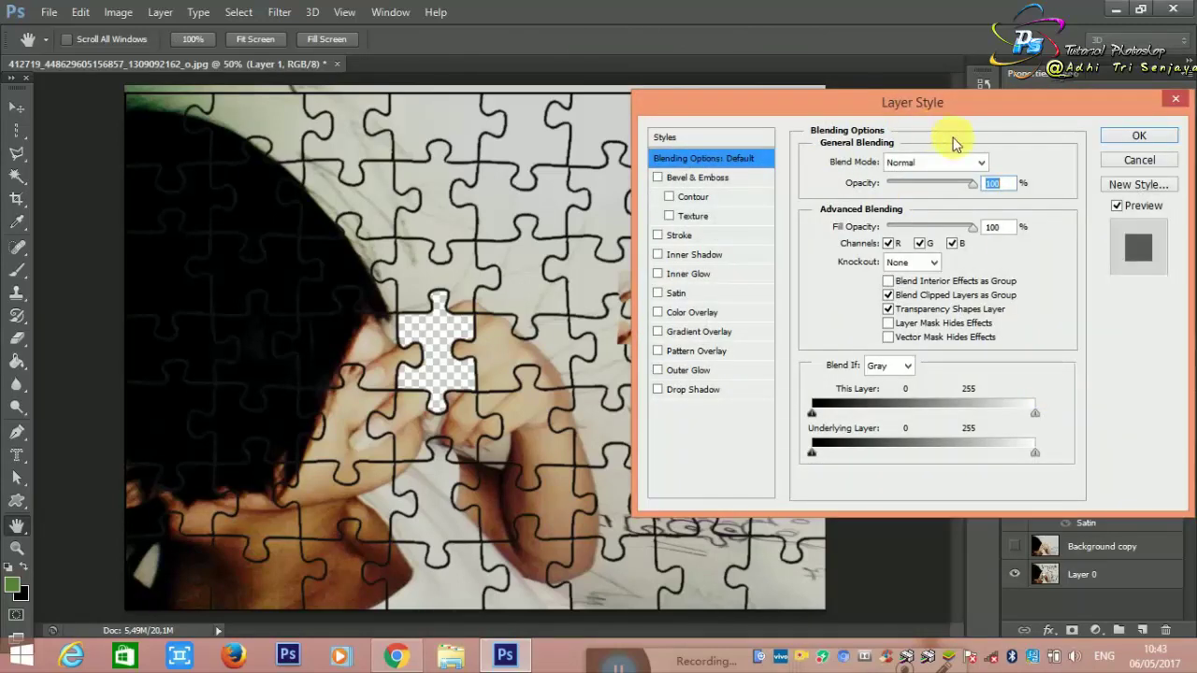
drag(807, 112, 970, 162)
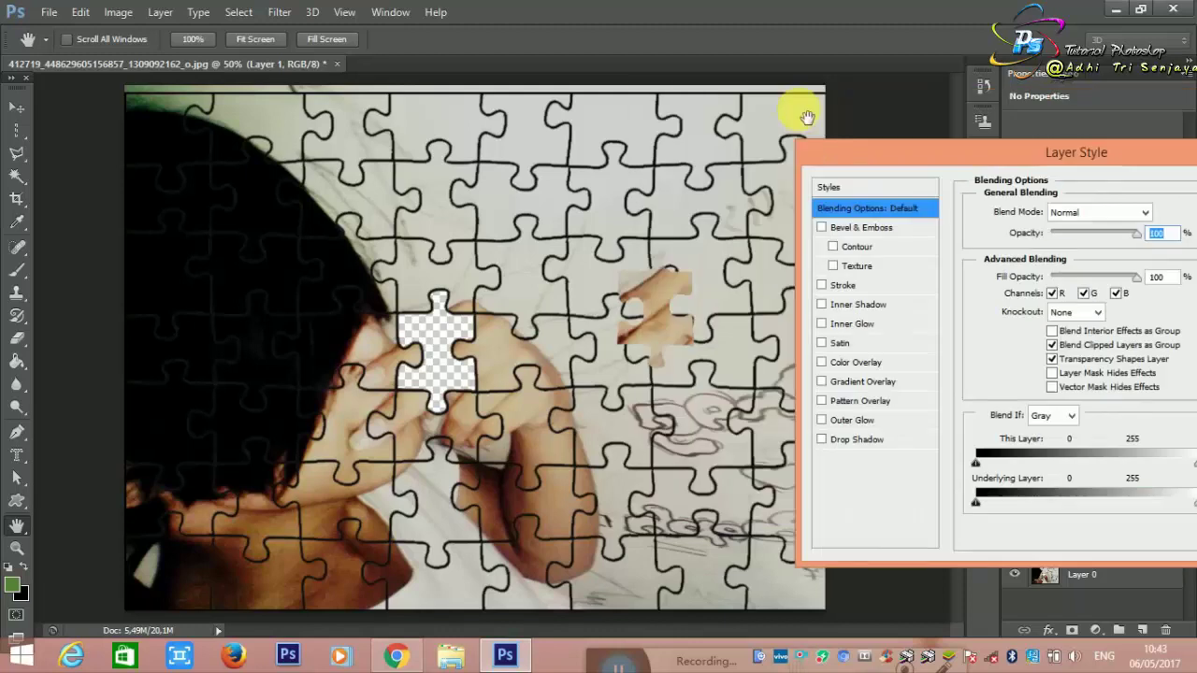
click(833, 247)
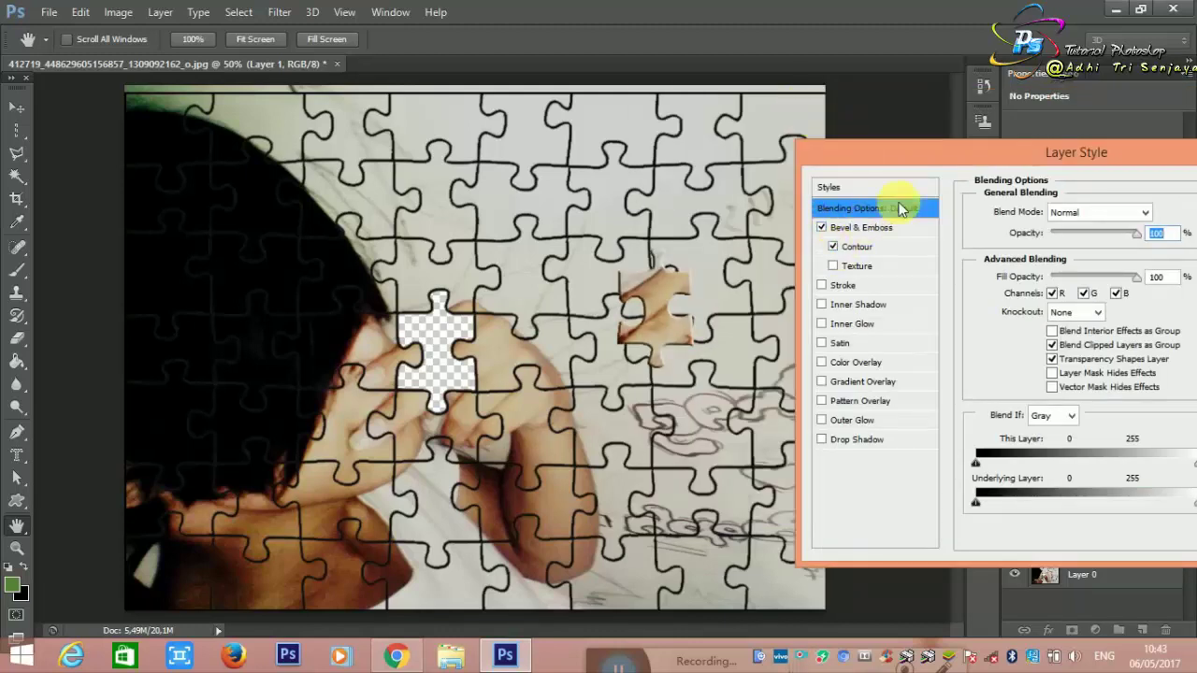
drag(929, 168, 849, 140)
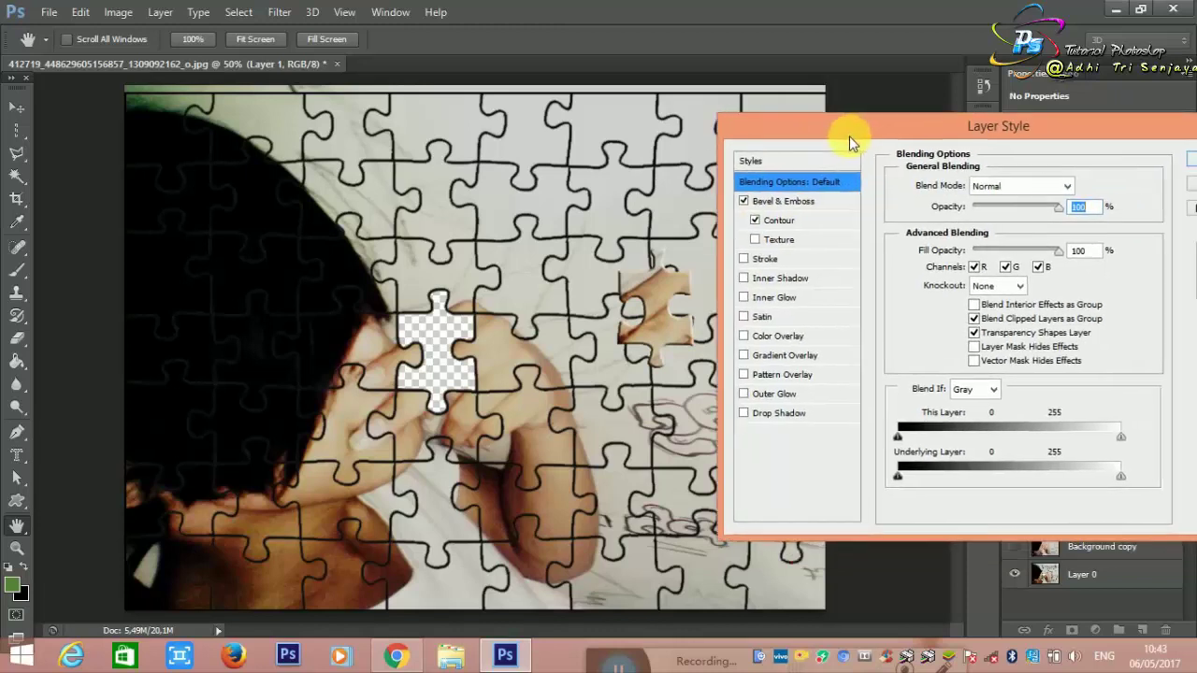
click(796, 220)
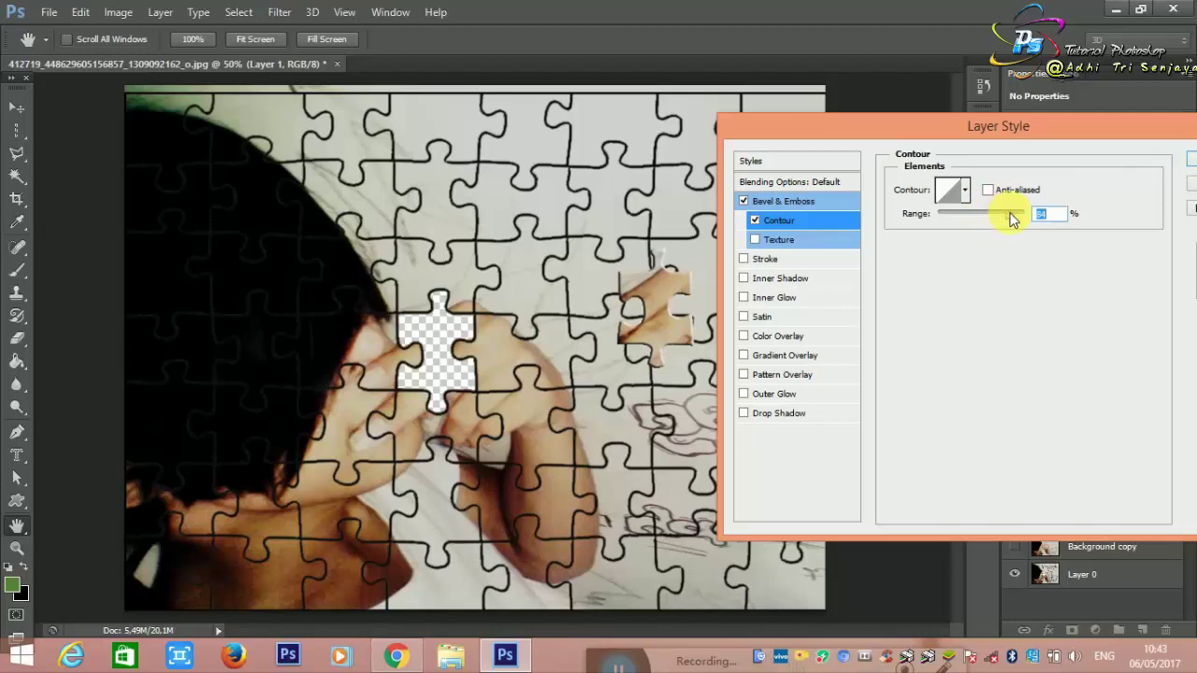
drag(1010, 218, 1017, 212)
Set Layer 1's bevel depth to 195%, size to 6 px and soften to 12 px, and apply the style
click(779, 200)
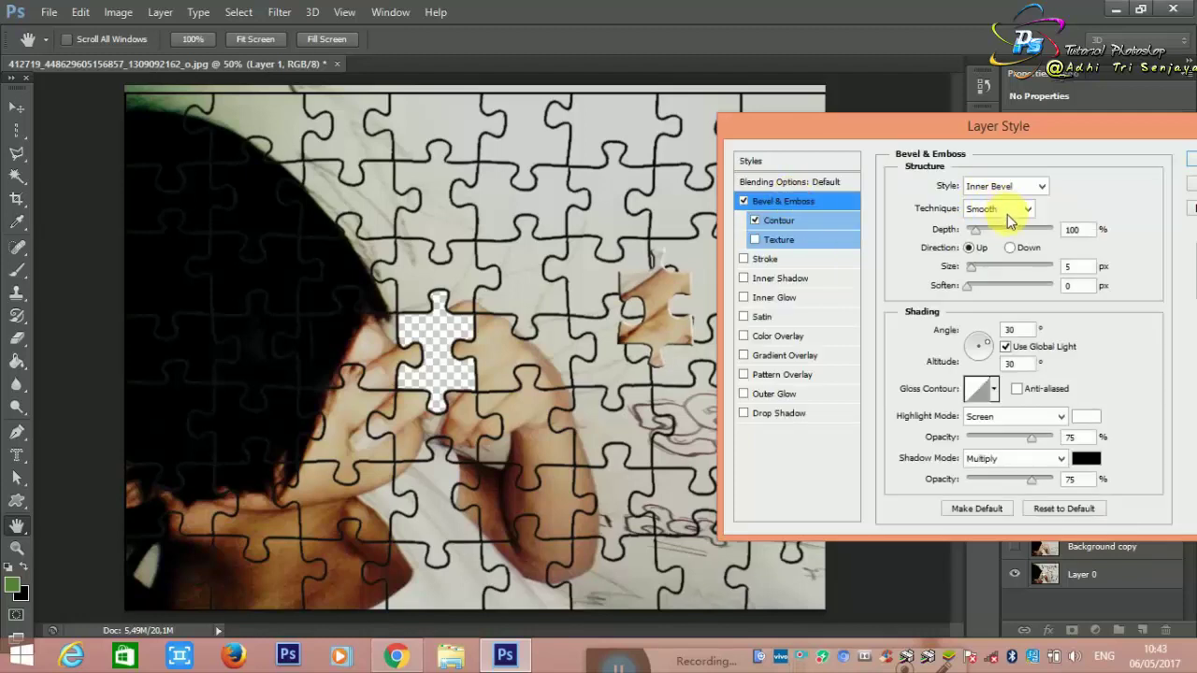
drag(993, 234, 973, 262)
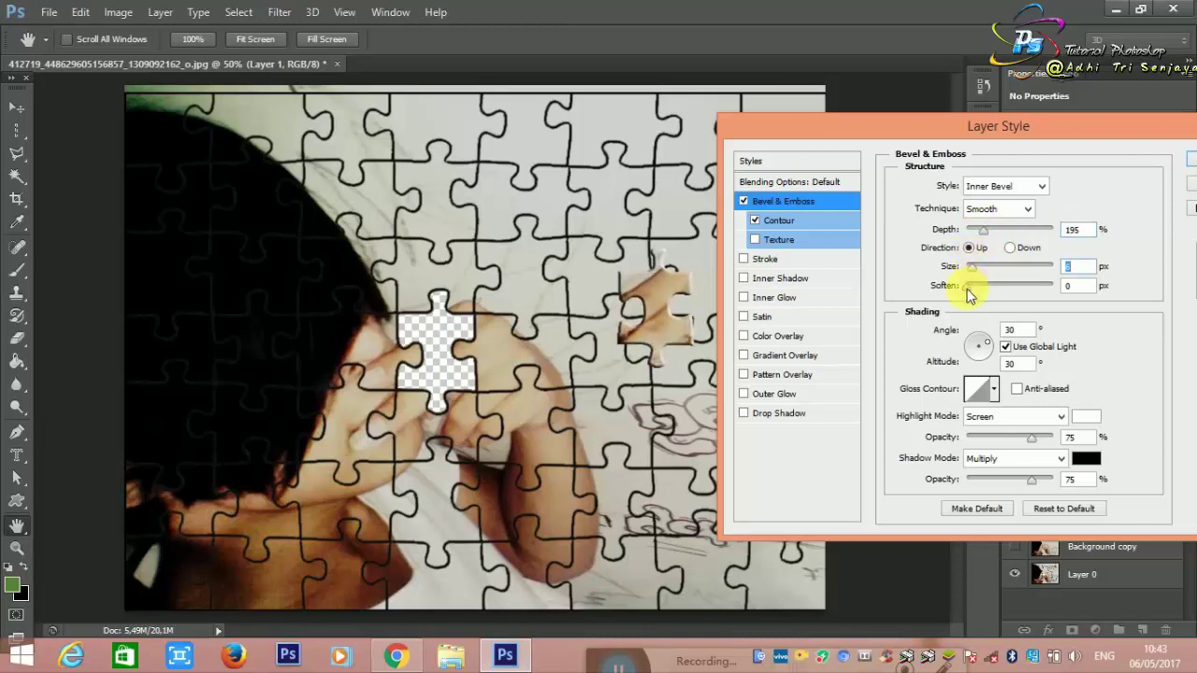
drag(970, 294, 1014, 293)
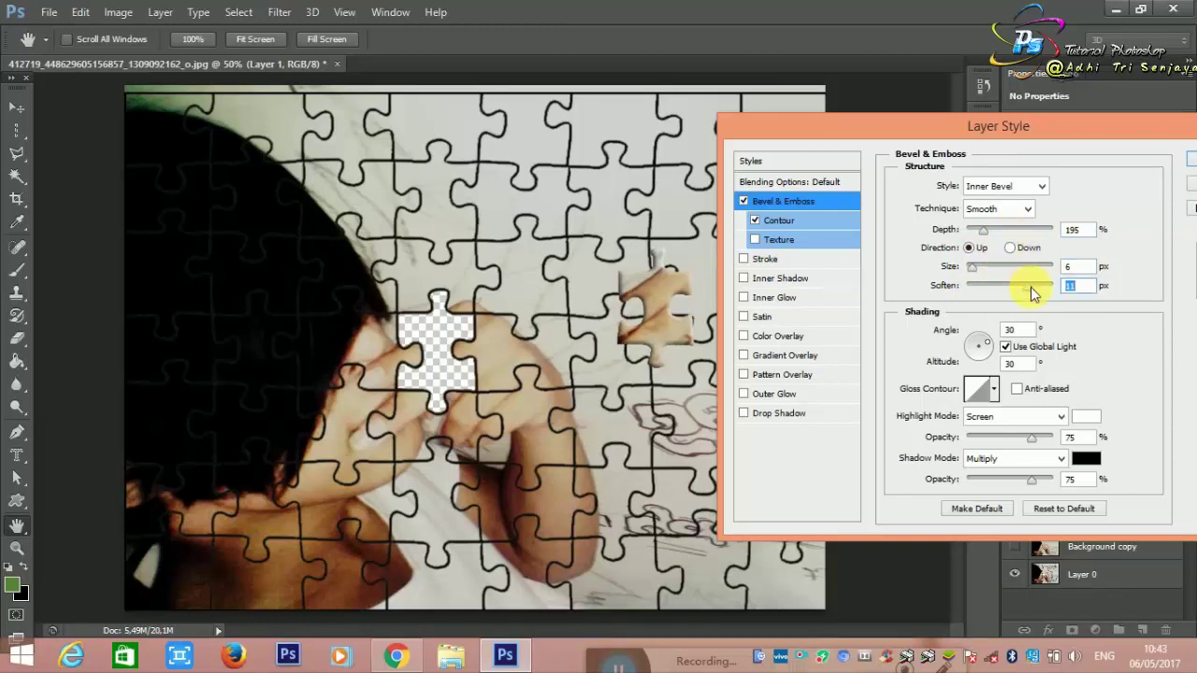
drag(978, 130, 674, 125)
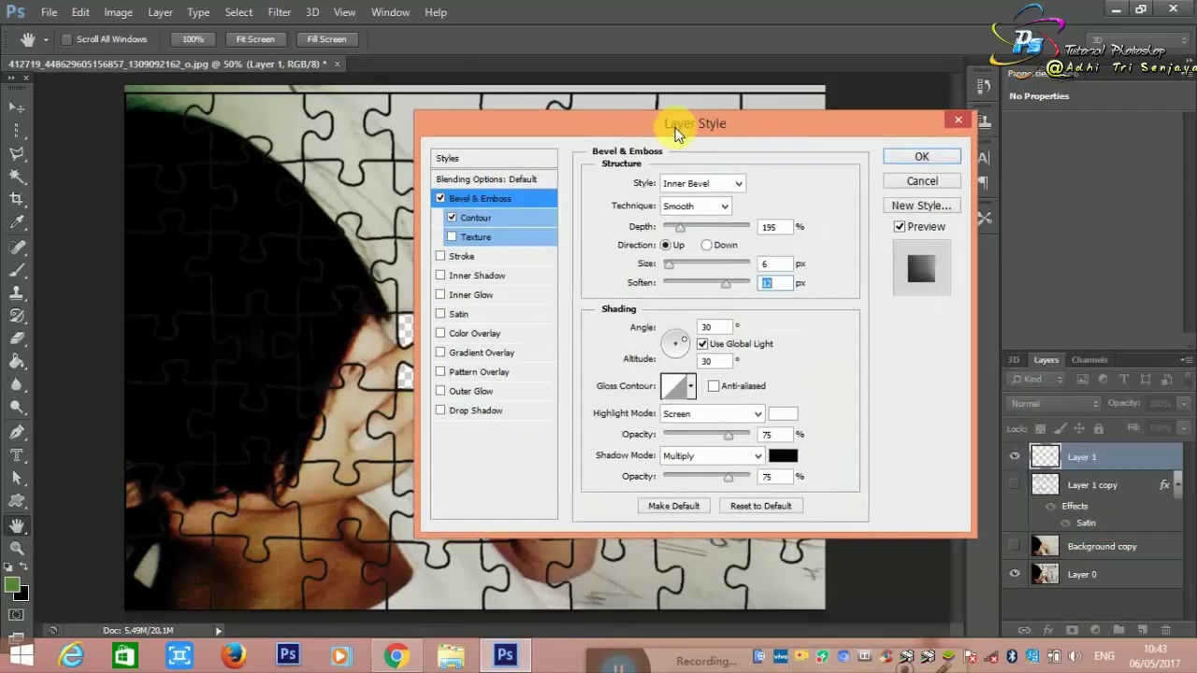
click(899, 155)
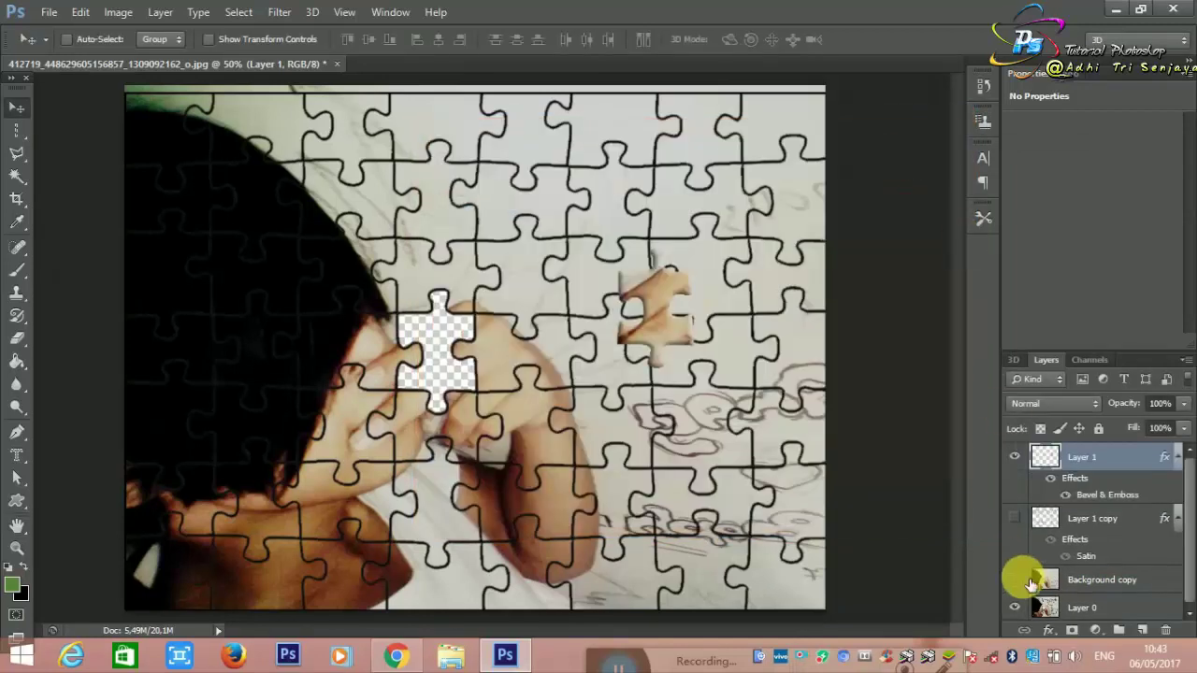
Enable Bevel & Emboss with Contour in the layer style of Layer 0 and increase the contour range
click(1111, 619)
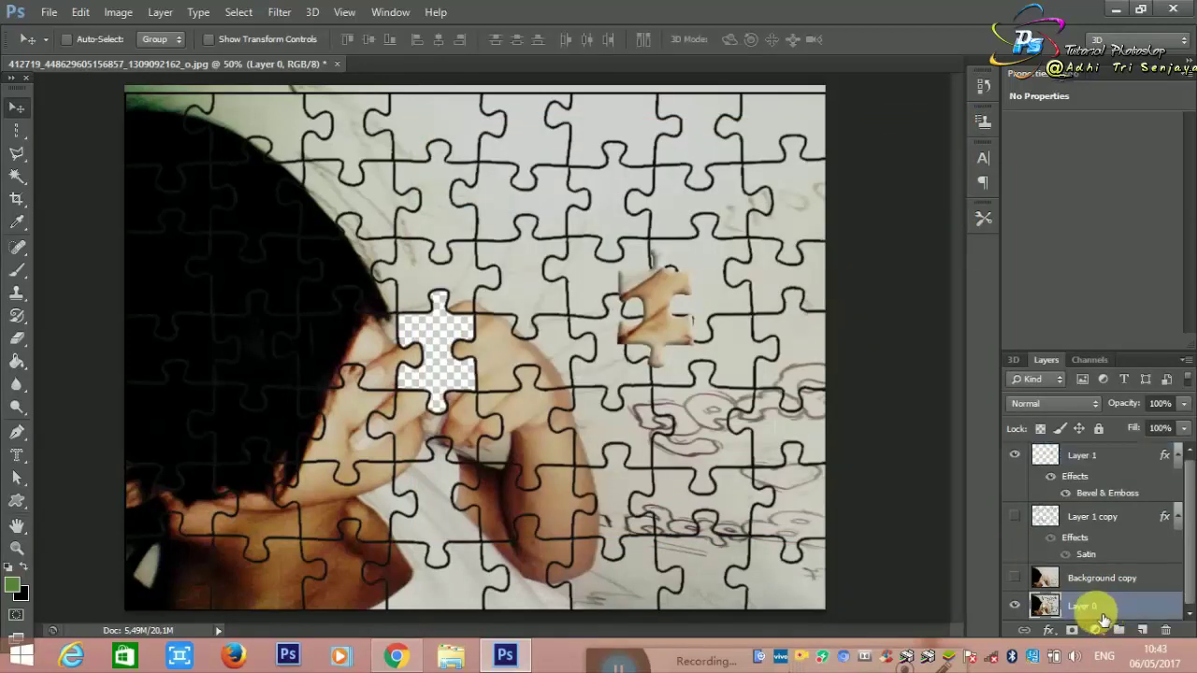
double_click(1092, 609)
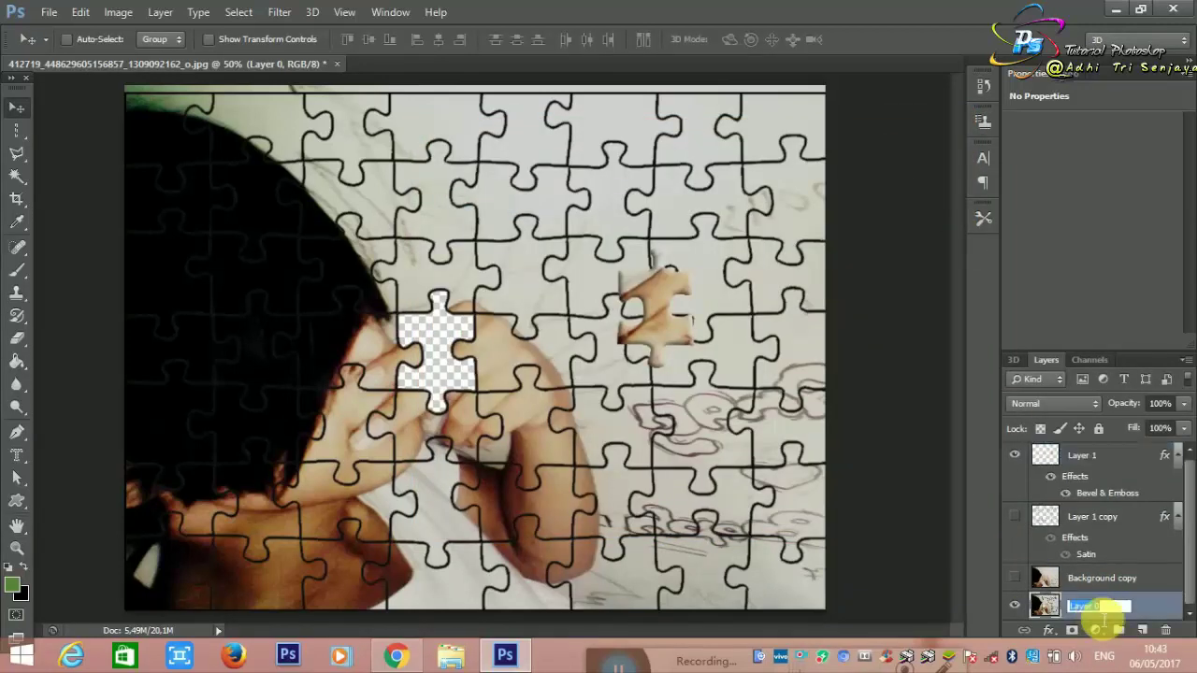
double_click(1179, 606)
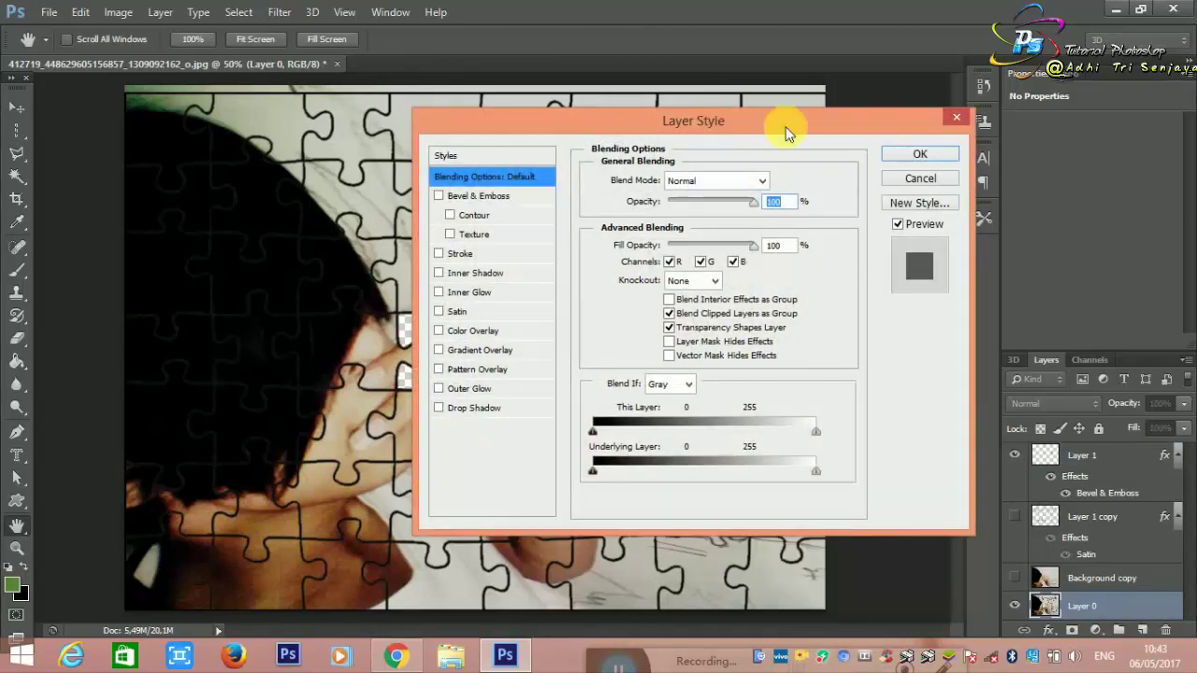
drag(785, 134, 1035, 225)
click(726, 292)
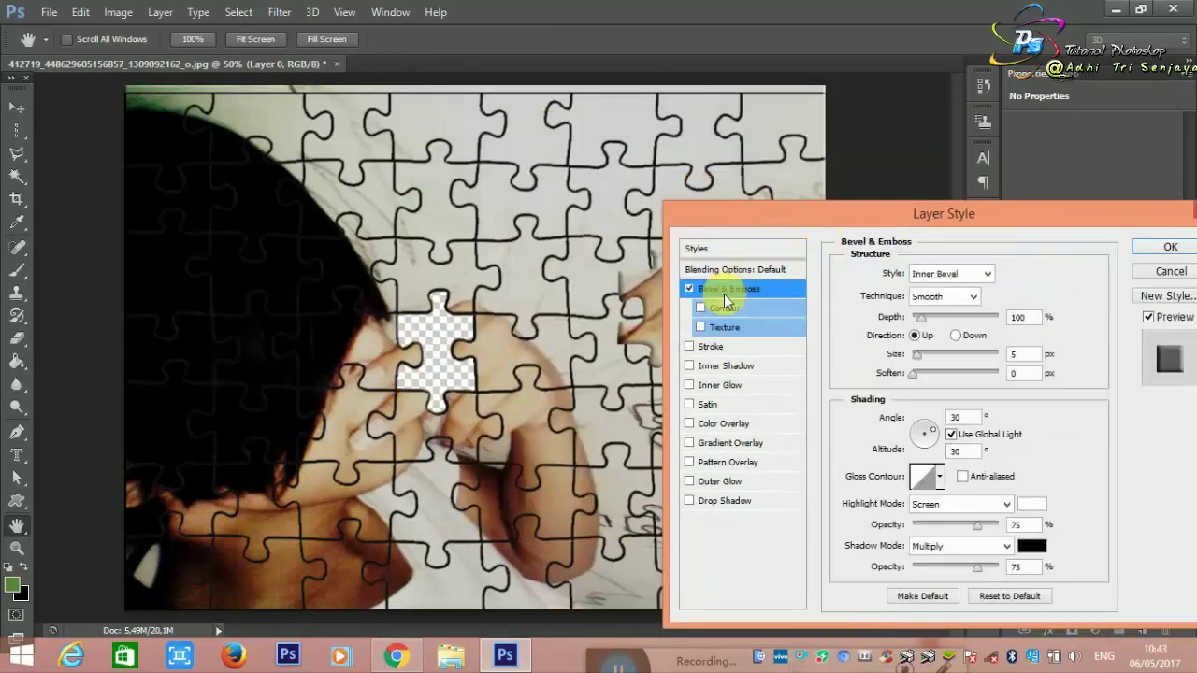
click(723, 311)
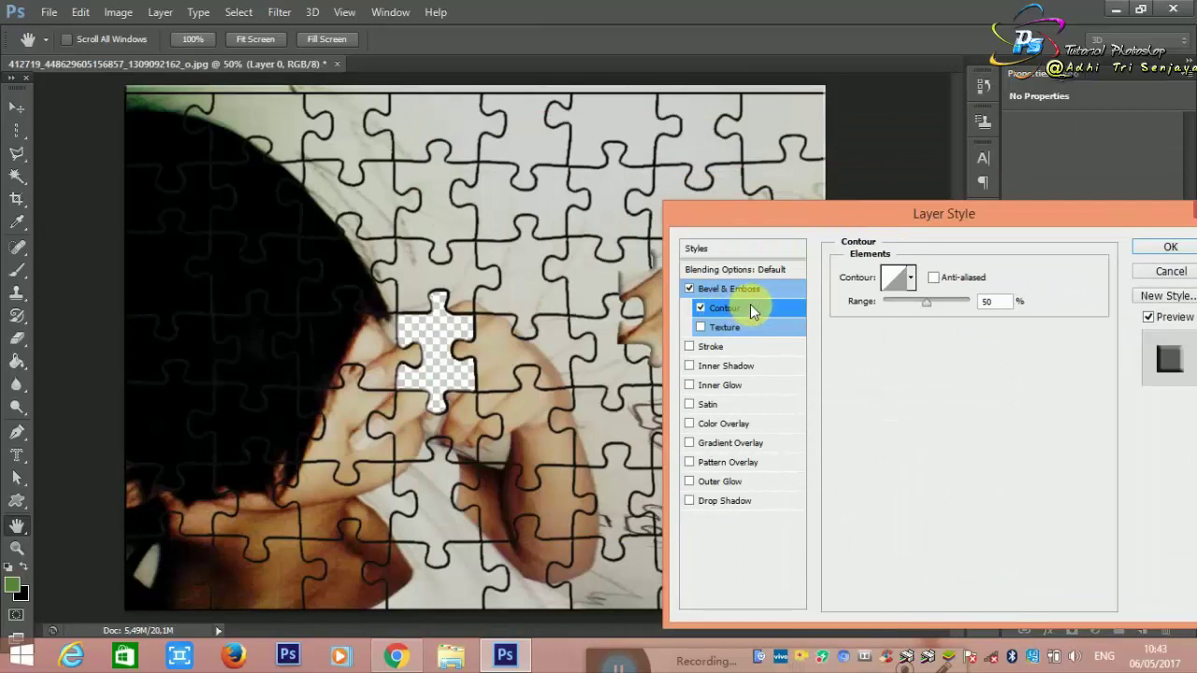
drag(925, 301, 956, 309)
Set Layer 0's bevel depth to 664% and size to 8 px, increase the soften amount, and apply the style
click(707, 292)
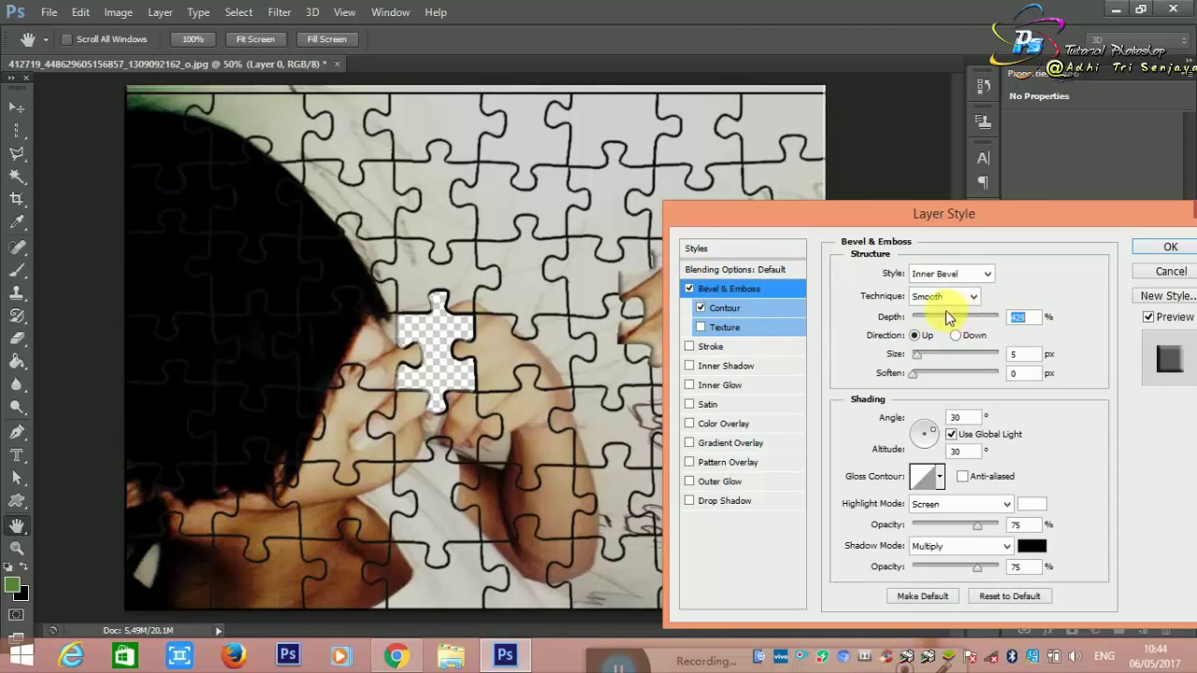
drag(946, 310, 974, 310)
click(914, 358)
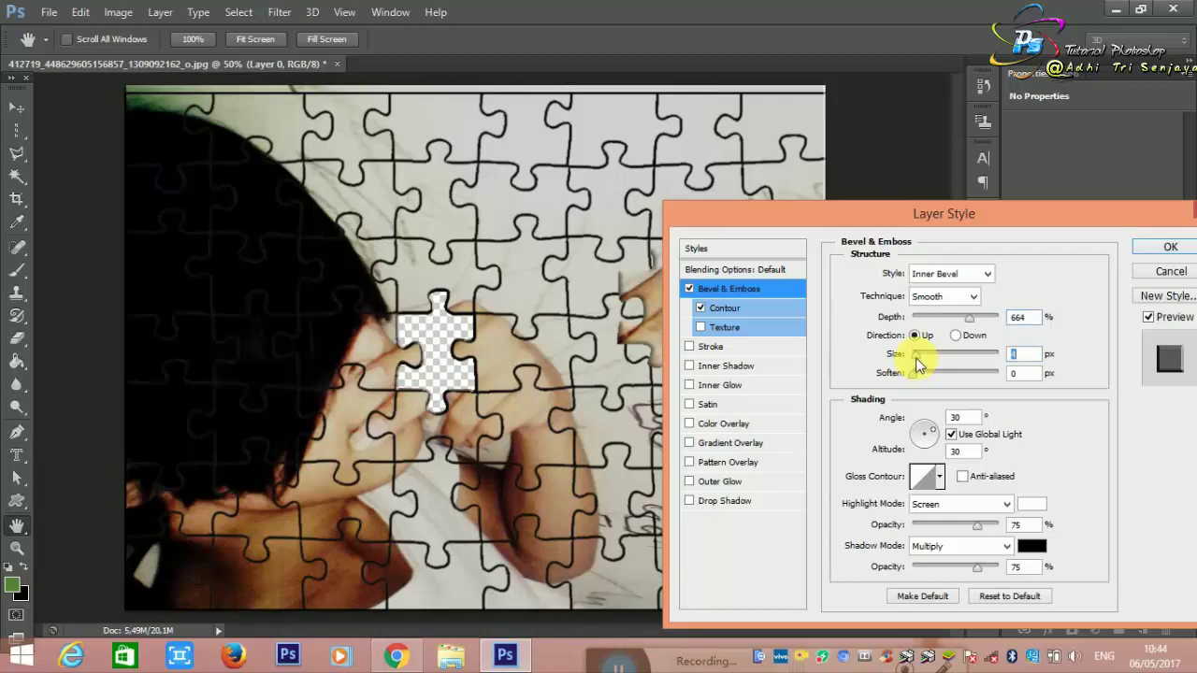
drag(915, 357, 918, 355)
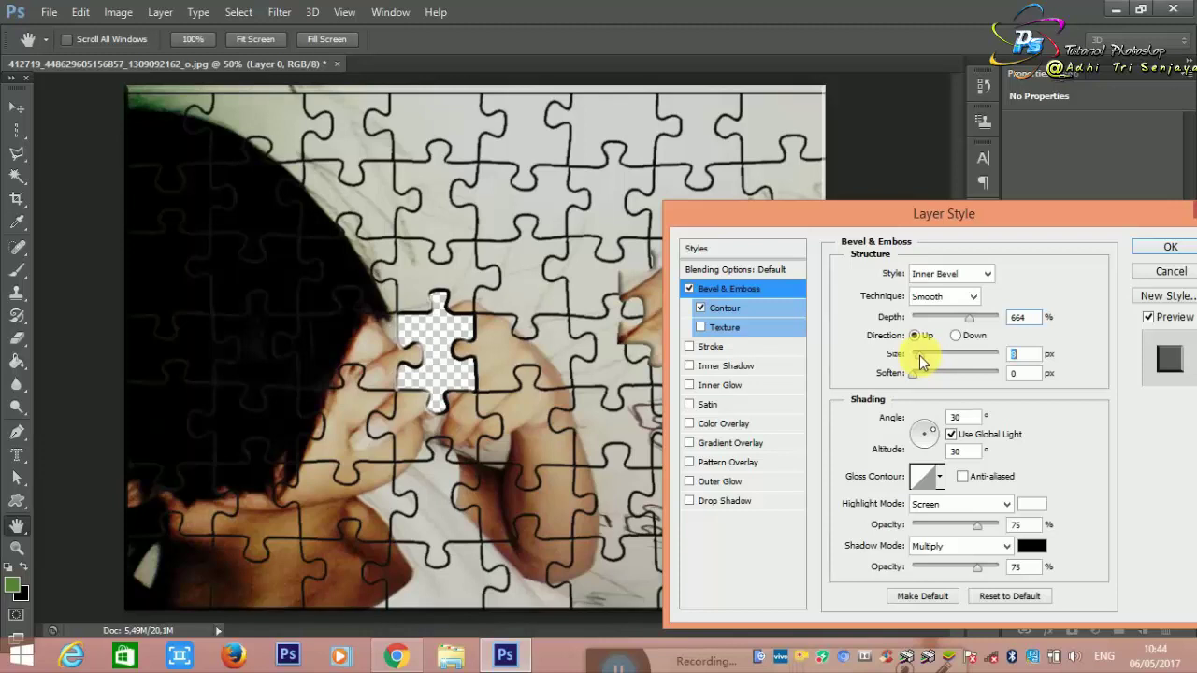
drag(980, 379, 1028, 379)
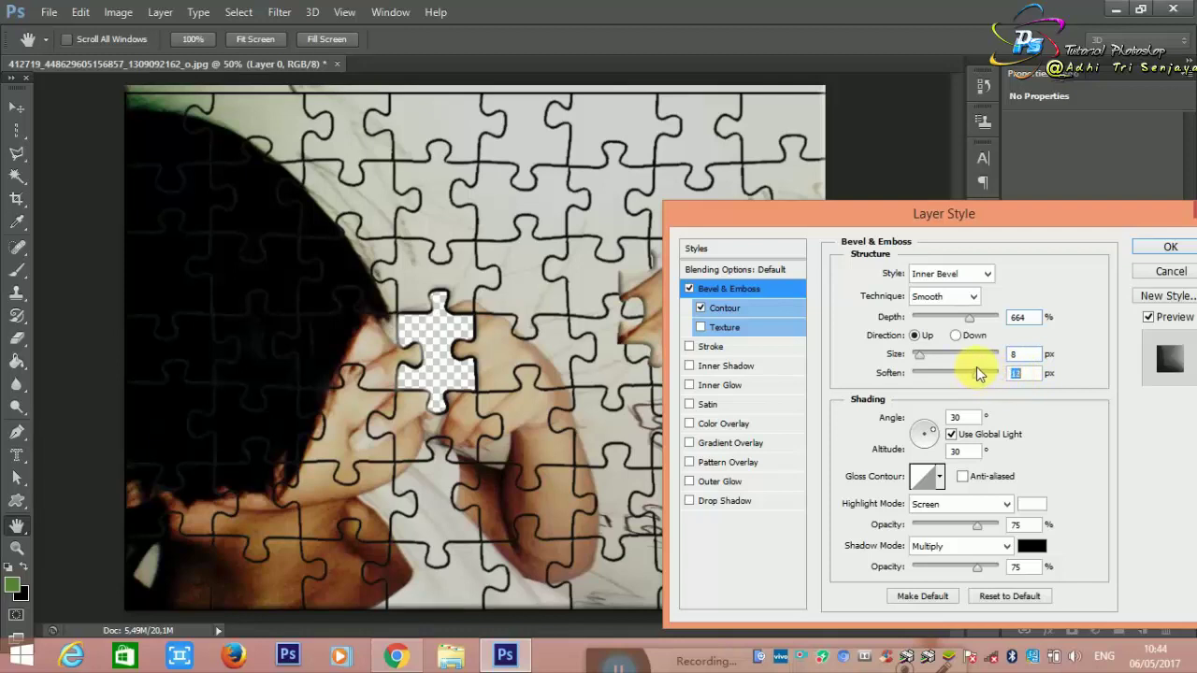
click(1164, 247)
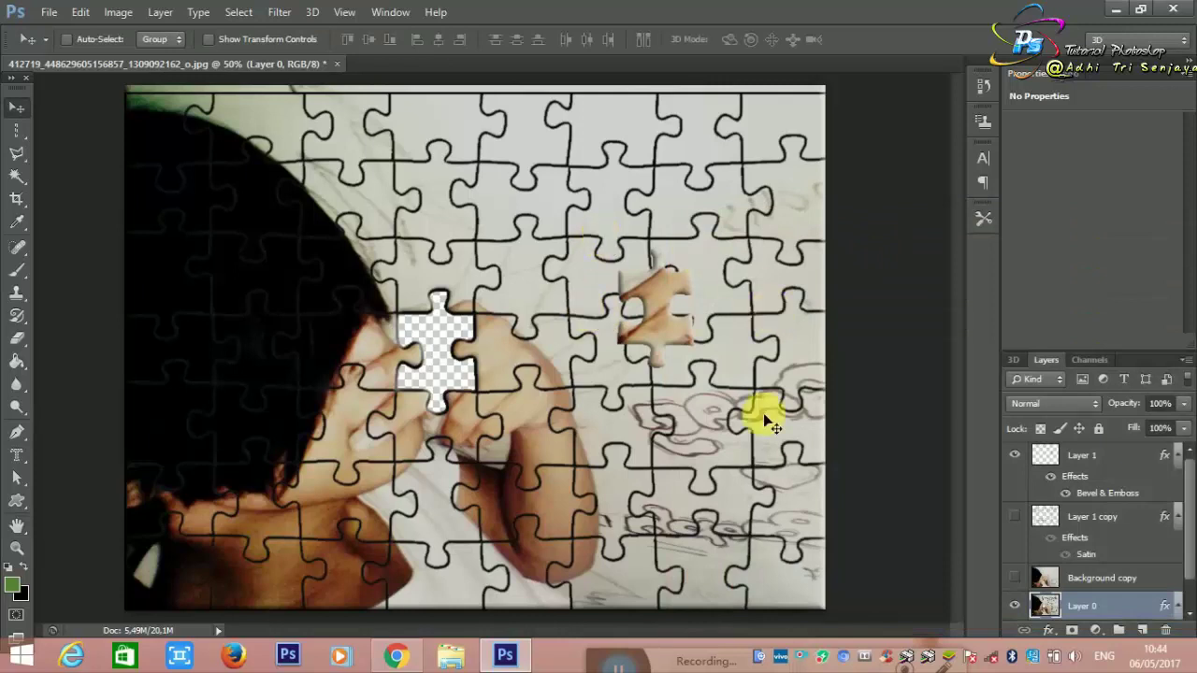
Move the Layer 1 puzzle piece to the upper-right area of the photo and rotate it counterclockwise
click(1139, 456)
drag(668, 299, 708, 159)
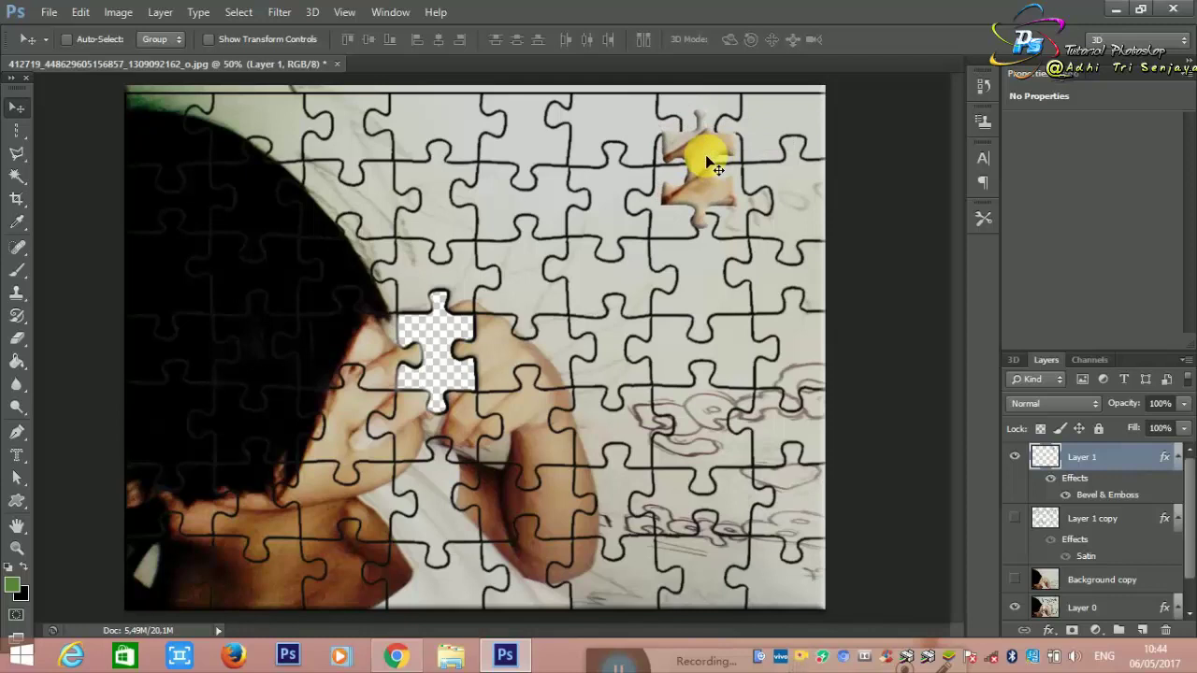
key(ctrl+t)
drag(749, 101, 697, 71)
drag(740, 190, 732, 165)
key(Return)
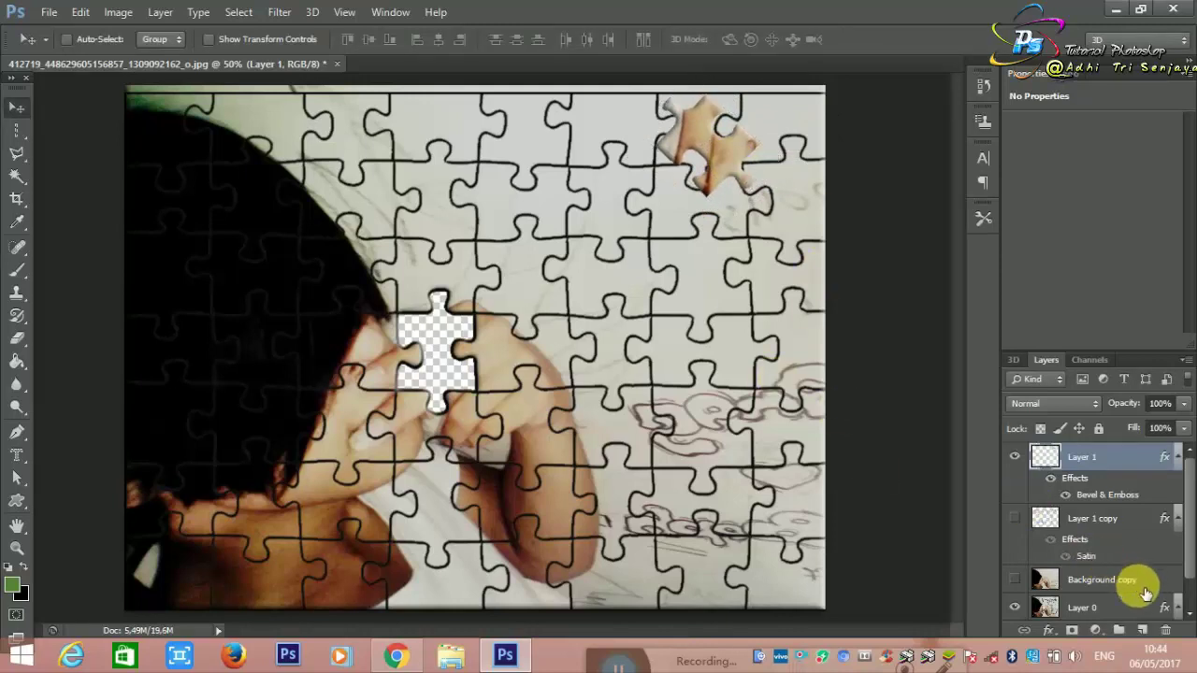
Show Layer 1 copy, select a puzzle piece inside the black hair with the Magic Wand, and cut it from Layer 0
click(1017, 520)
click(1084, 520)
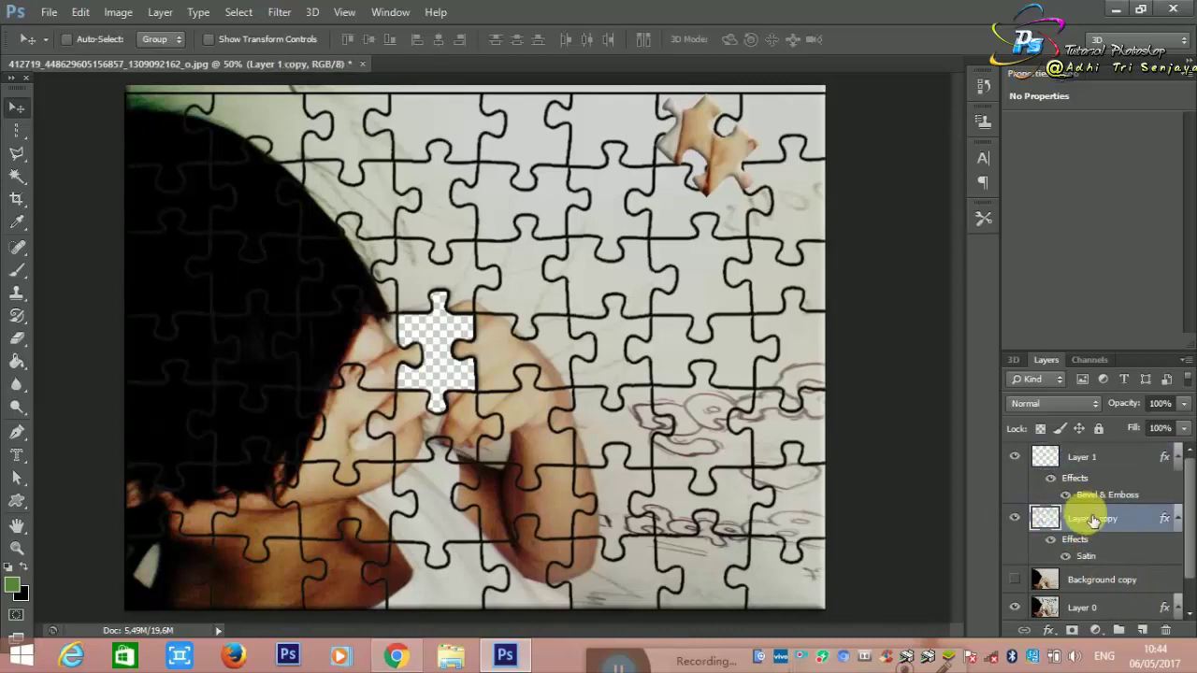
click(15, 178)
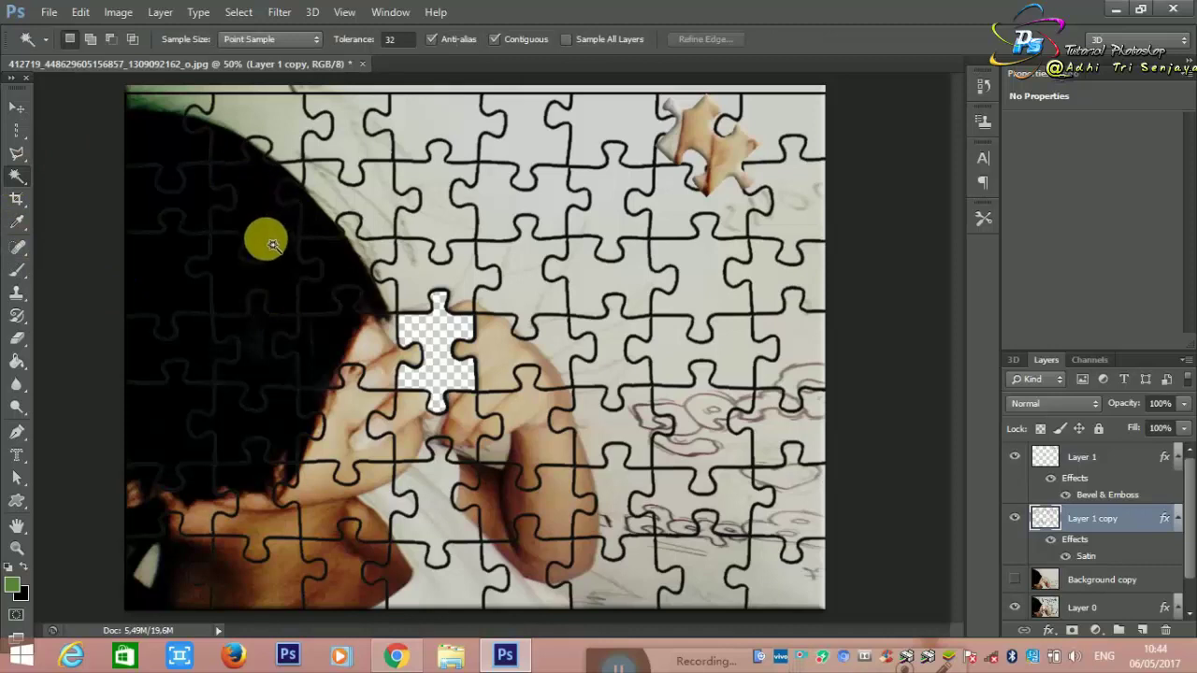
click(235, 275)
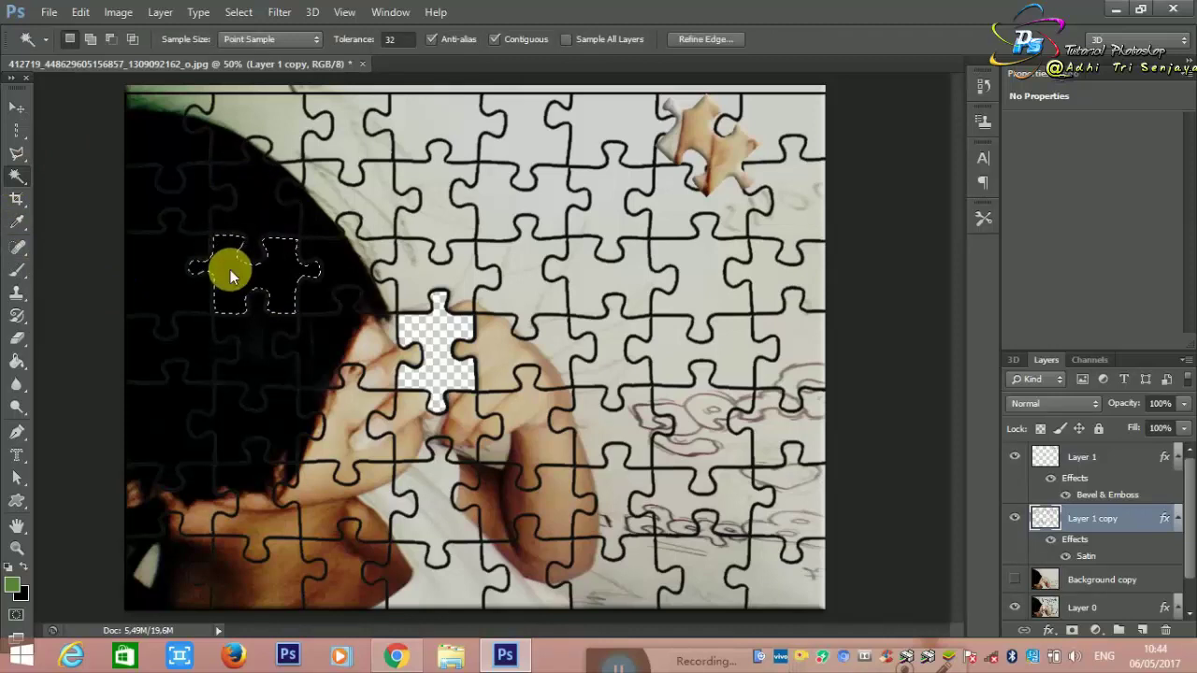
click(1123, 610)
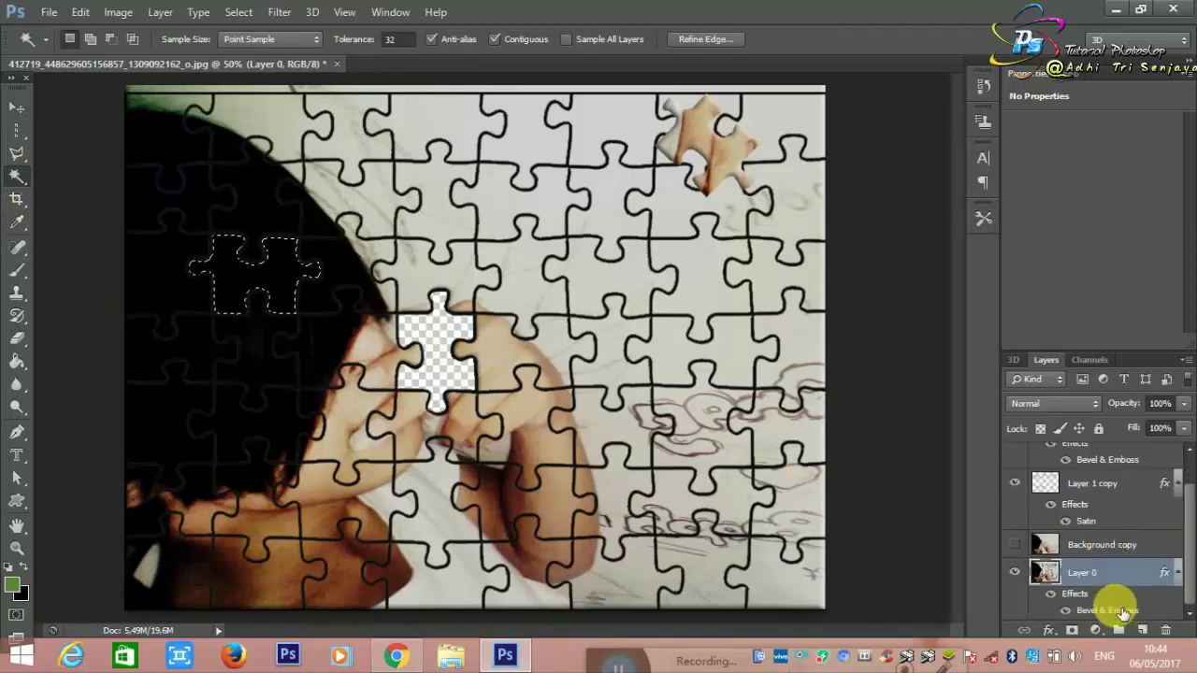
key(ctrl+x)
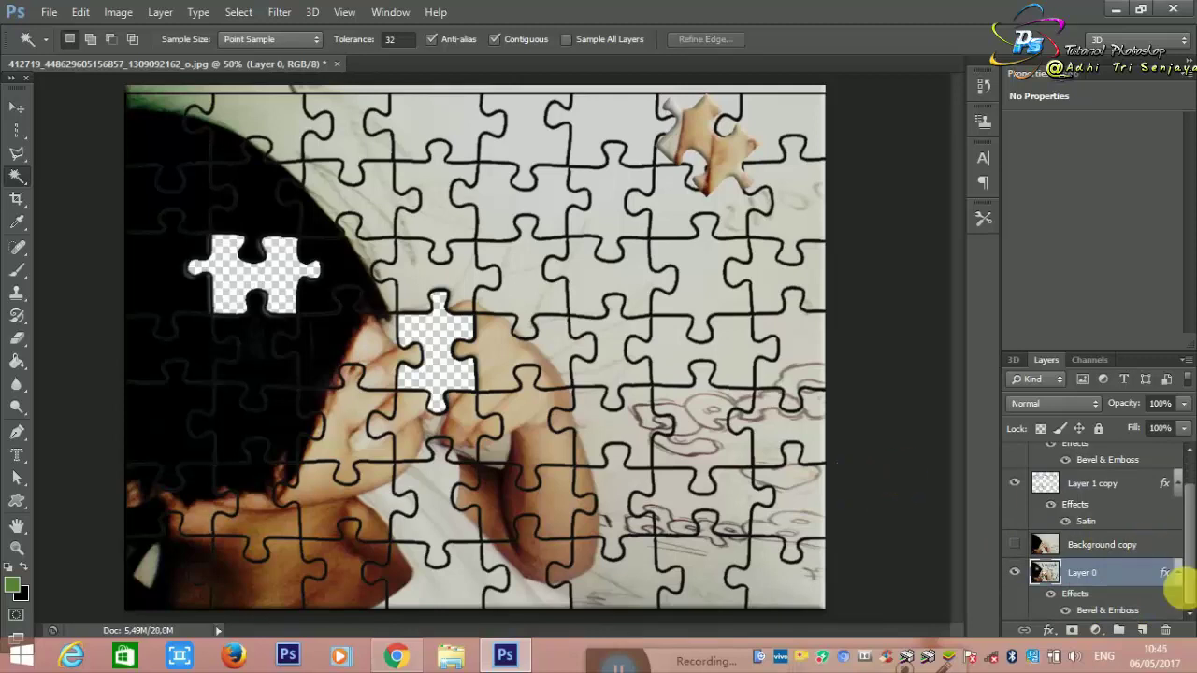
Paste the cut black piece into a new layer atop the stack and move it just below the rotated Layer 1 piece
click(1142, 631)
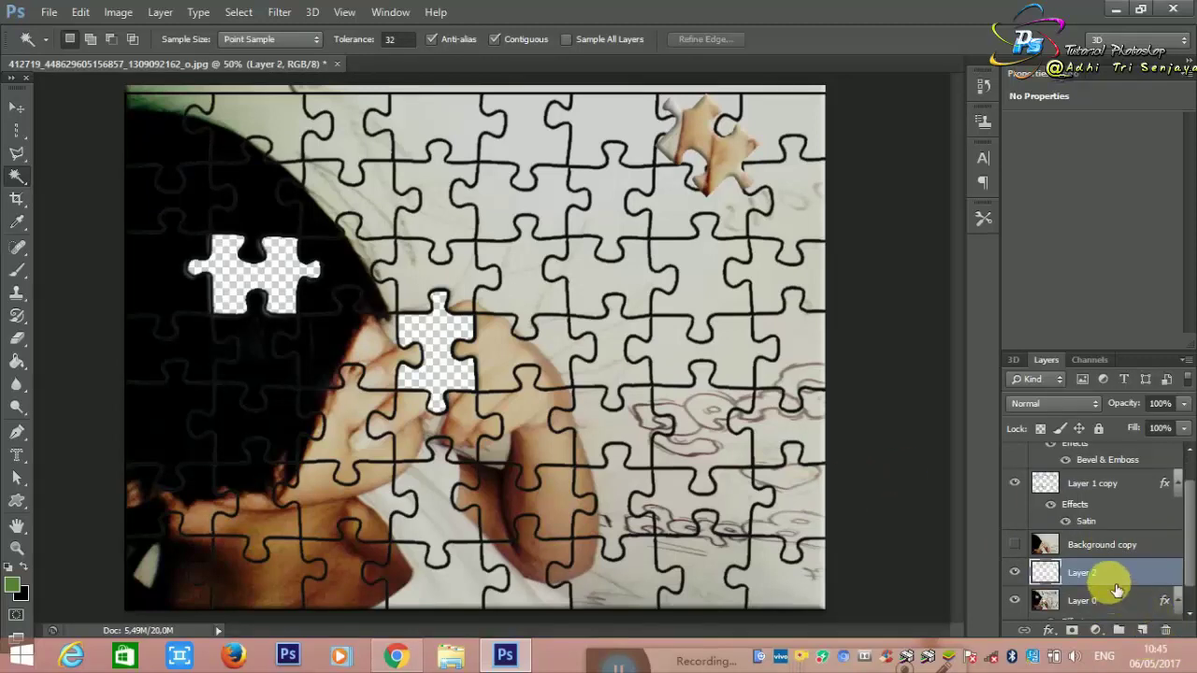
mouse_move(1087, 444)
mouse_down()
mouse_move(1089, 472)
mouse_move(1082, 455)
mouse_up()
key(ctrl+v)
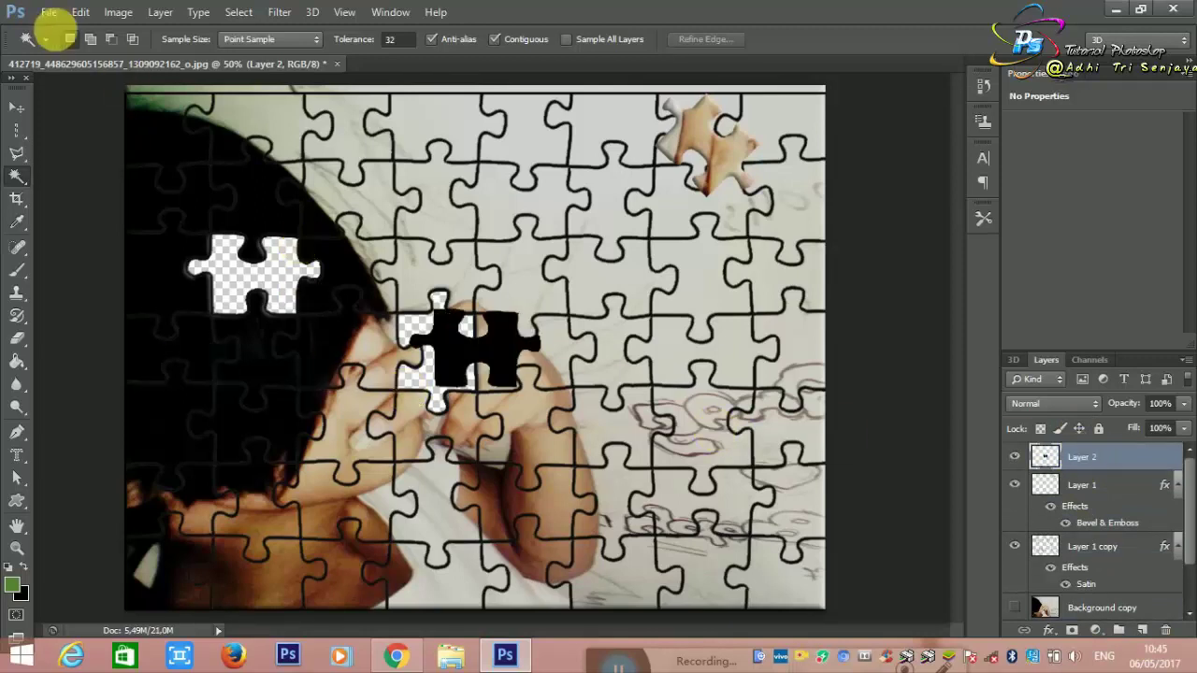
click(17, 106)
drag(499, 344, 767, 204)
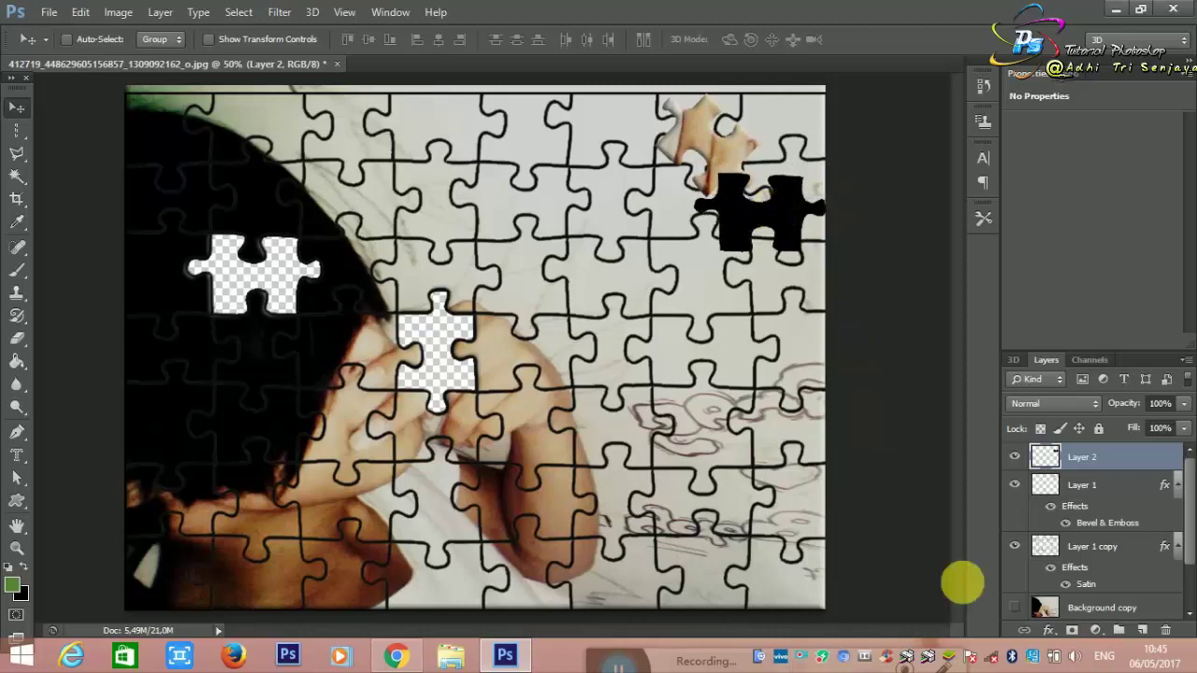
Select the puzzle piece spanning hair and shoulder at the photo's lower left using Layer 1 copy, and cut it from Layer 0
click(1124, 546)
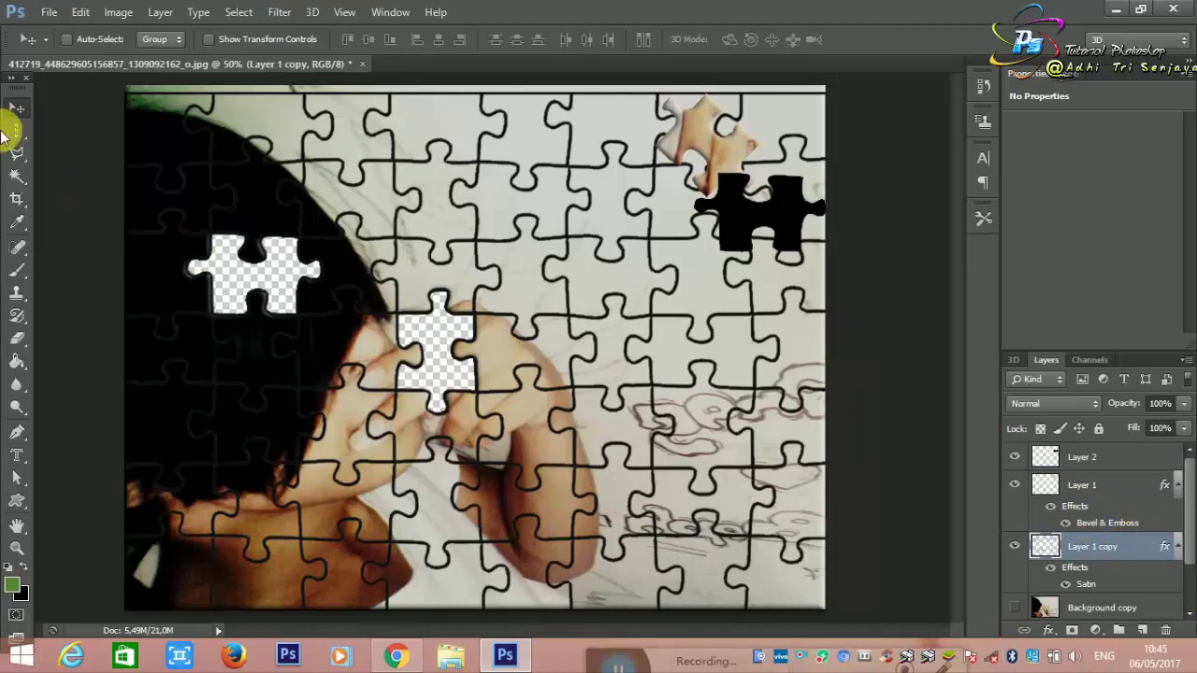
click(19, 173)
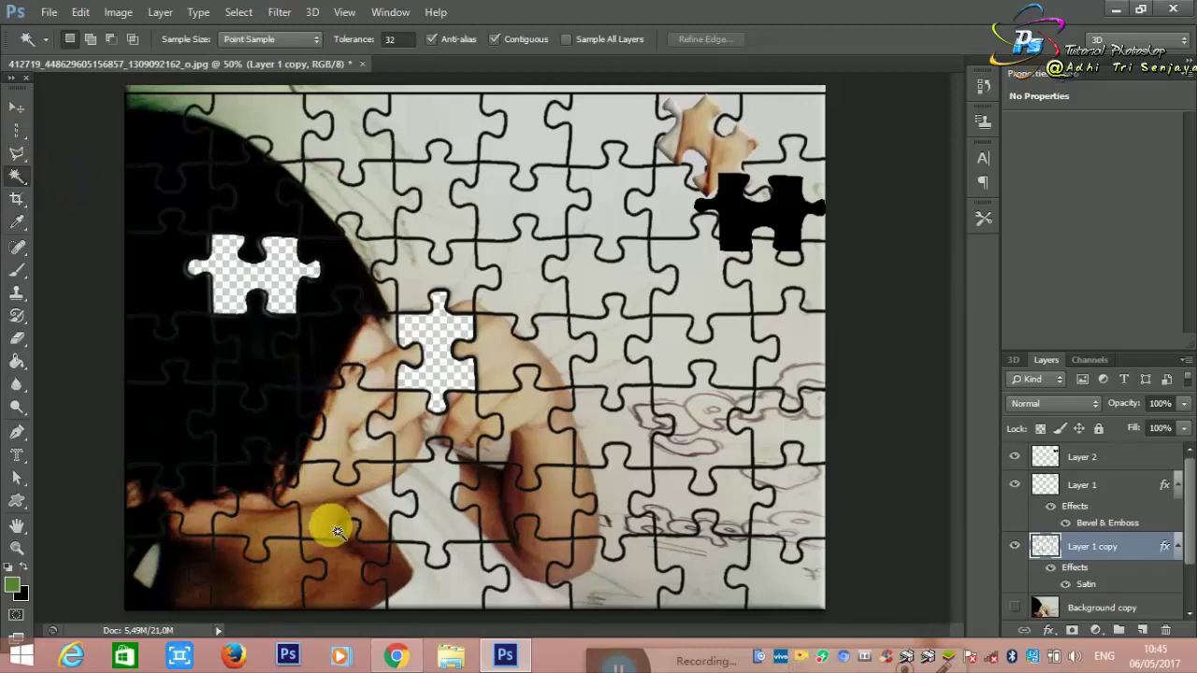
click(267, 507)
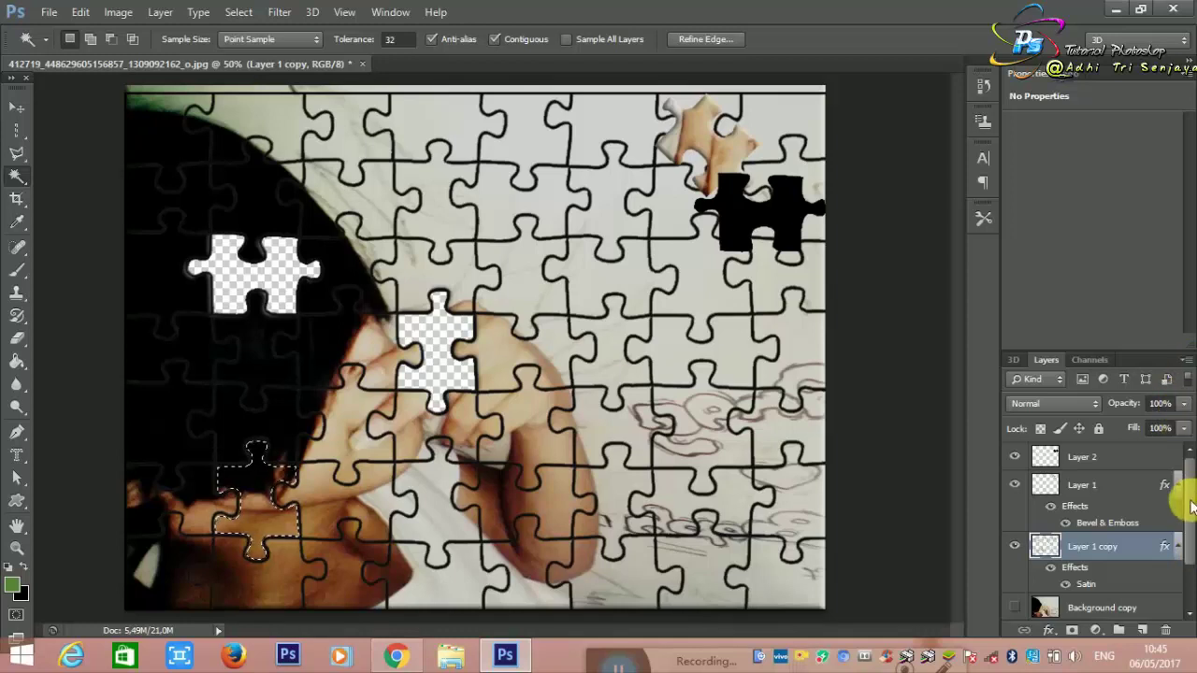
drag(1189, 513, 1189, 542)
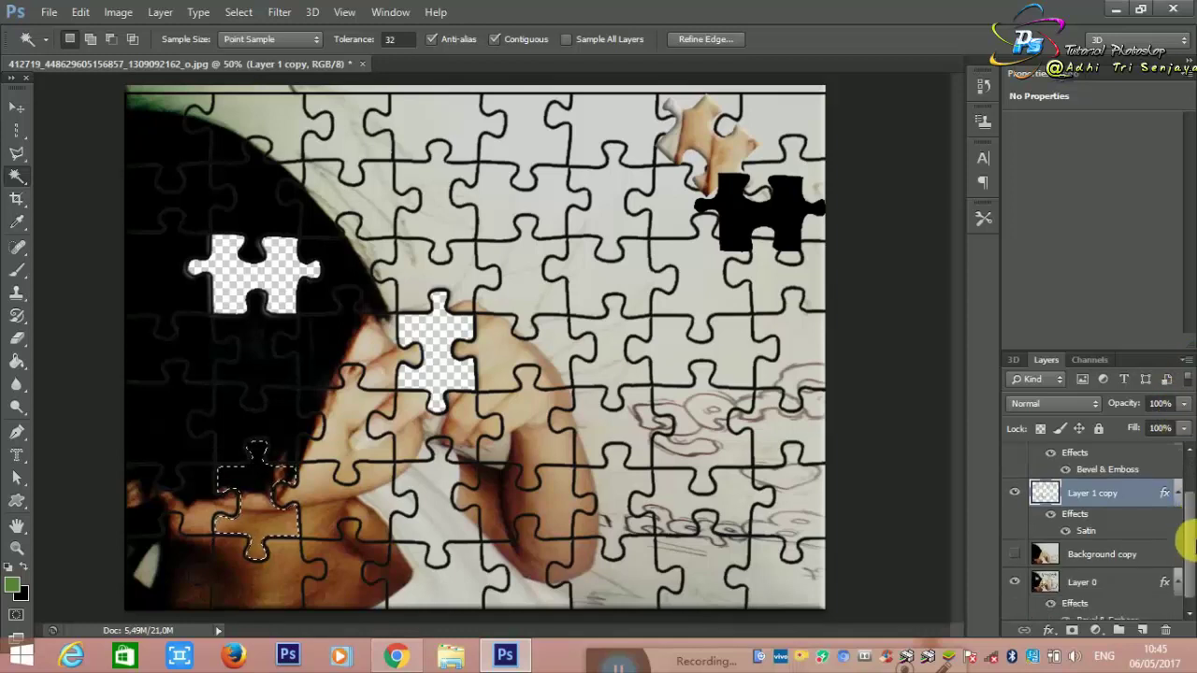
click(1111, 578)
key(Delete)
key(ctrl+d)
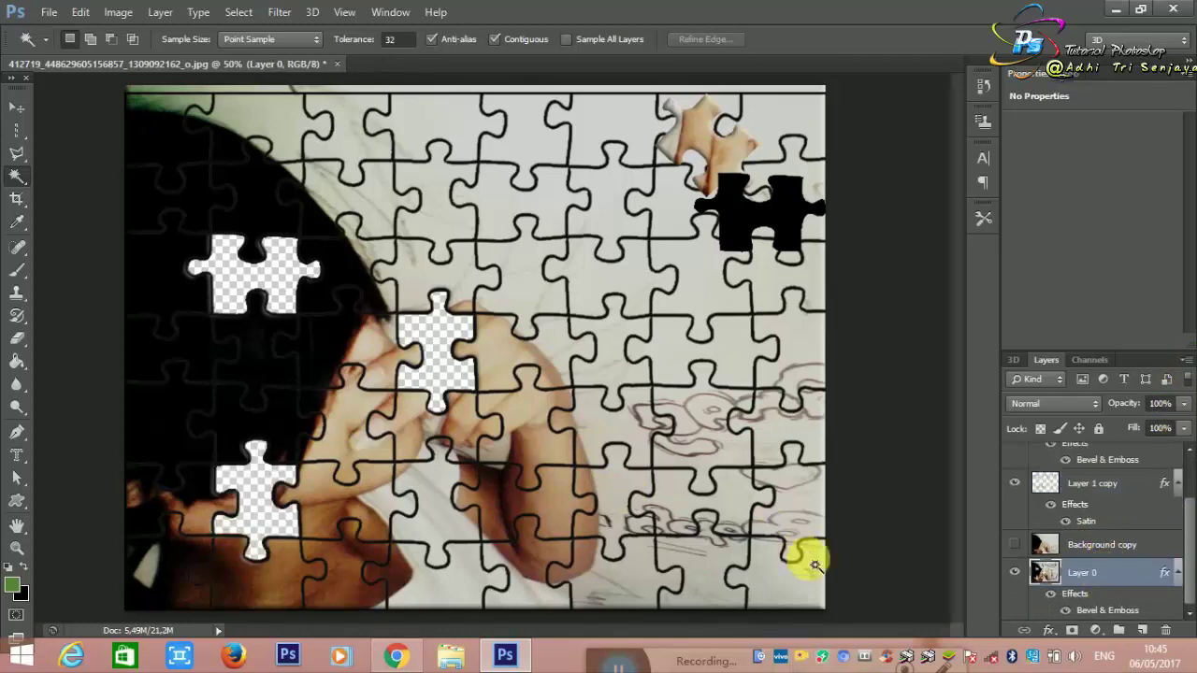
Create a new layer at the top of the layer stack and paste the cut hair-and-shoulder piece into it
click(1143, 632)
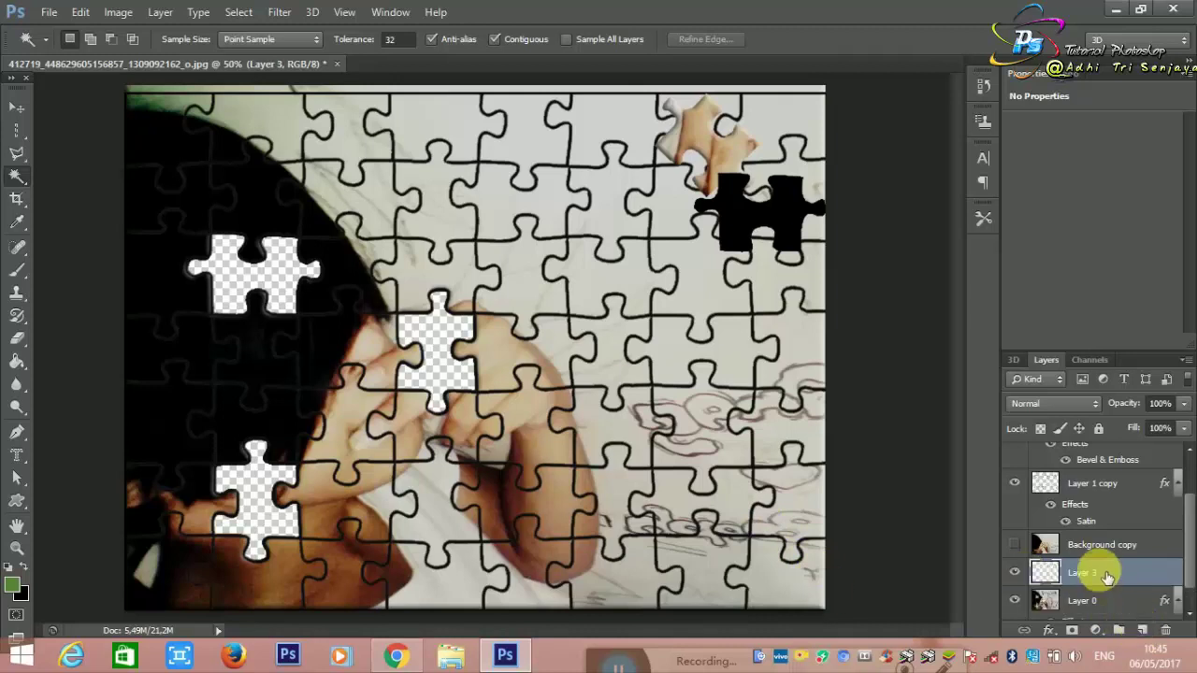
drag(1106, 576, 1130, 458)
key(ctrl+v)
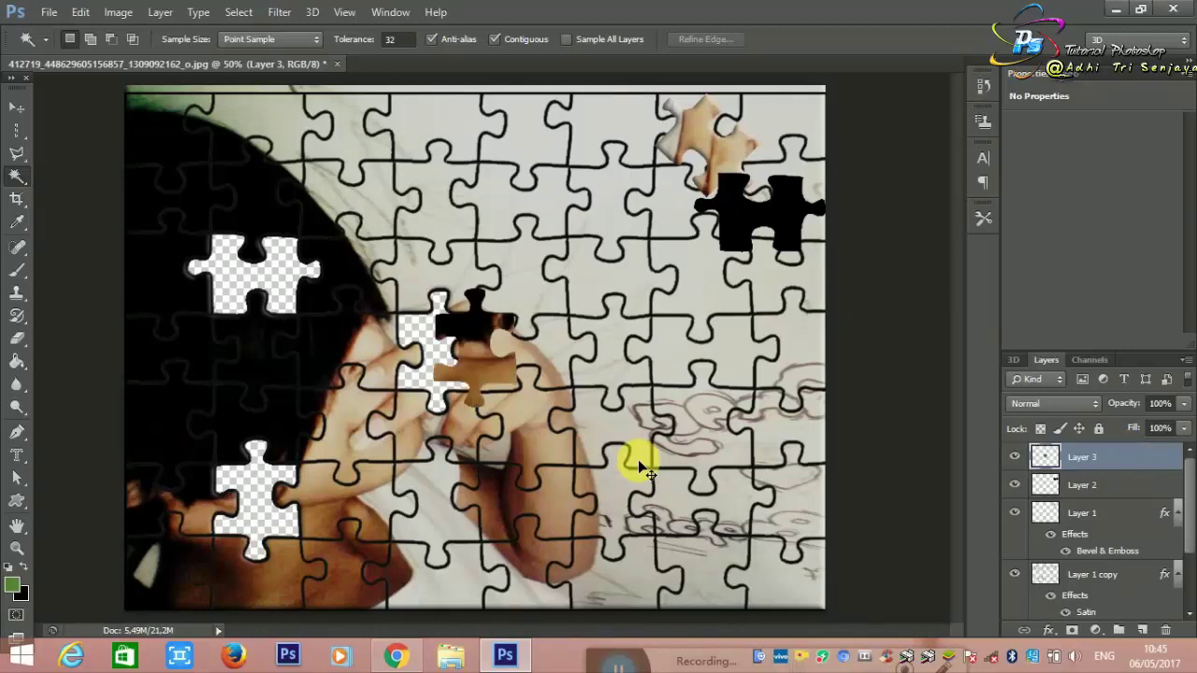
Move the Layer 3 piece onto the other loose pieces at the photo's upper right and rotate it clockwise
click(17, 107)
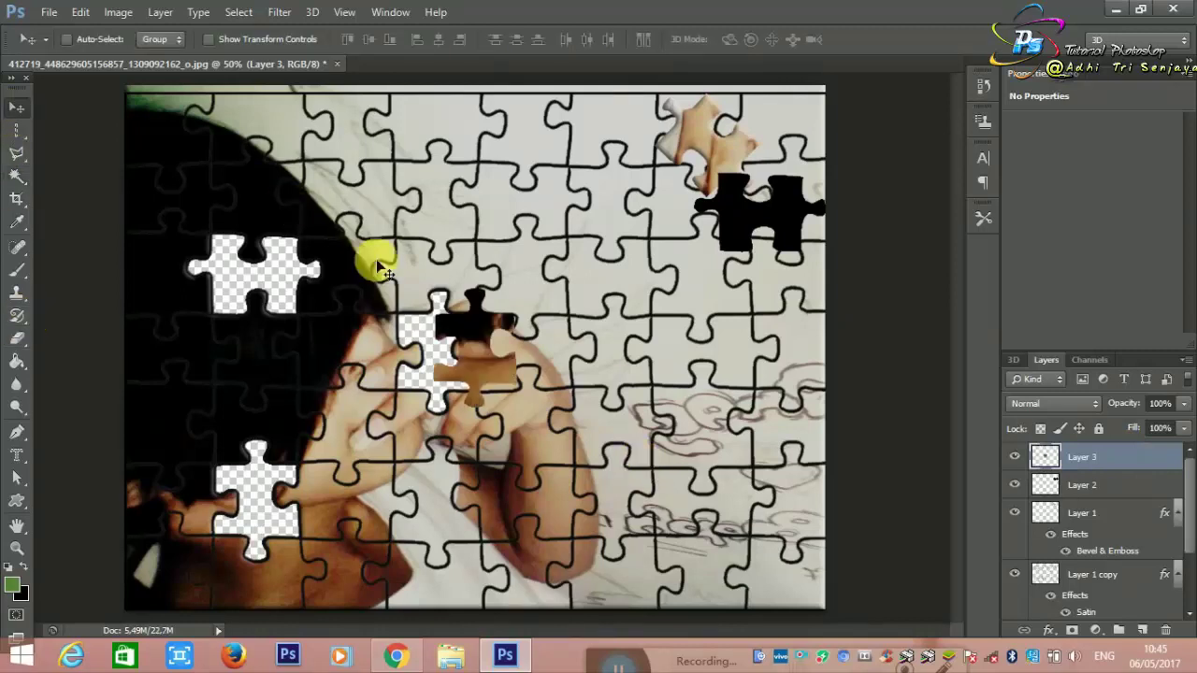
drag(477, 343, 764, 145)
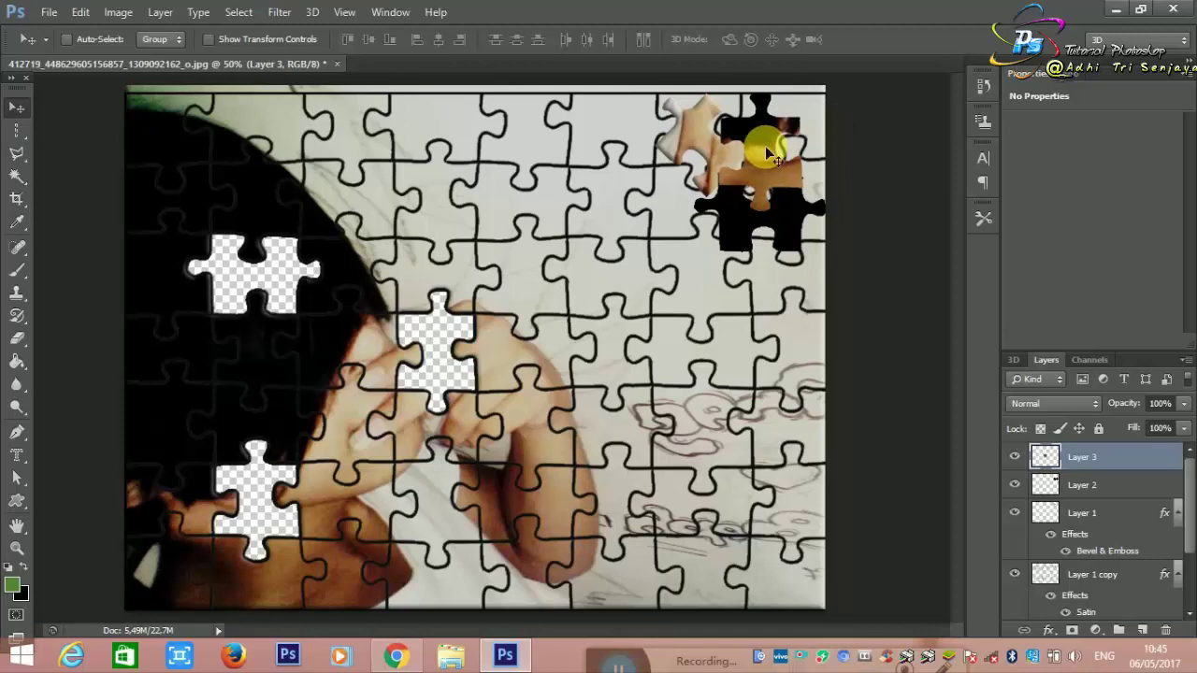
key(ctrl+t)
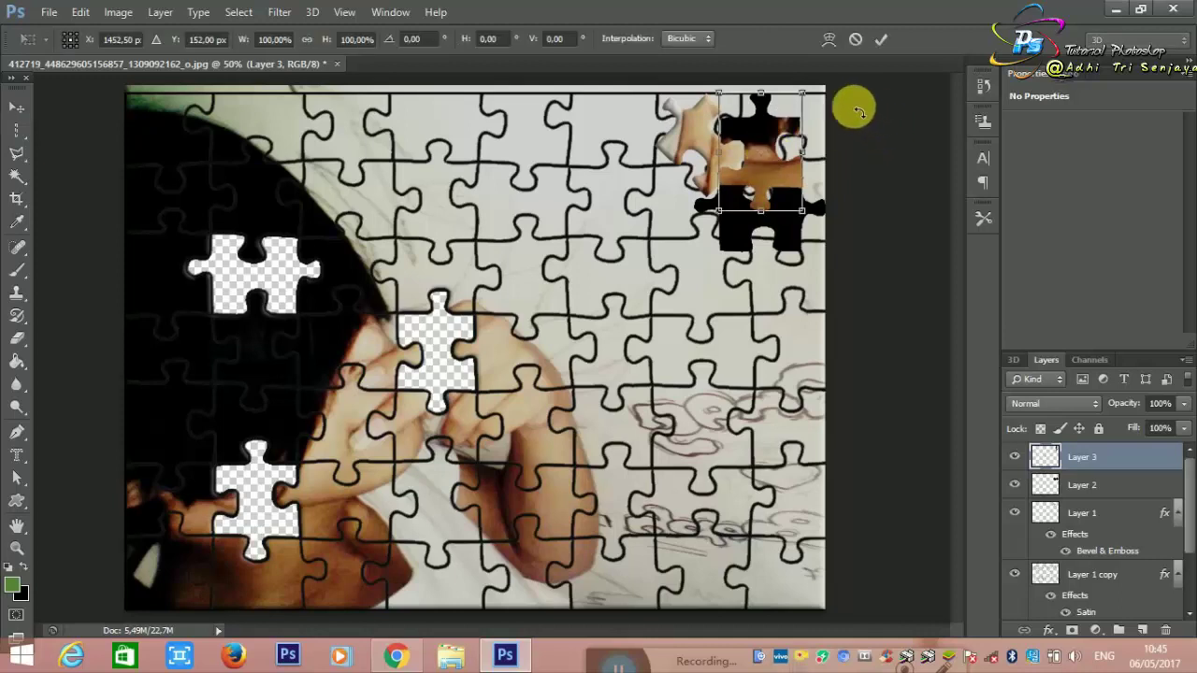
drag(850, 103, 916, 146)
key(Return)
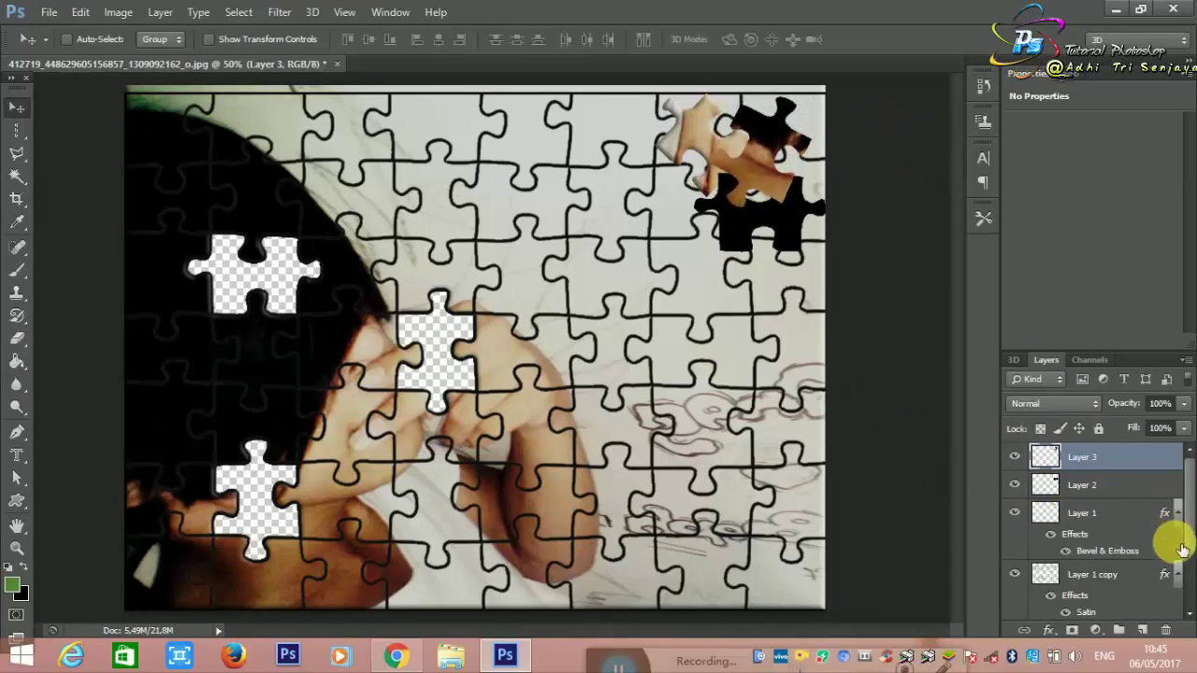
Select the puzzle piece at the photo's bottom edge below the elbow using Layer 1 copy, and make Layer 0 active
scroll(1187, 554, down, 1)
scroll(1187, 554, down, 1)
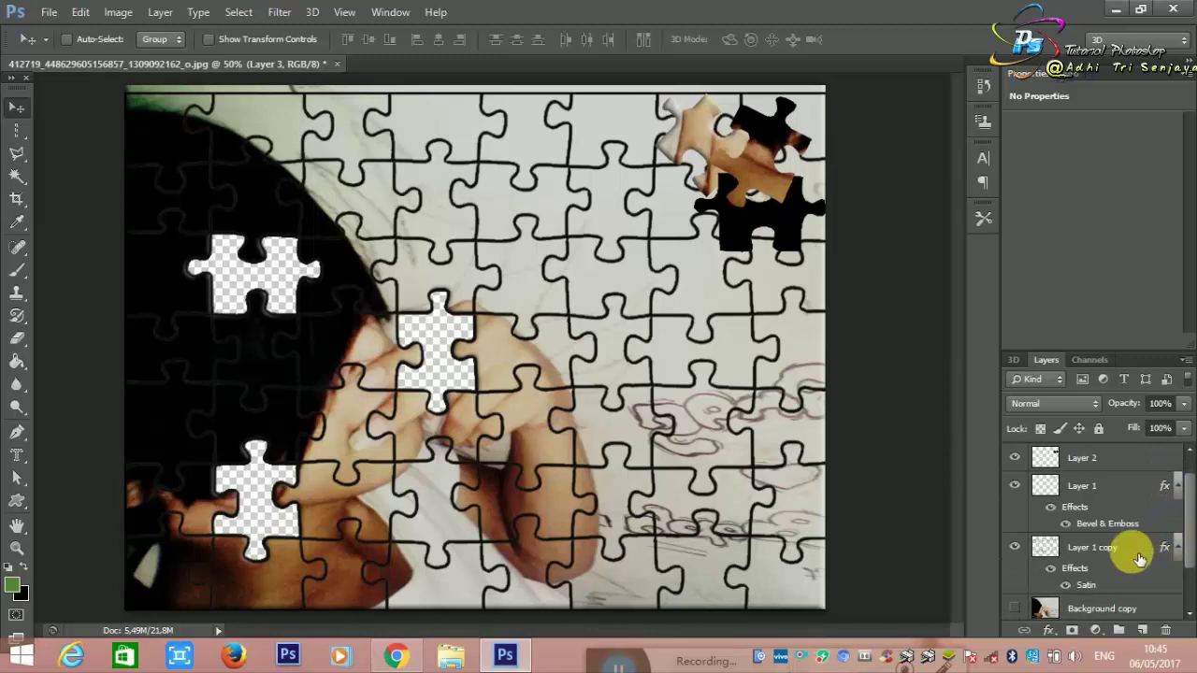
click(1134, 547)
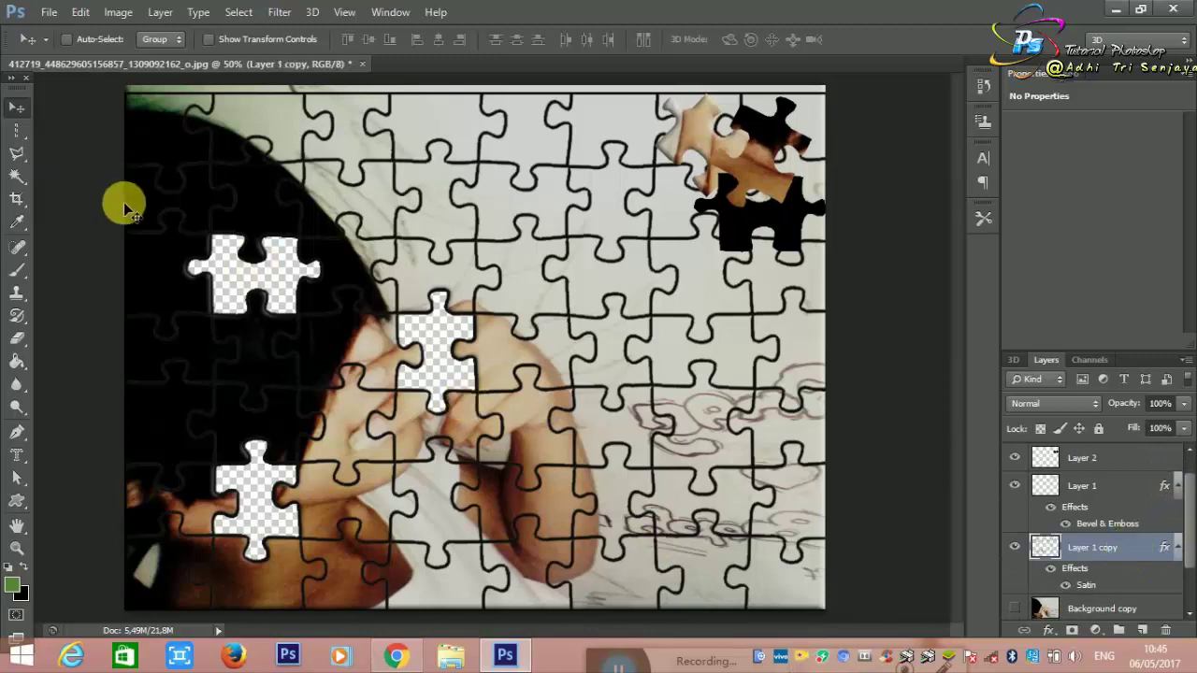
click(16, 177)
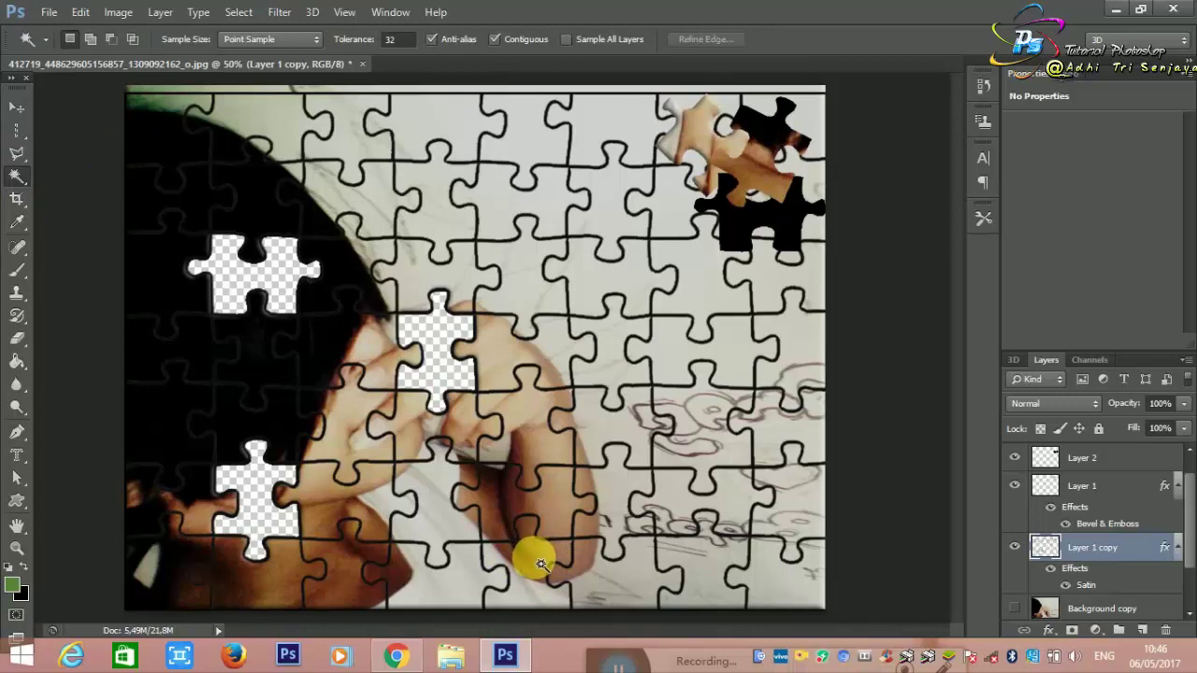
click(534, 558)
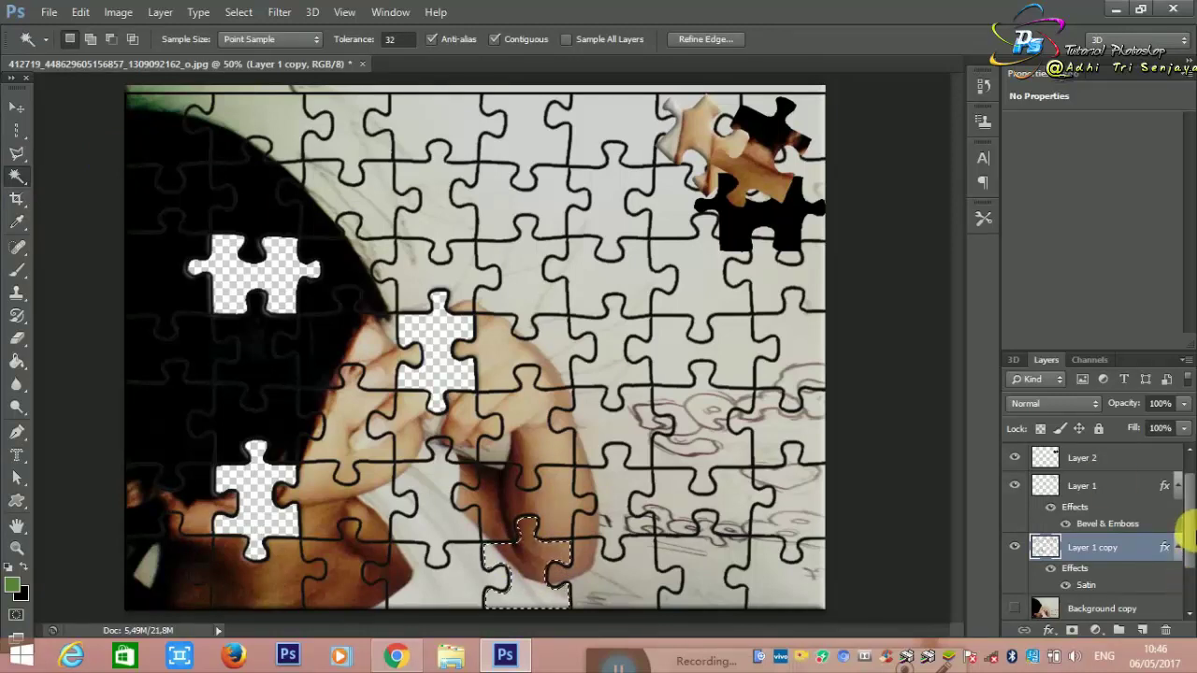
drag(1187, 538, 1180, 582)
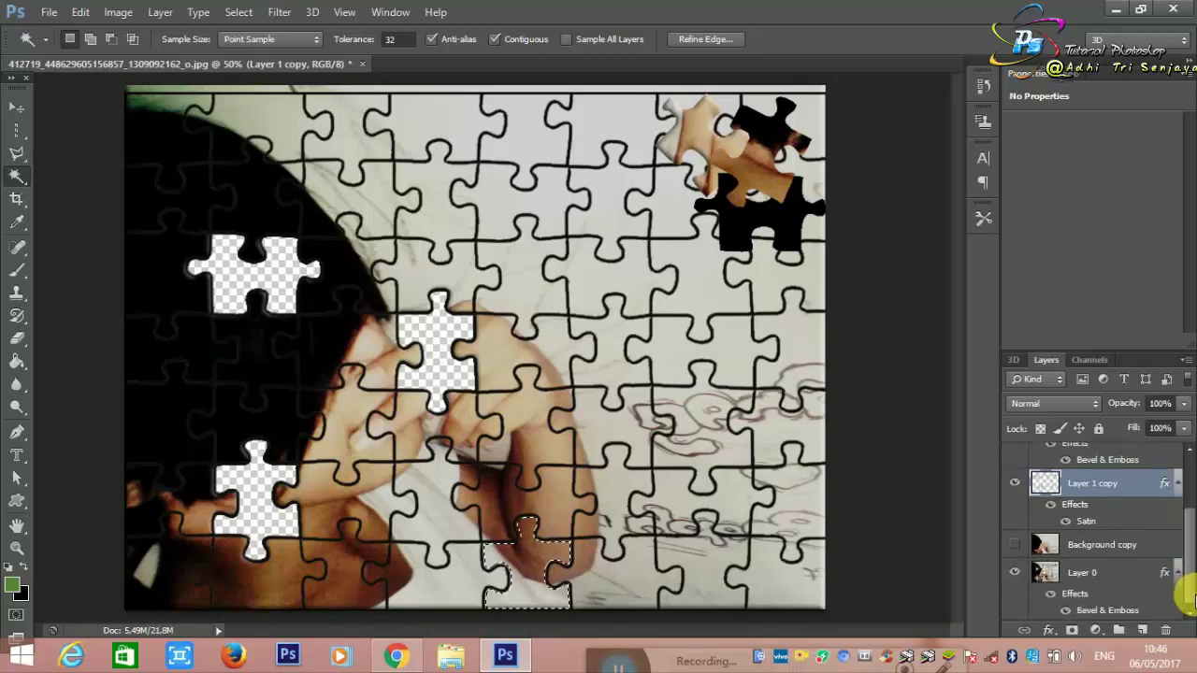
click(1114, 586)
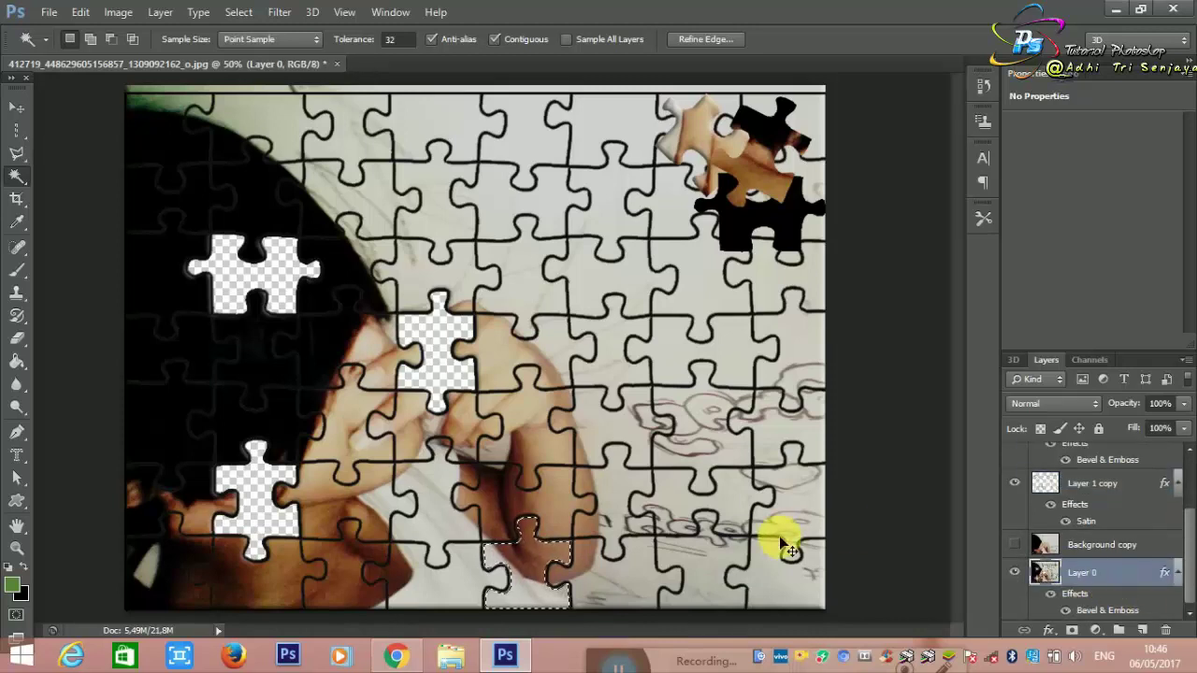
Cut the selected elbow piece from Layer 0 and paste it into a new layer at the top of the layer stack
key(ctrl+x)
click(1143, 629)
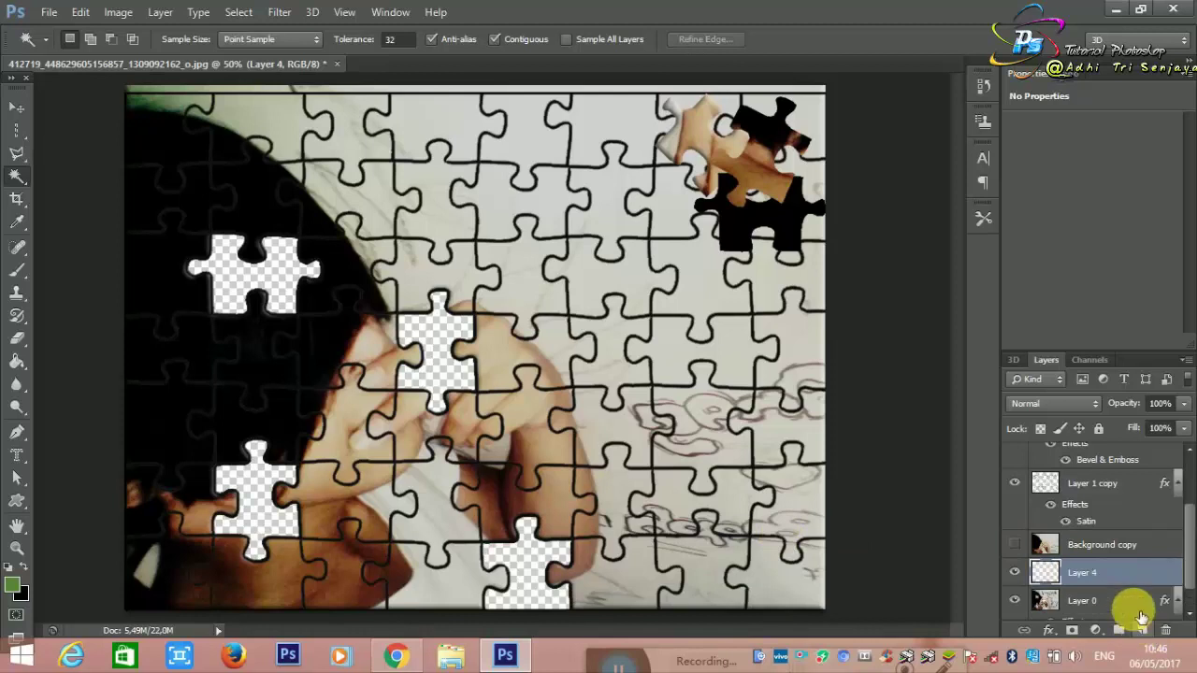
mouse_move(1105, 465)
mouse_down()
mouse_move(1097, 428)
mouse_move(1113, 481)
mouse_move(1101, 449)
mouse_up()
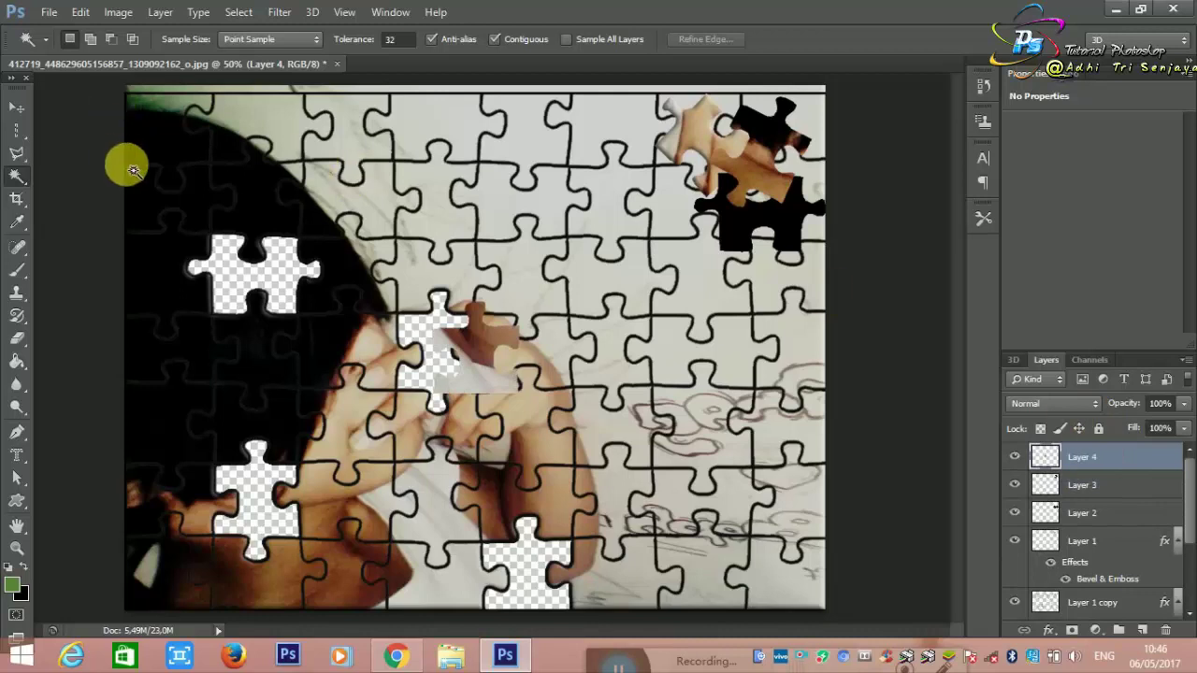
Rotate the Layer 4 piece about 42° clockwise and place it beside the loose pieces at the photo's upper right
click(17, 105)
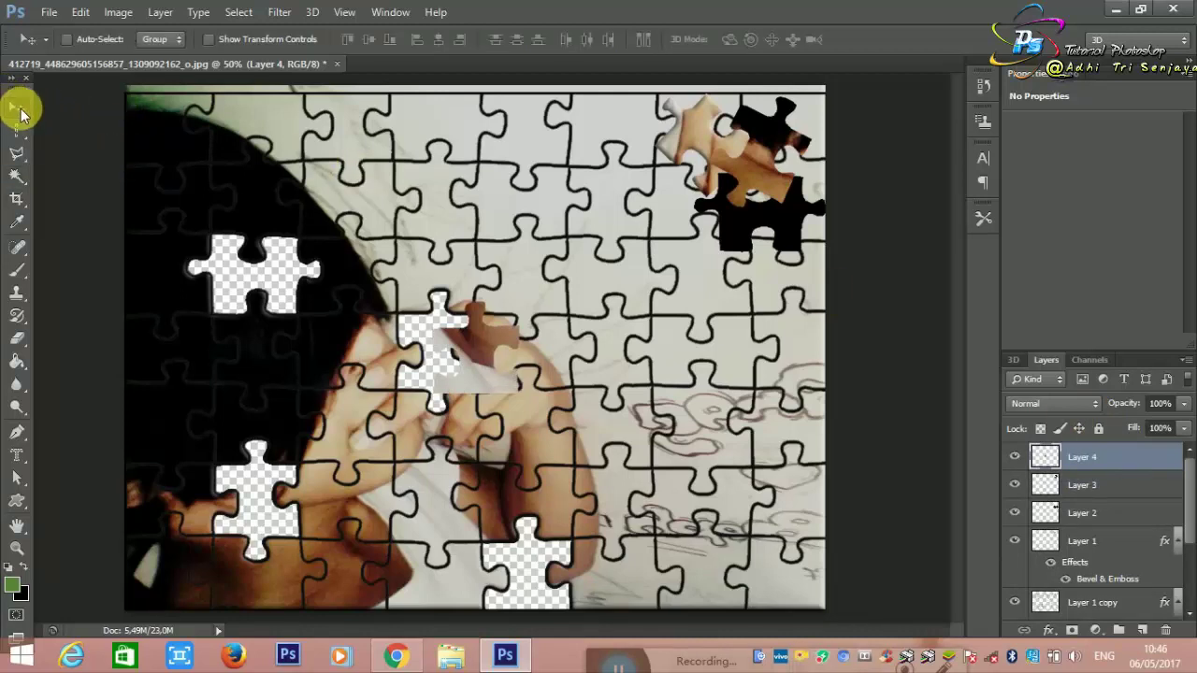
drag(482, 332, 652, 122)
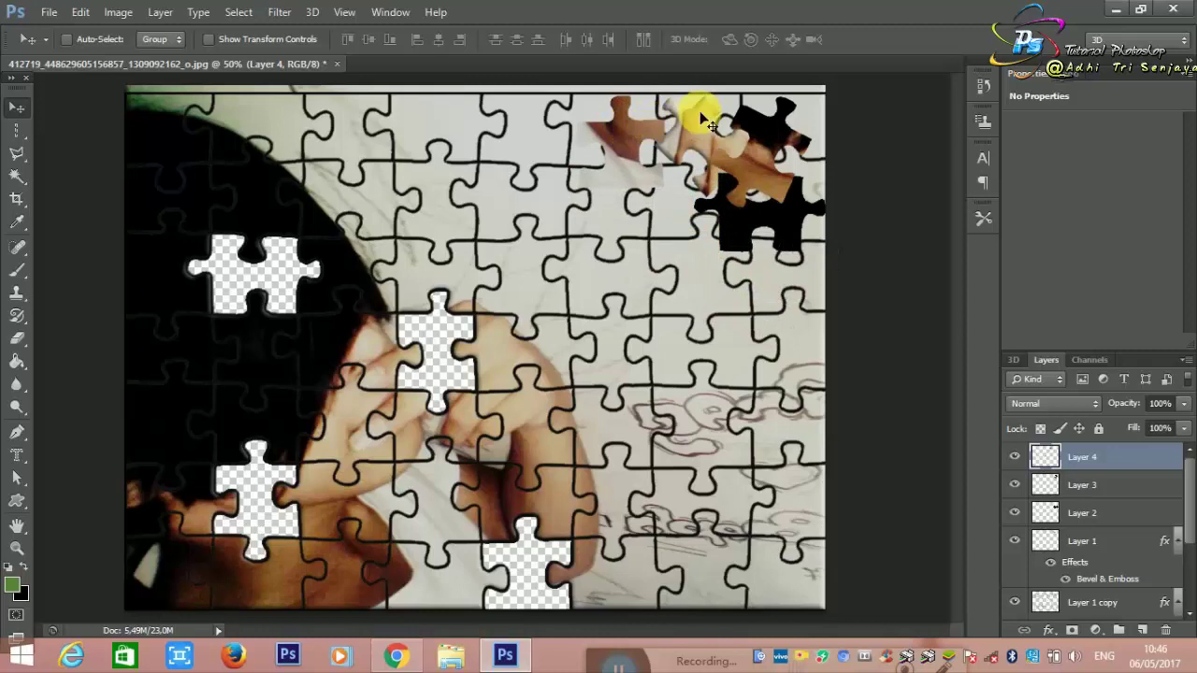
key(ctrl+t)
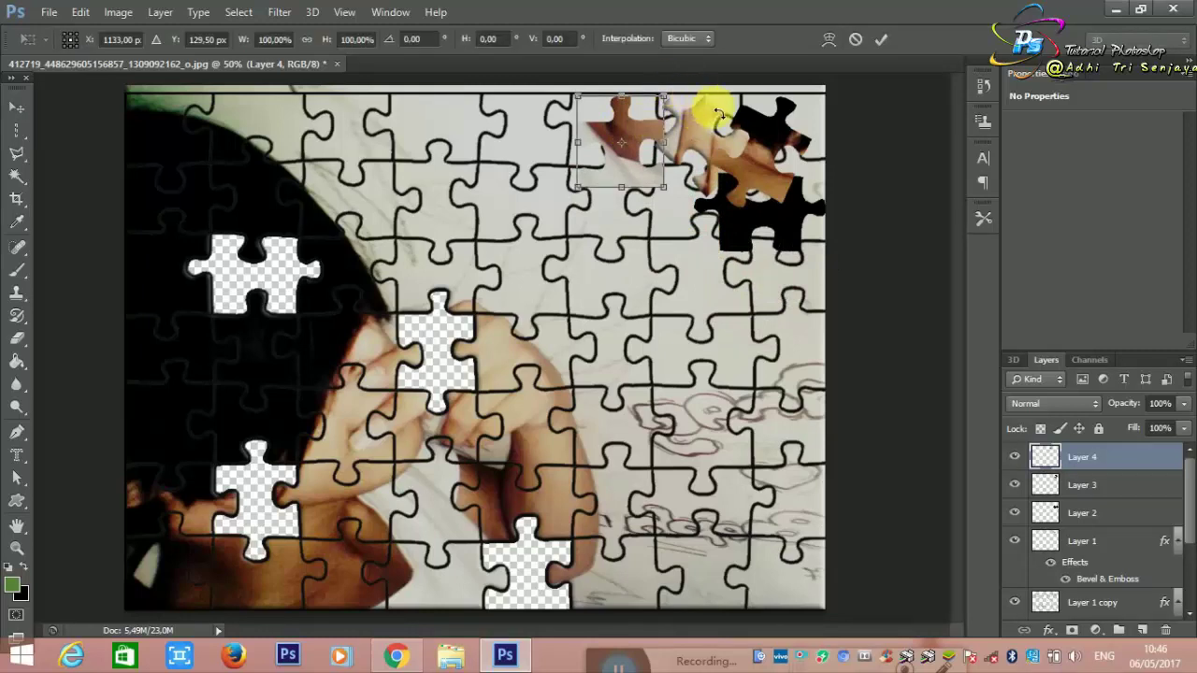
drag(710, 107, 727, 127)
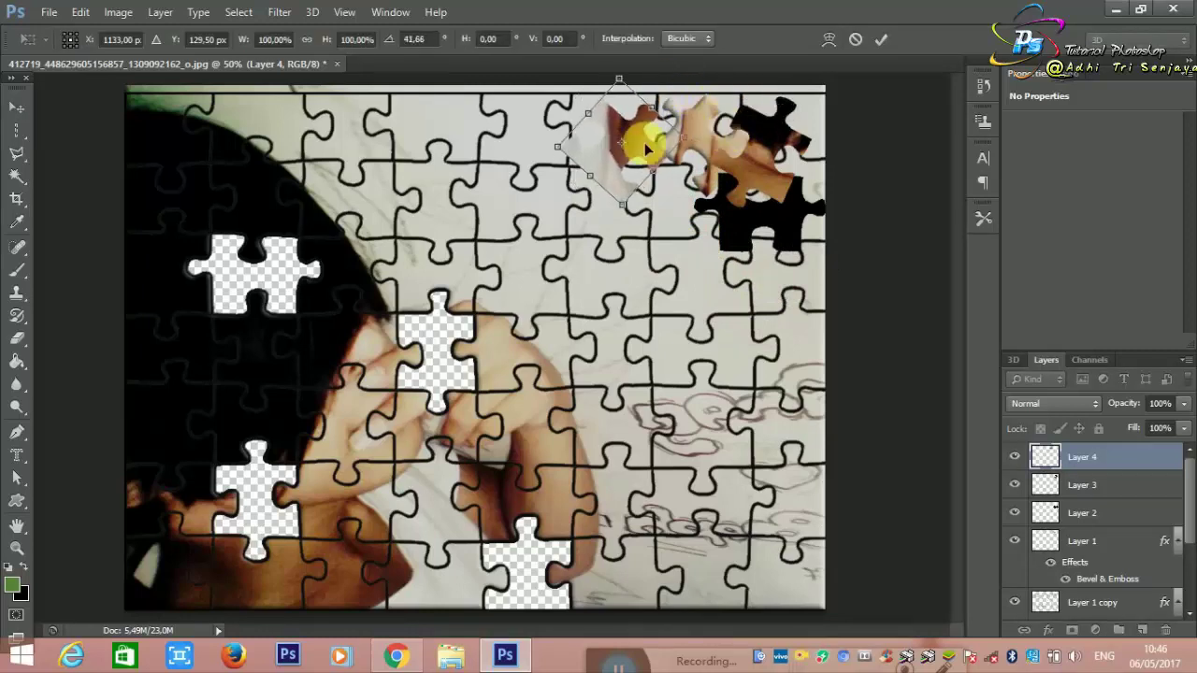
key(Return)
drag(619, 137, 667, 181)
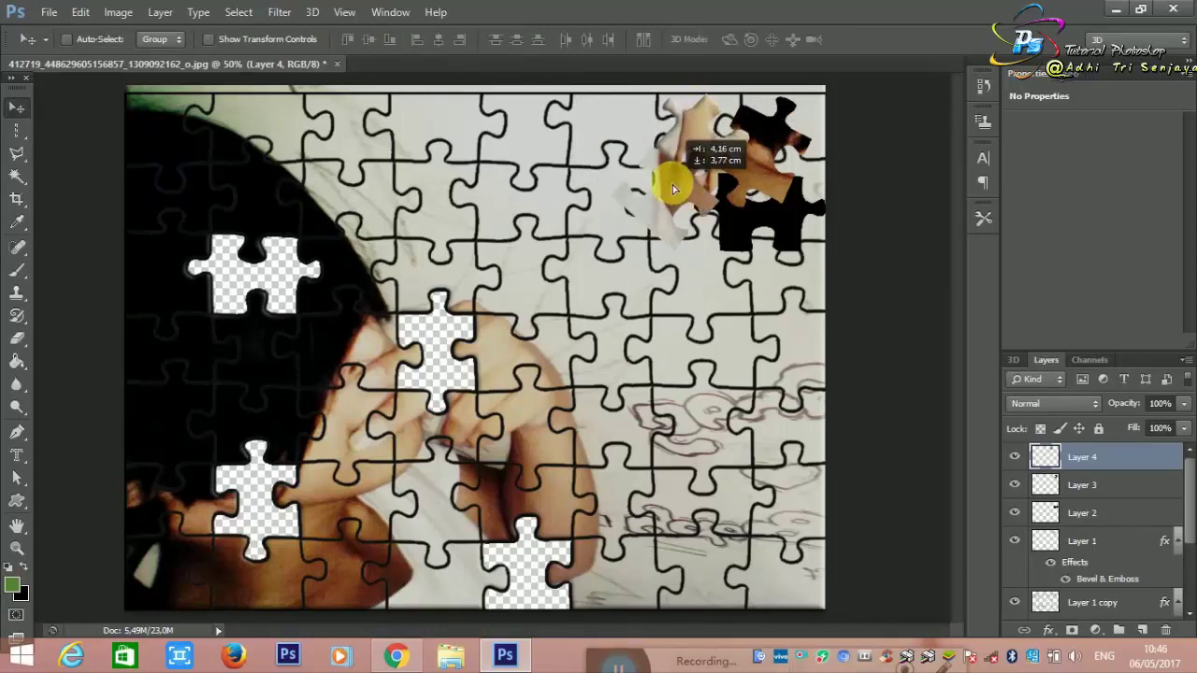
shift+click(1138, 486)
shift+click(1143, 522)
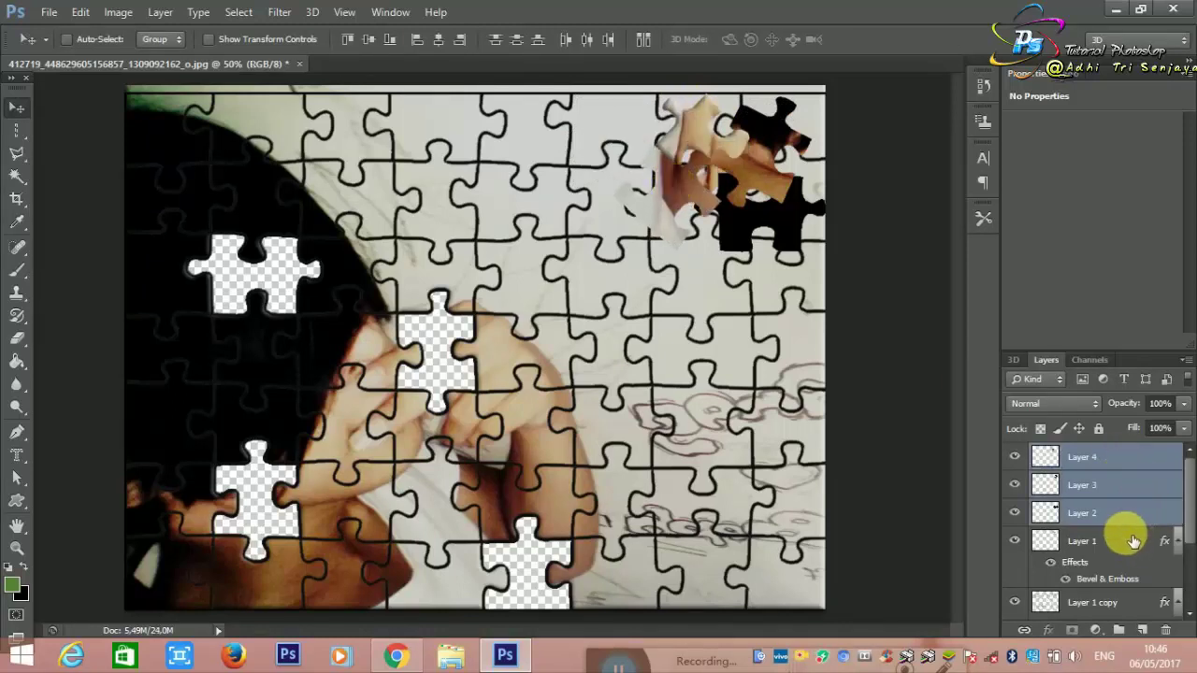
double_click(1108, 487)
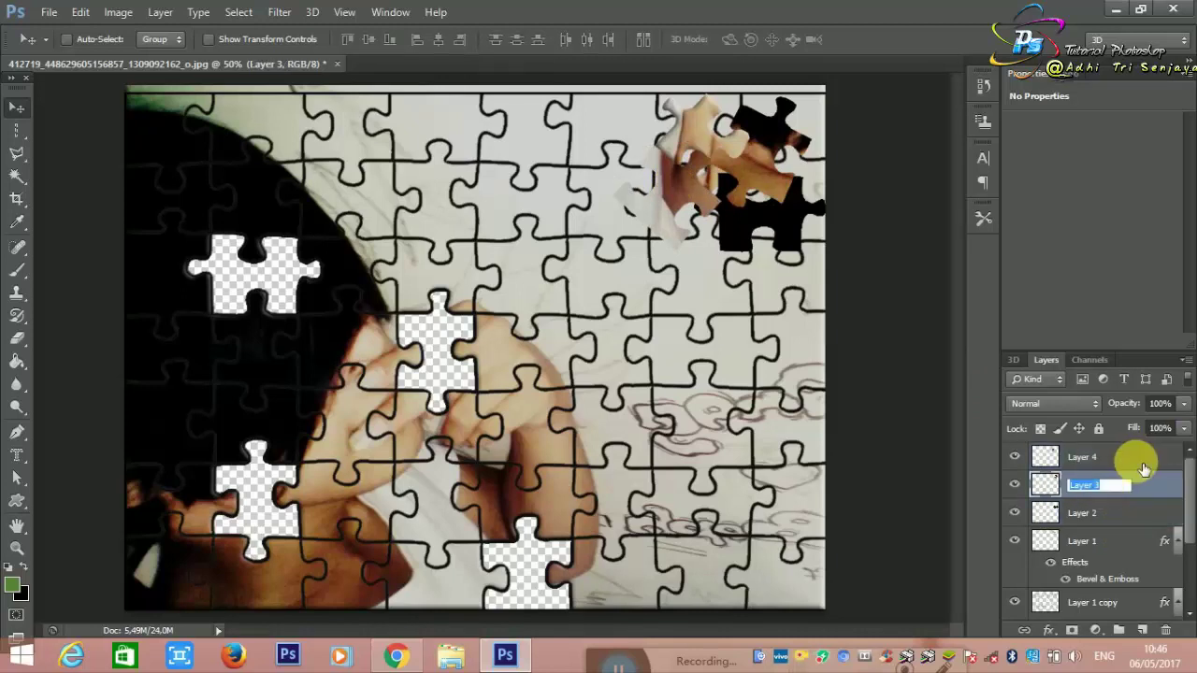
Apply Bevel & Emboss with Contour to the Layer 4 and Layer 3 pieces
click(1140, 463)
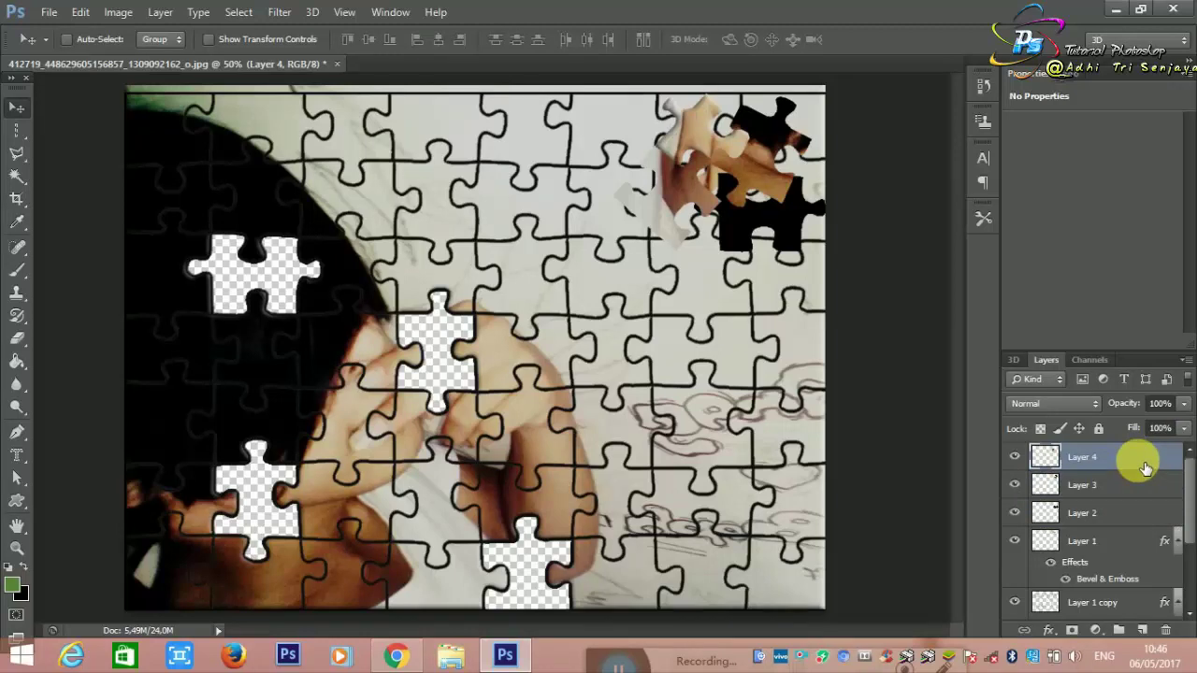
double_click(1145, 468)
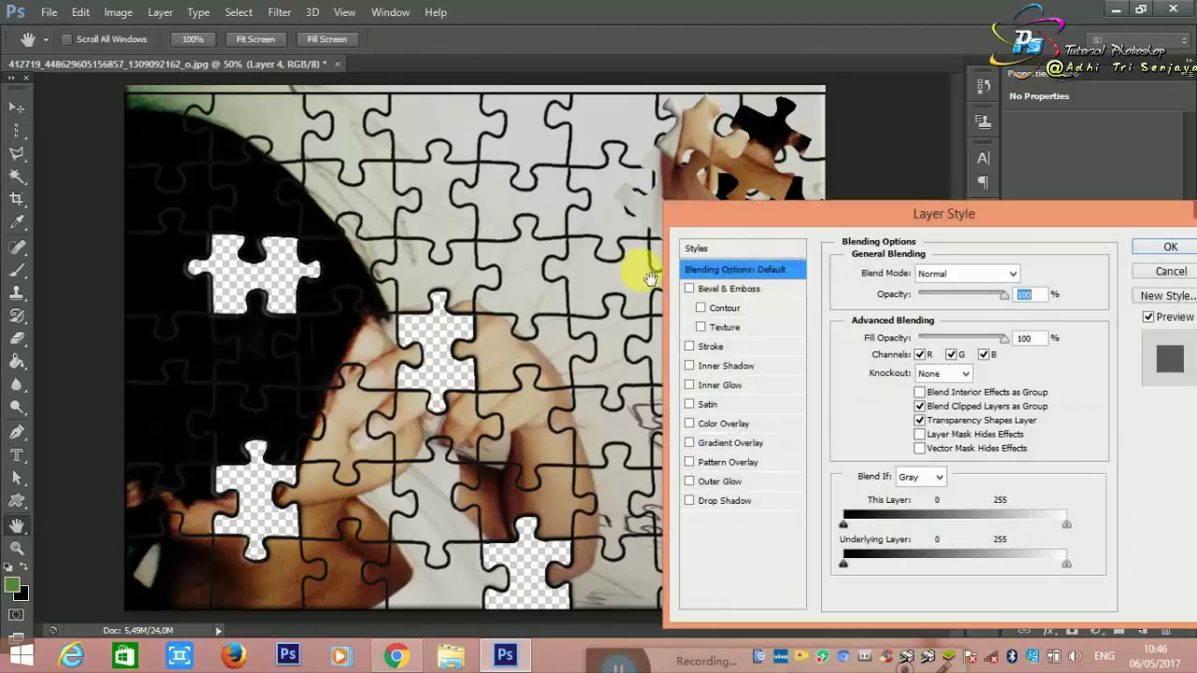
click(690, 289)
click(718, 308)
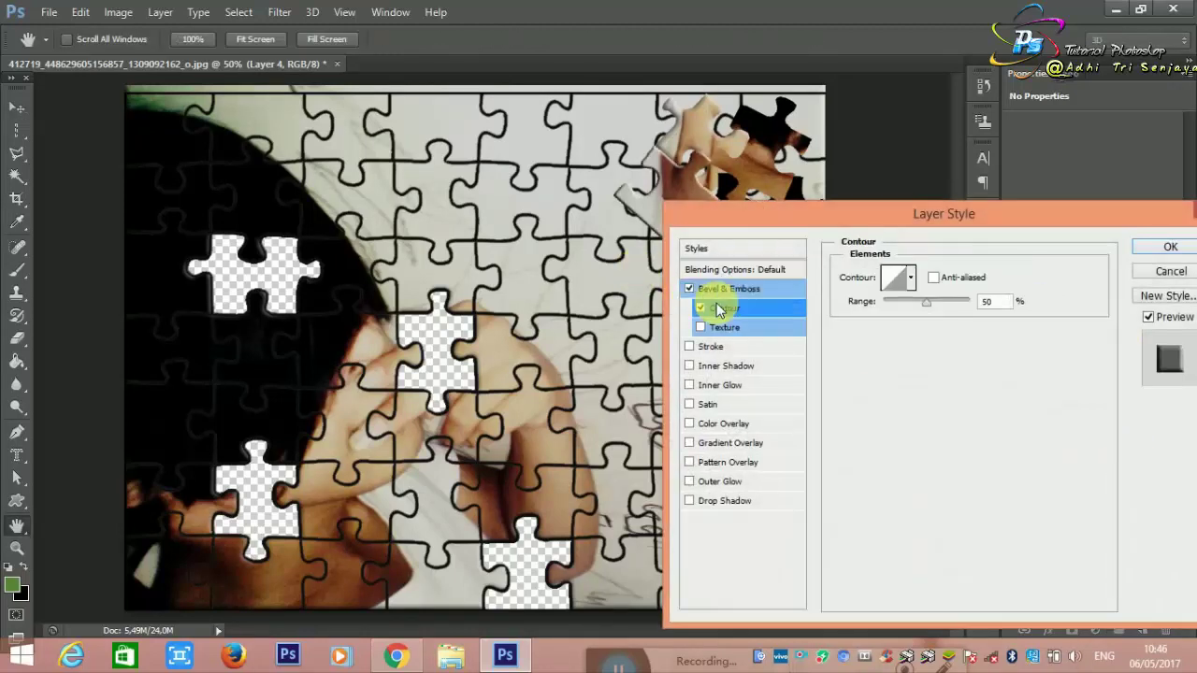
click(1170, 249)
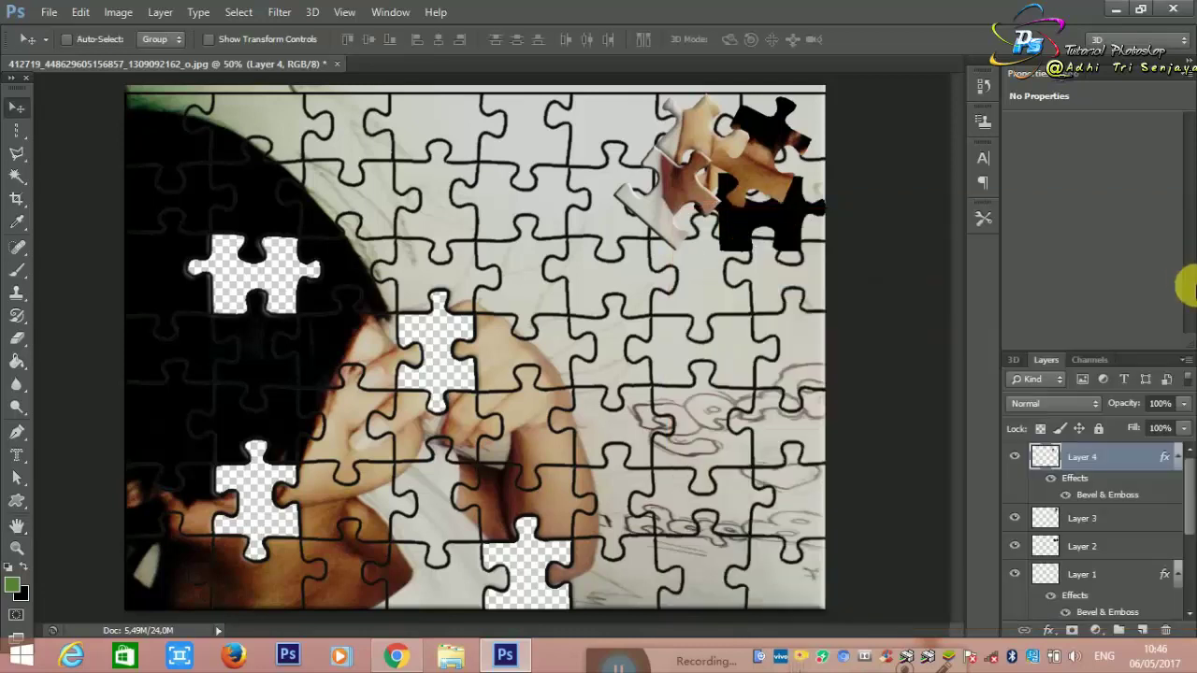
double_click(1150, 519)
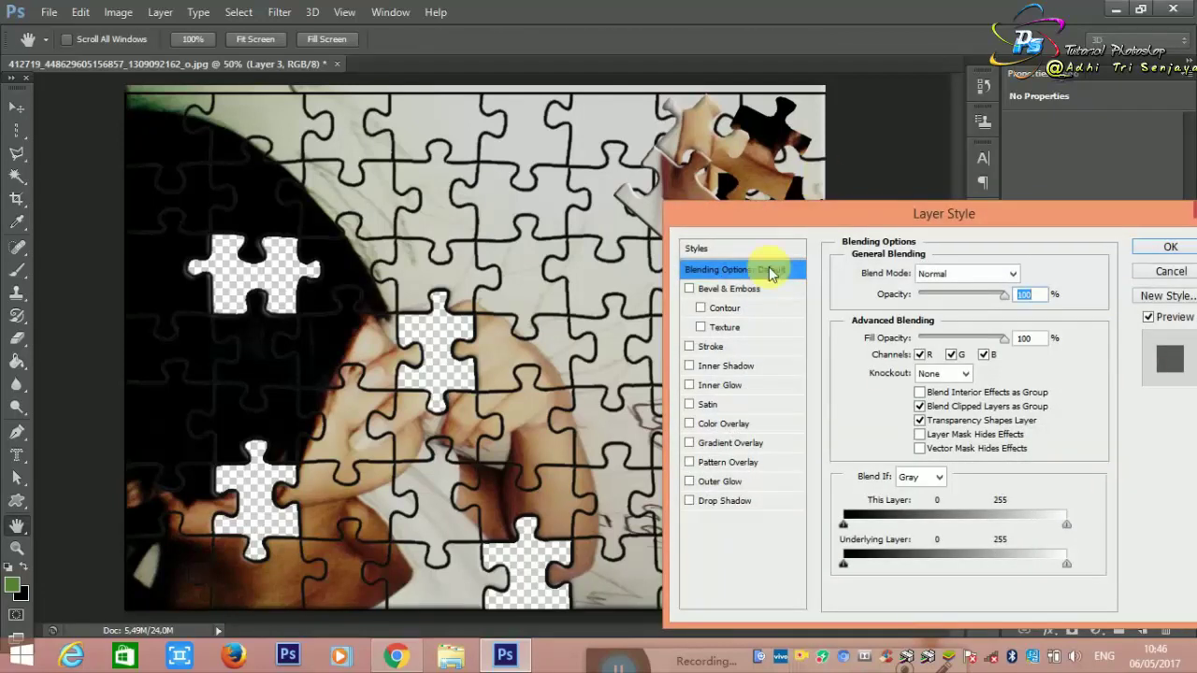
click(747, 290)
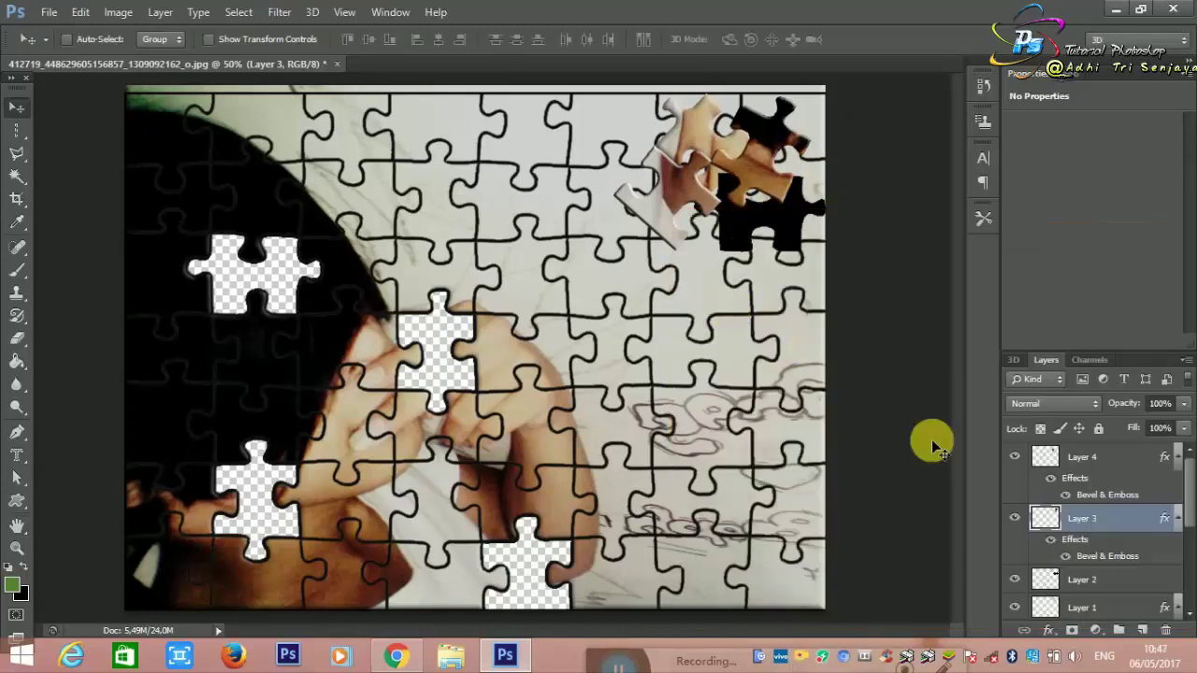
Apply Bevel & Emboss with Contour to the black Layer 2 piece, with Soften set to 15 px
click(1139, 582)
double_click(1183, 586)
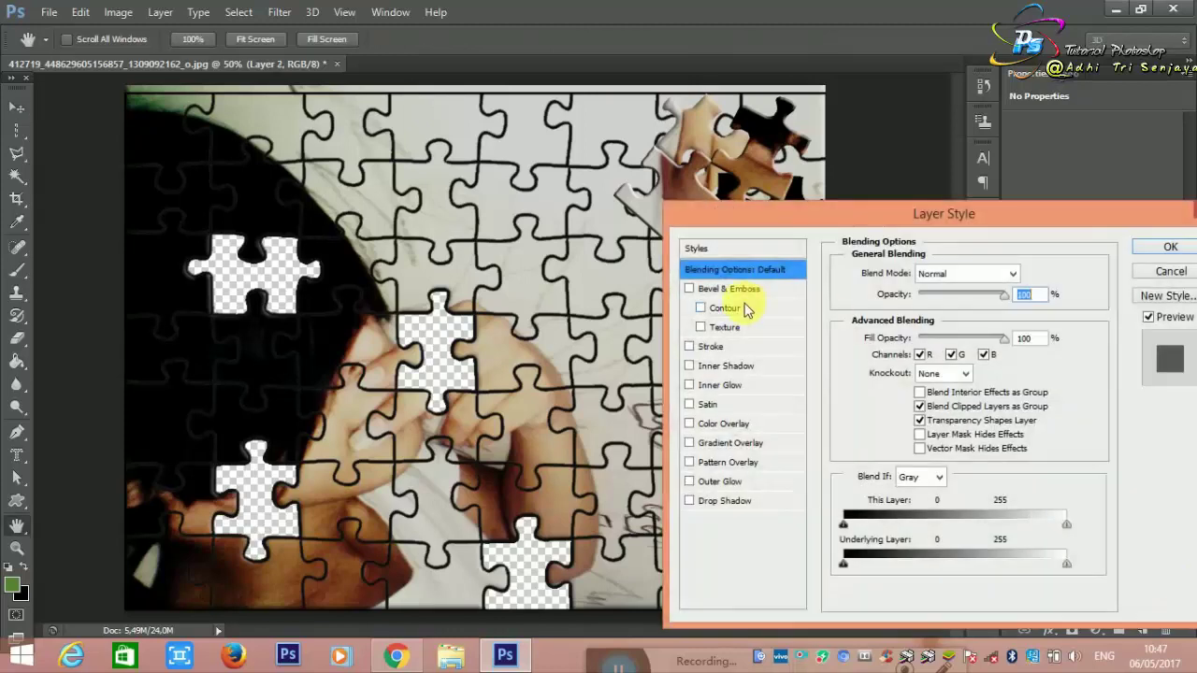
click(725, 308)
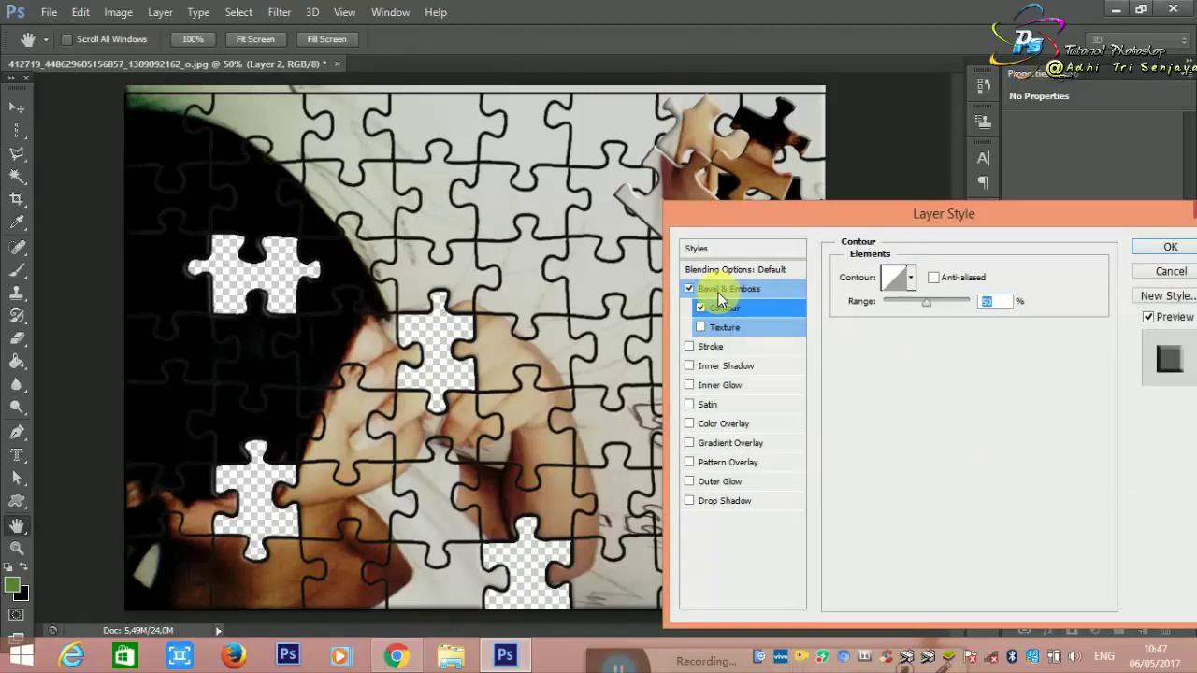
click(719, 292)
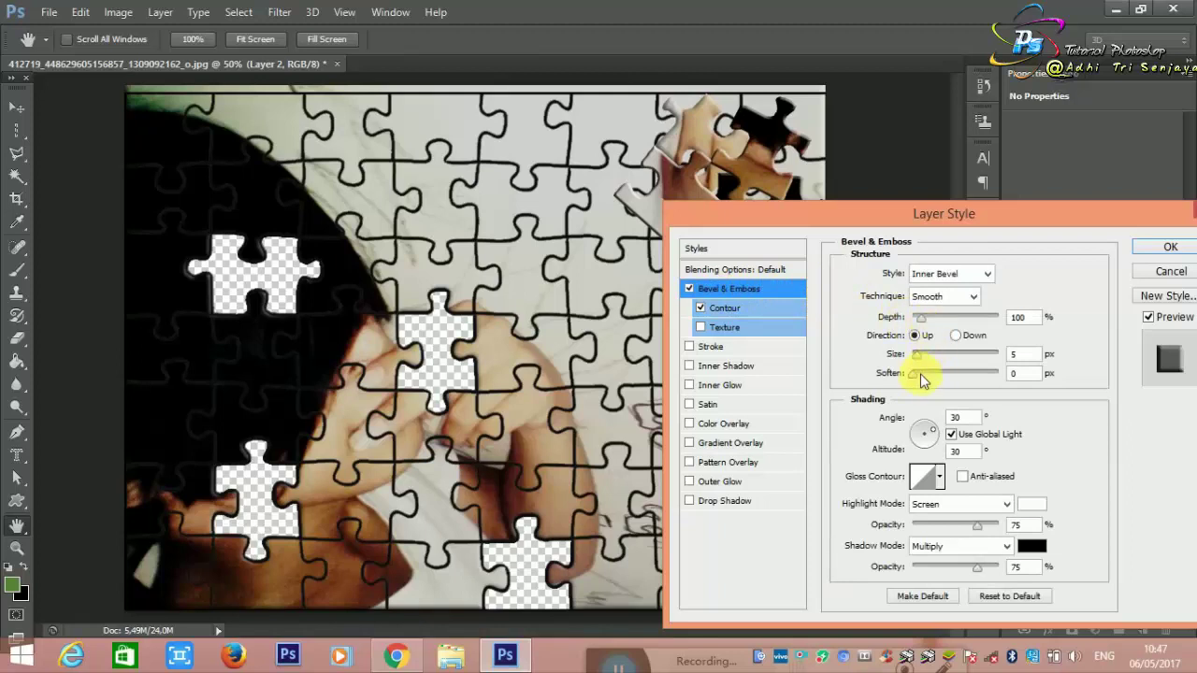
drag(916, 378, 994, 374)
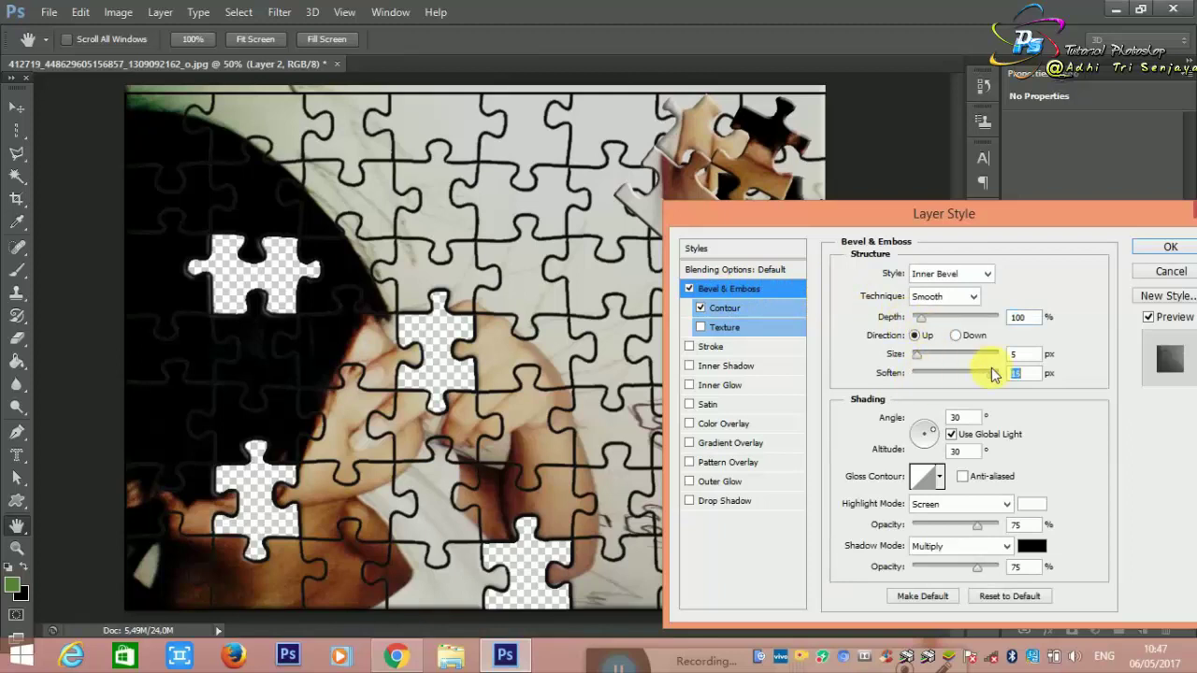
click(1153, 253)
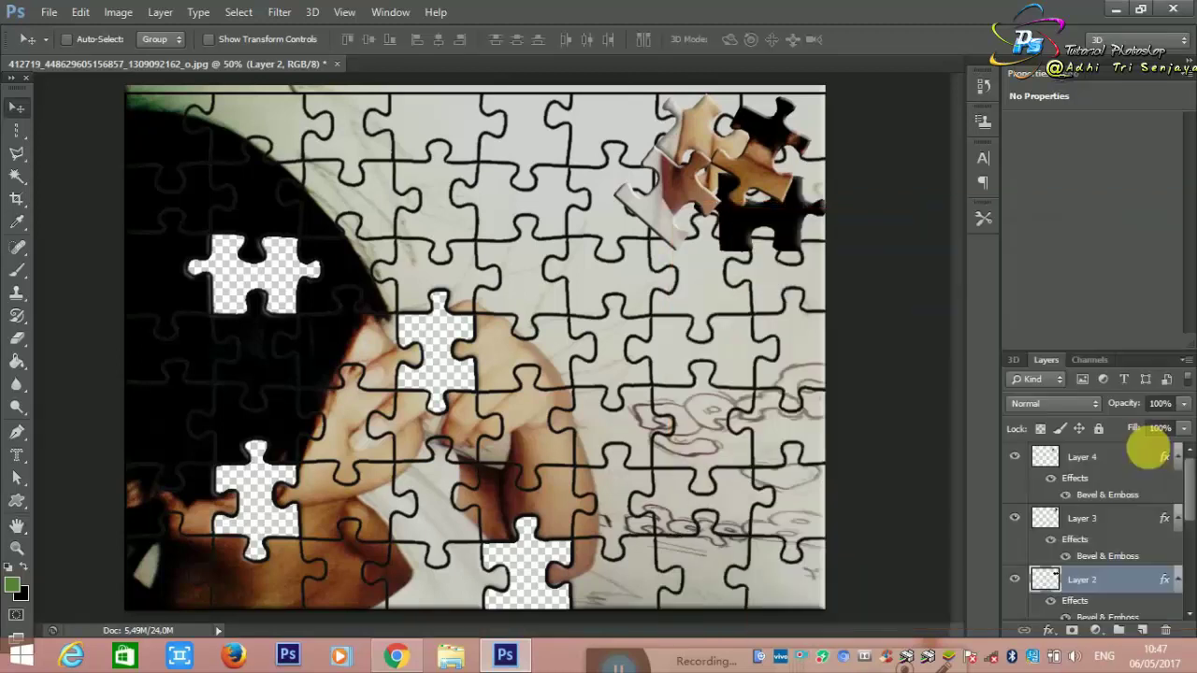
Set the Soften value of Layer 3's Bevel & Emboss to about 7 px
click(1118, 524)
double_click(1118, 524)
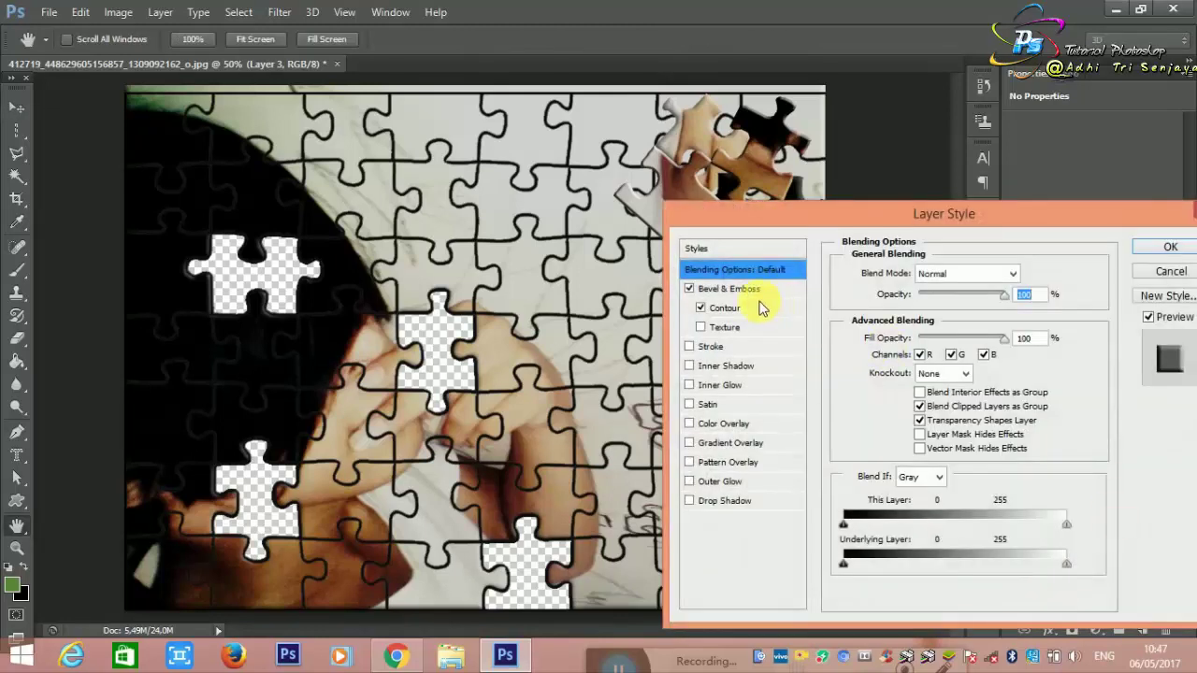
click(738, 288)
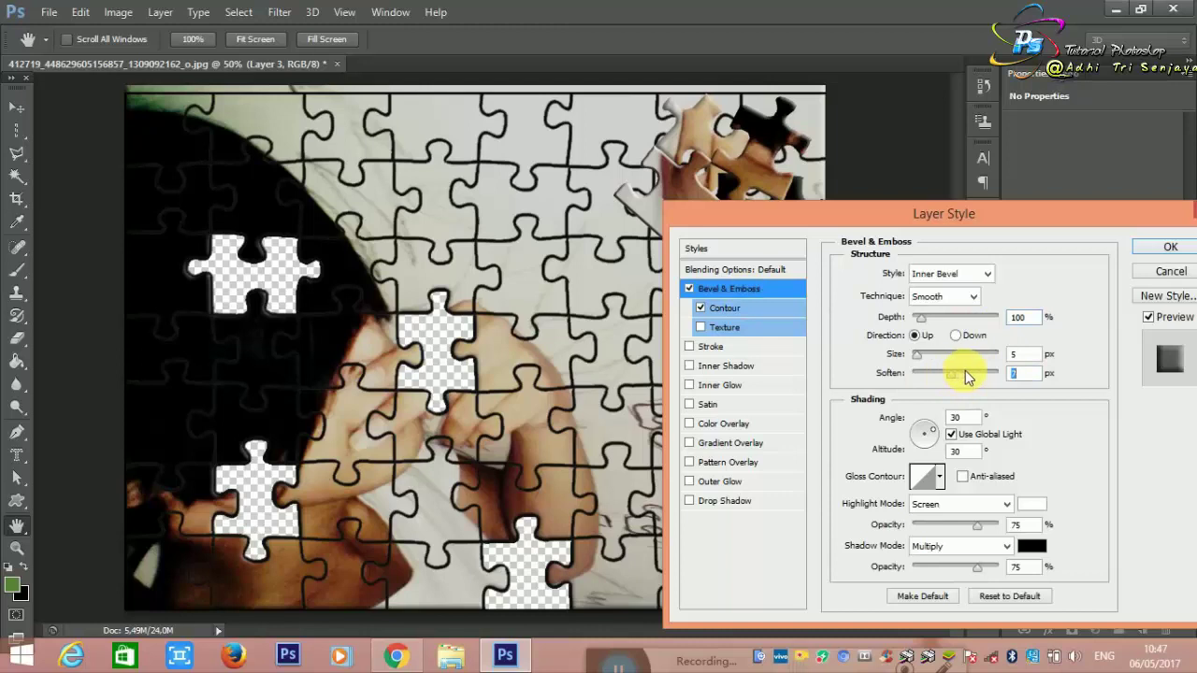
click(951, 372)
click(1162, 247)
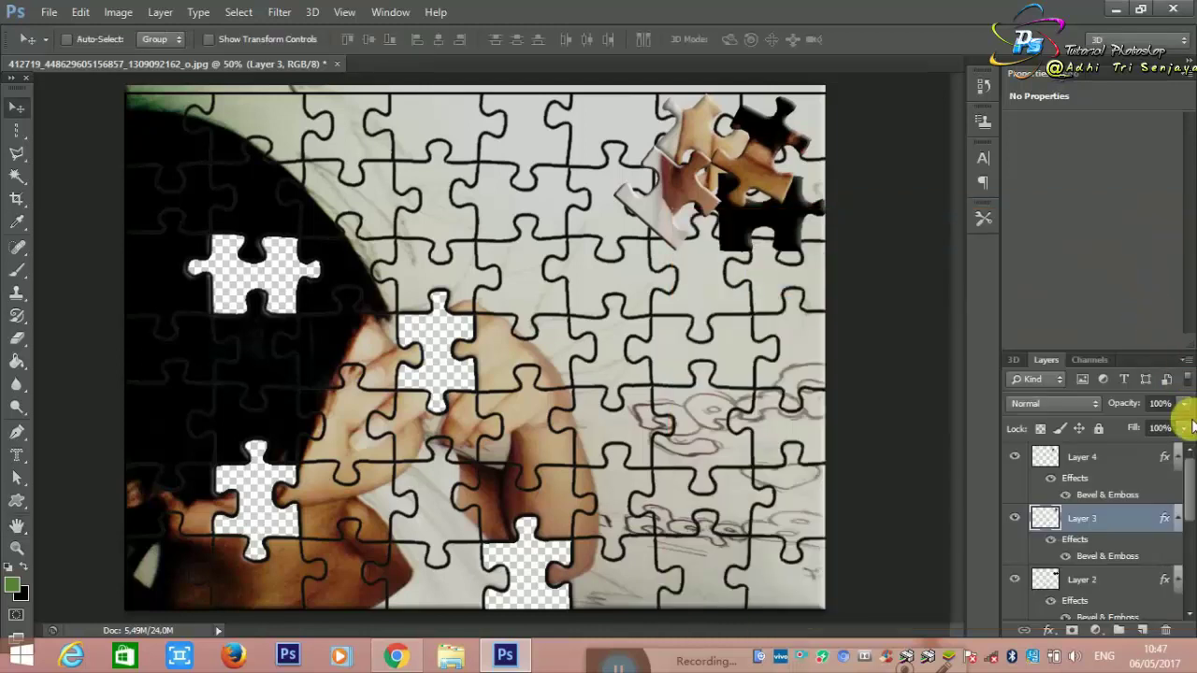
Increase the Soften value of Layer 4's Bevel & Emboss
click(1152, 460)
double_click(1151, 460)
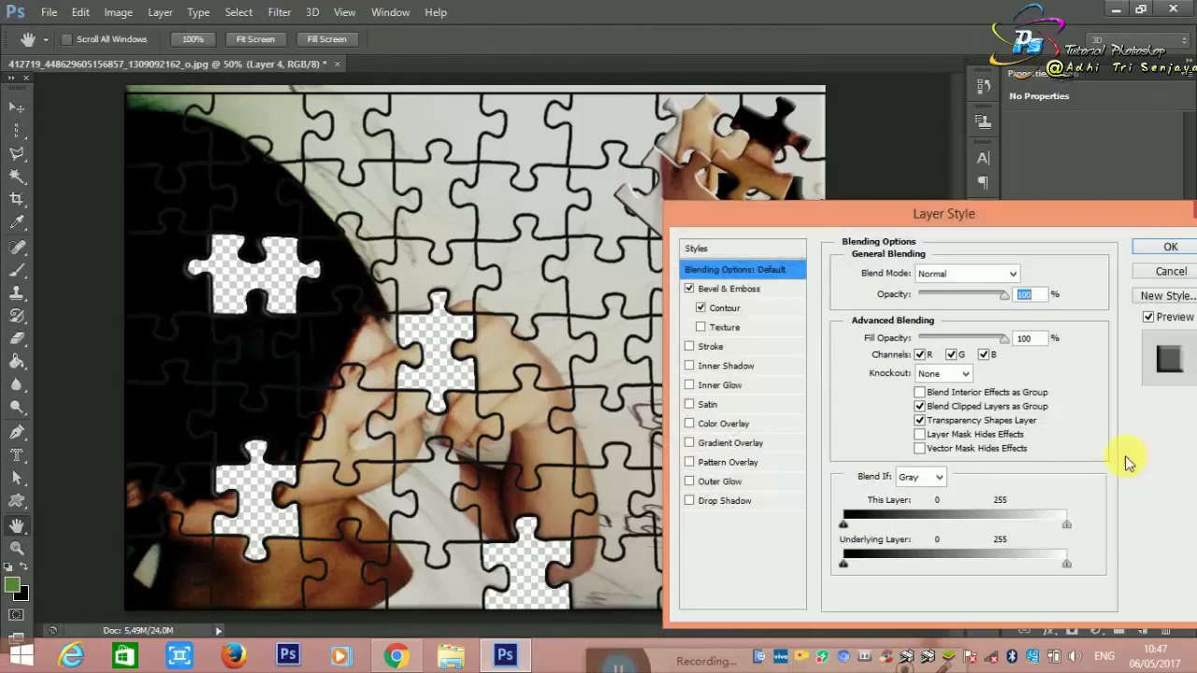
click(712, 288)
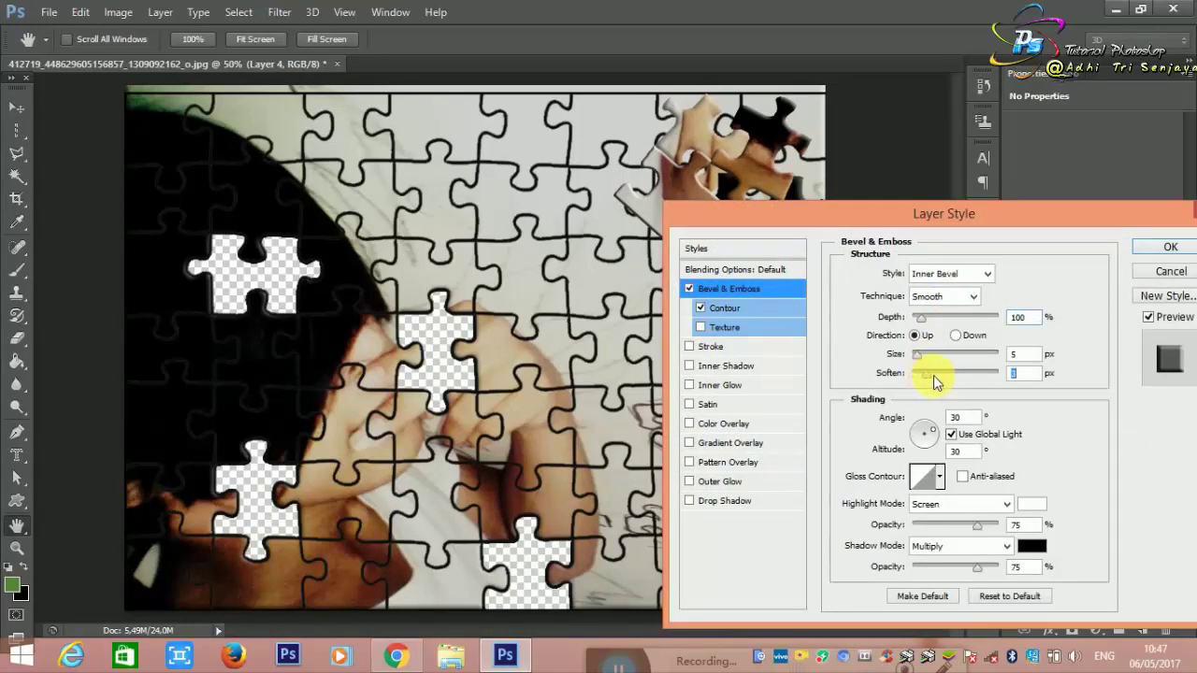
drag(917, 374, 980, 376)
key(Return)
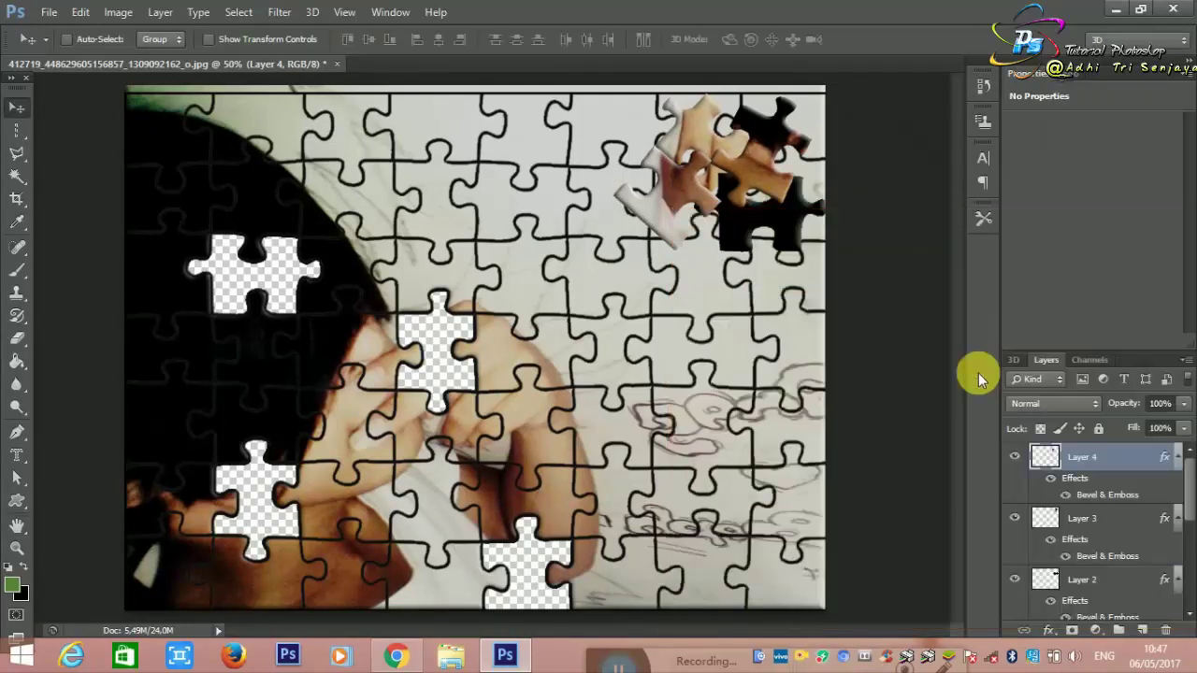
Spread out the loose pieces by moving the Layer 4, Layer 3 and Layer 2 pieces down along the photo's right side
click(17, 108)
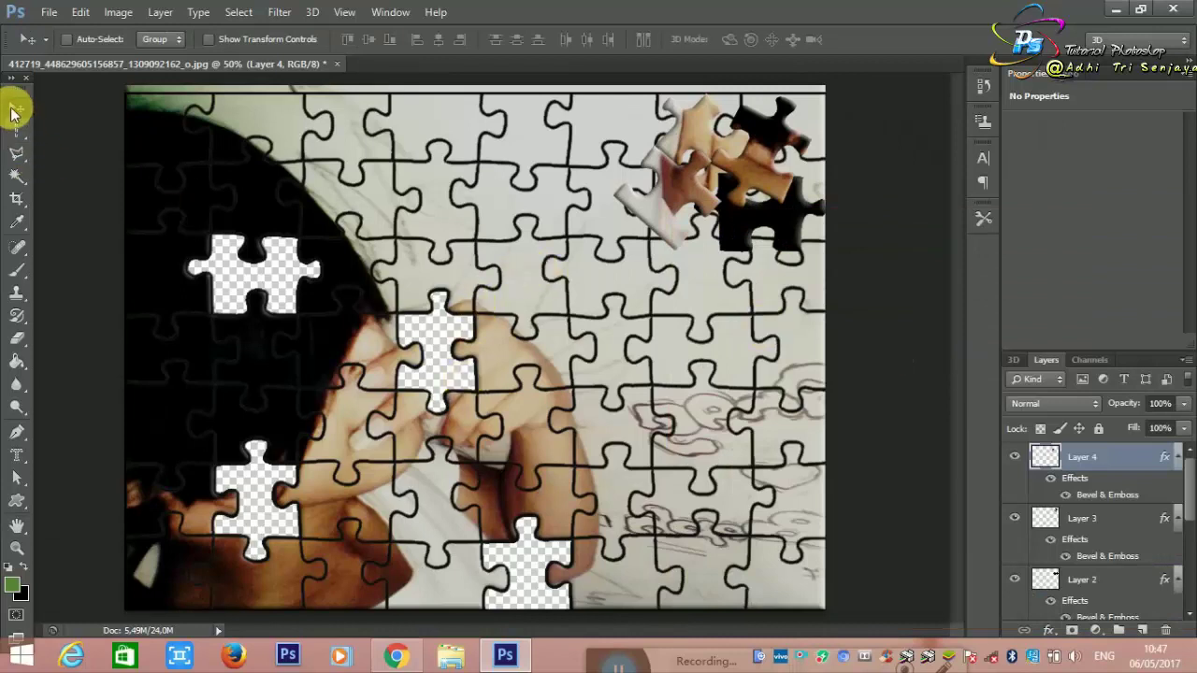
drag(681, 191, 682, 254)
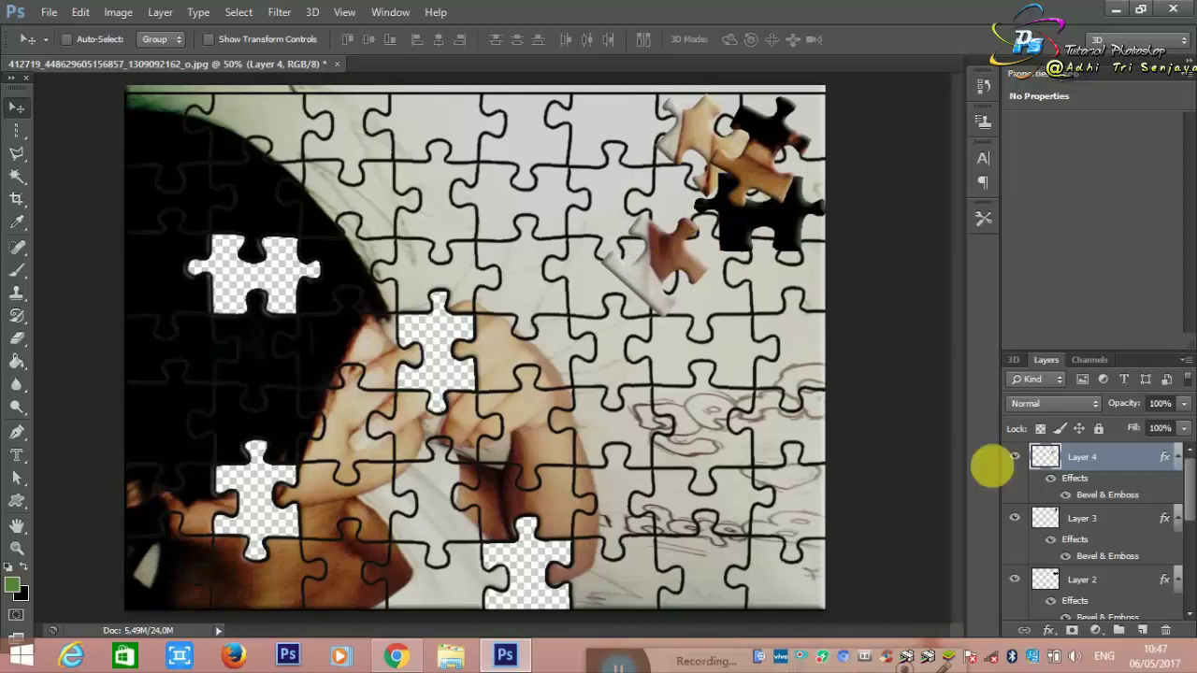
click(1075, 515)
drag(757, 163, 749, 323)
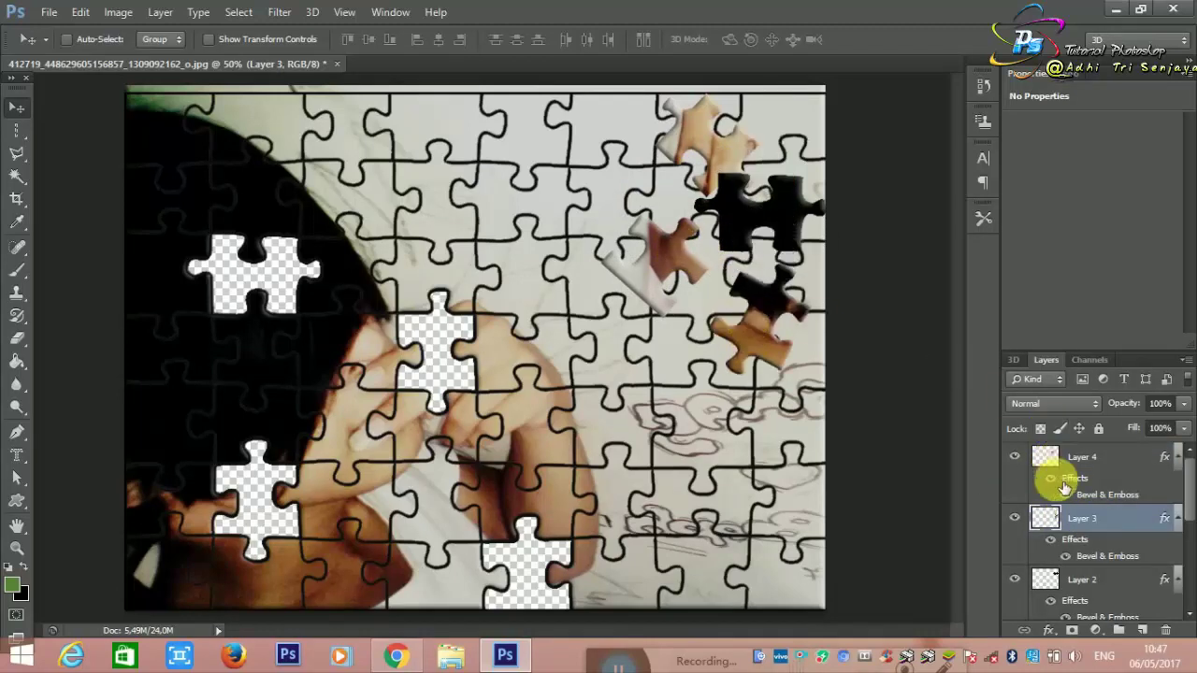
click(1092, 575)
mouse_move(810, 245)
mouse_down()
mouse_move(737, 200)
mouse_move(801, 259)
mouse_up()
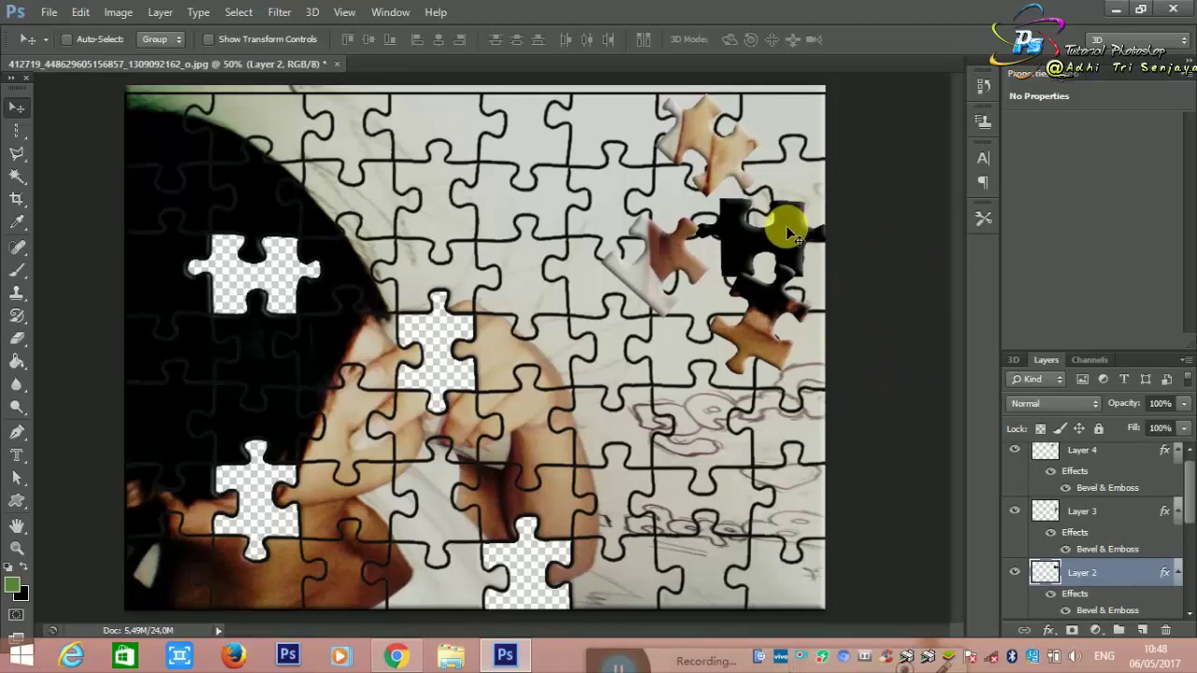
drag(587, 645, 1063, 342)
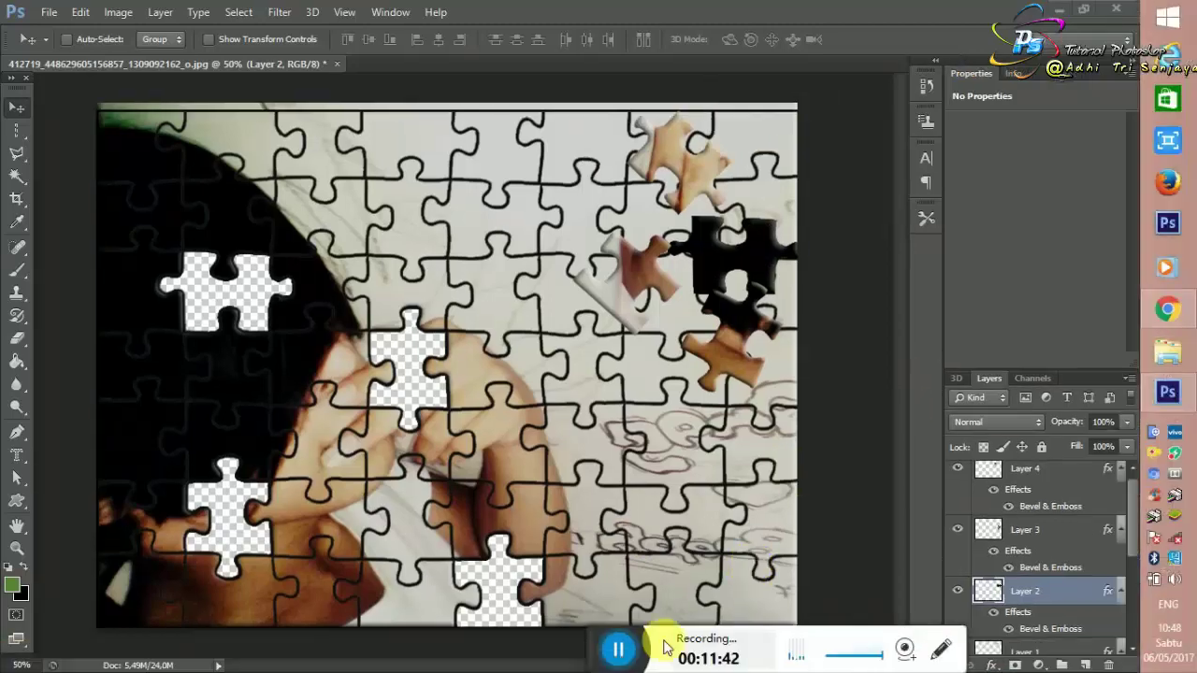
click(617, 648)
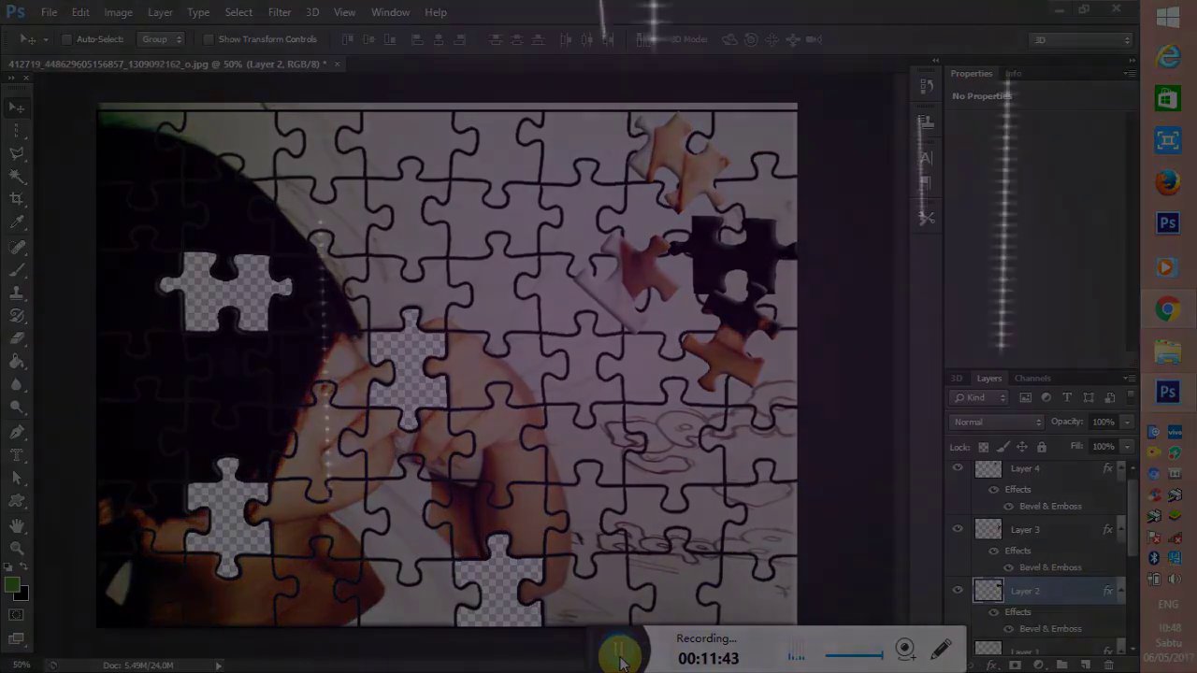